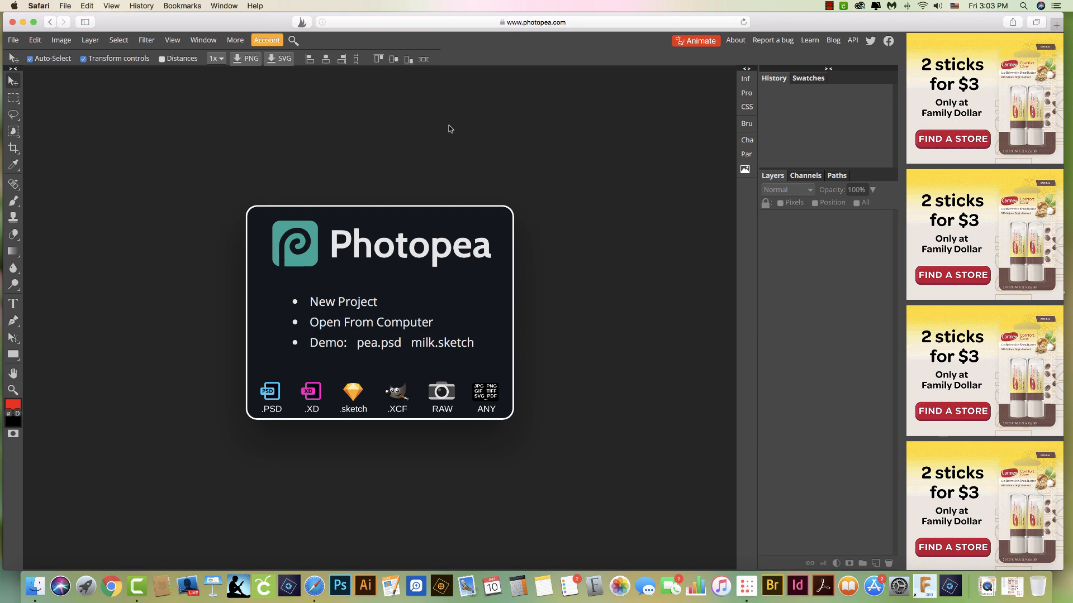
Review the Free and Premium account types and the Go Premium prices, then close the account details
left_click(267, 40)
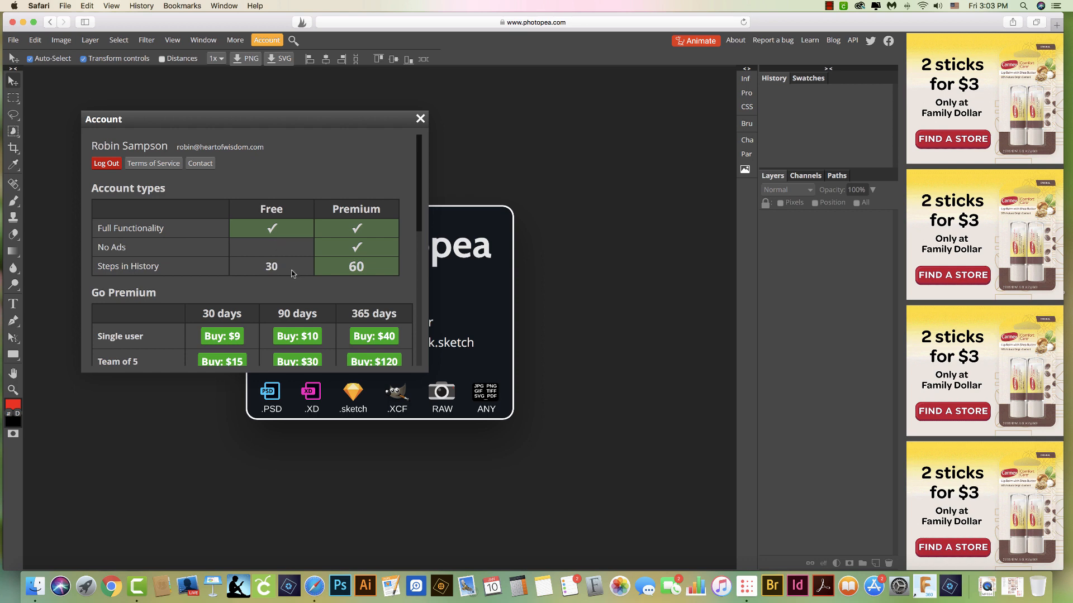
scroll(292, 274, "down", 3)
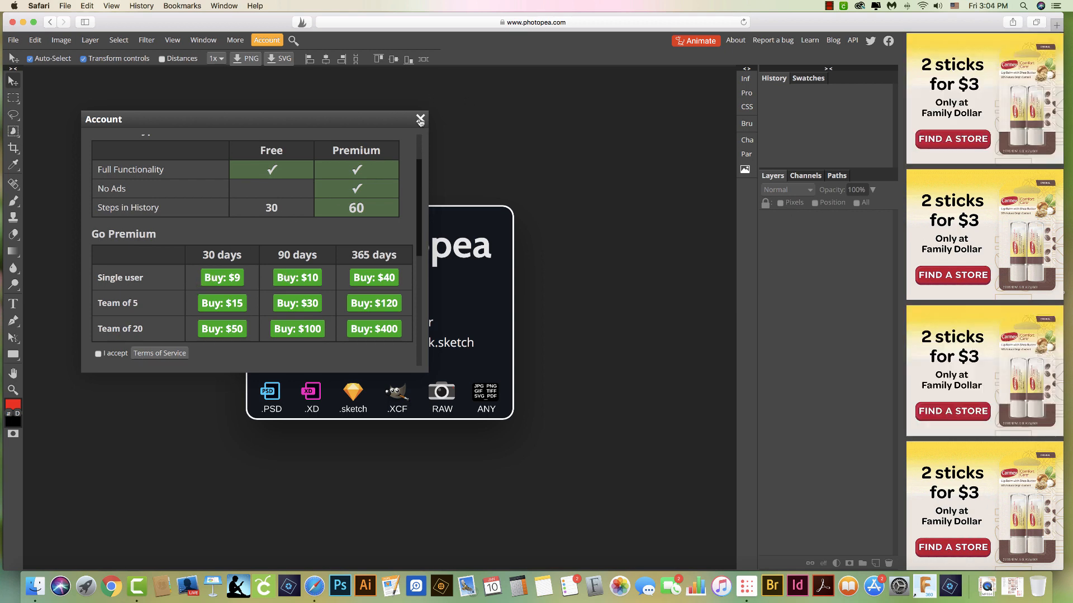
left_click_drag(420, 122, 403, 141)
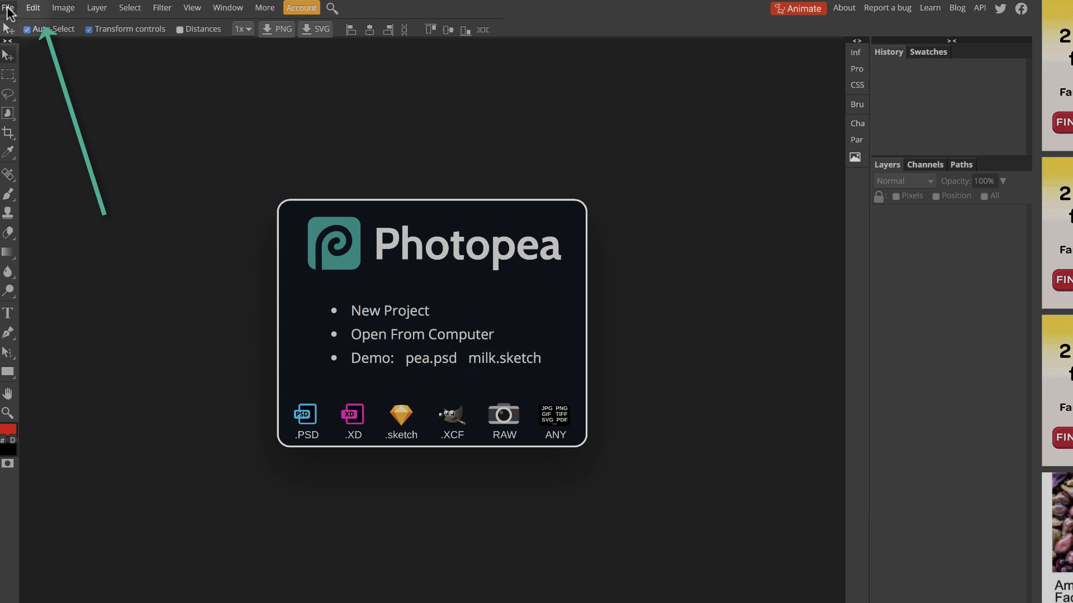
Open the pink scalloped card image ending in dex_cards_07.png from the Dex Tutorial folder and select its layer
left_click(8, 11)
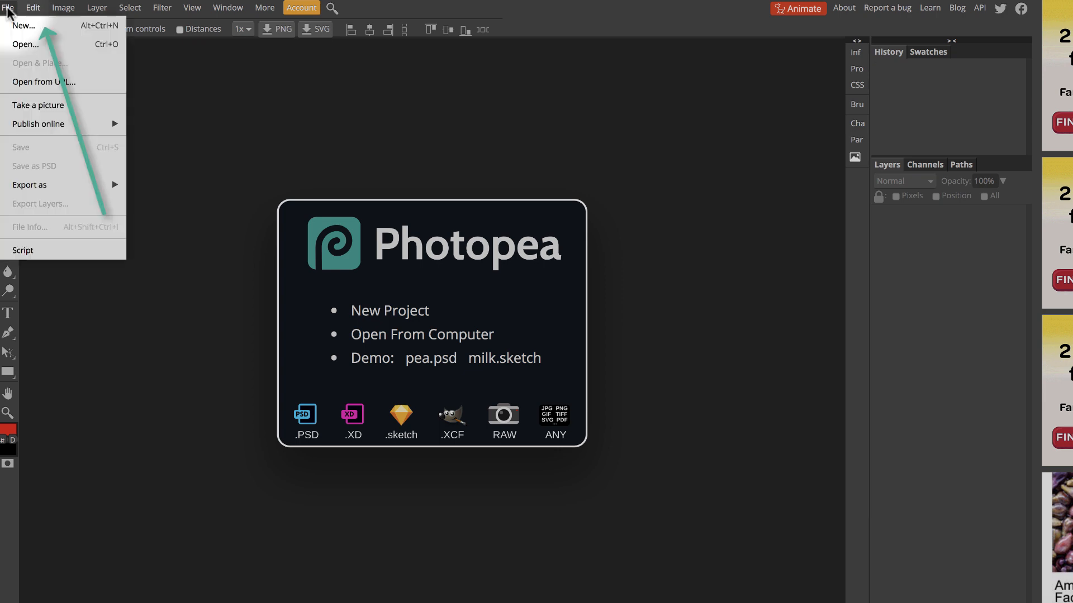
left_click(14, 48)
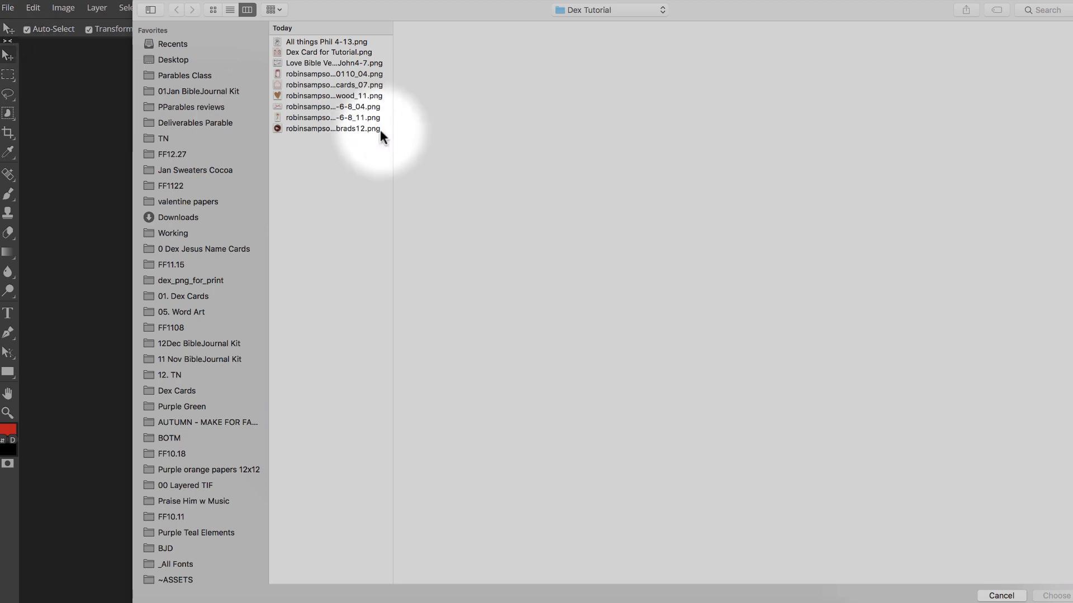
left_click(337, 85)
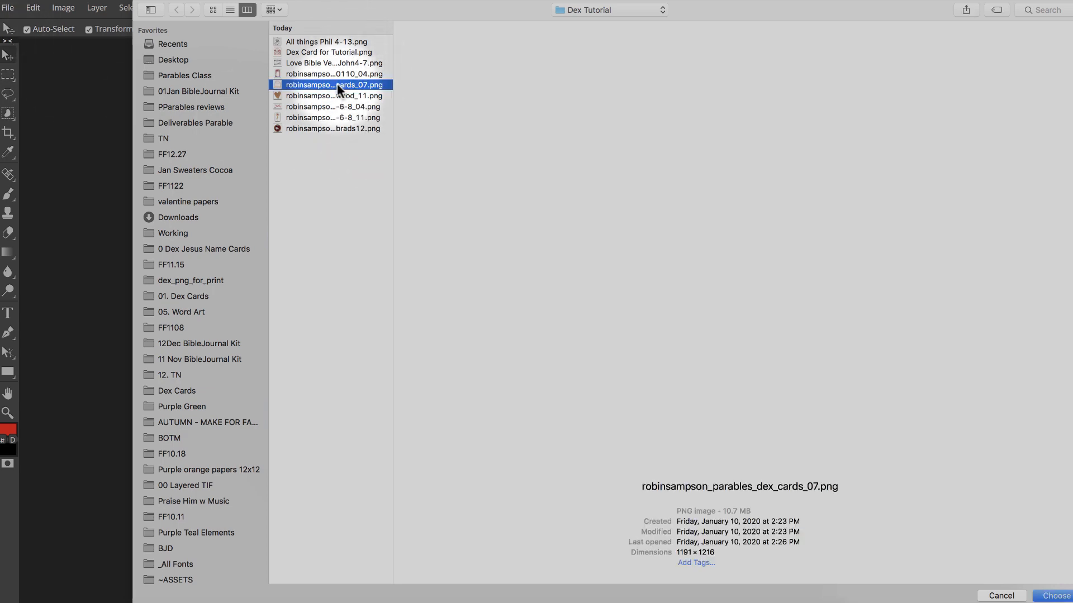
left_click(1067, 596)
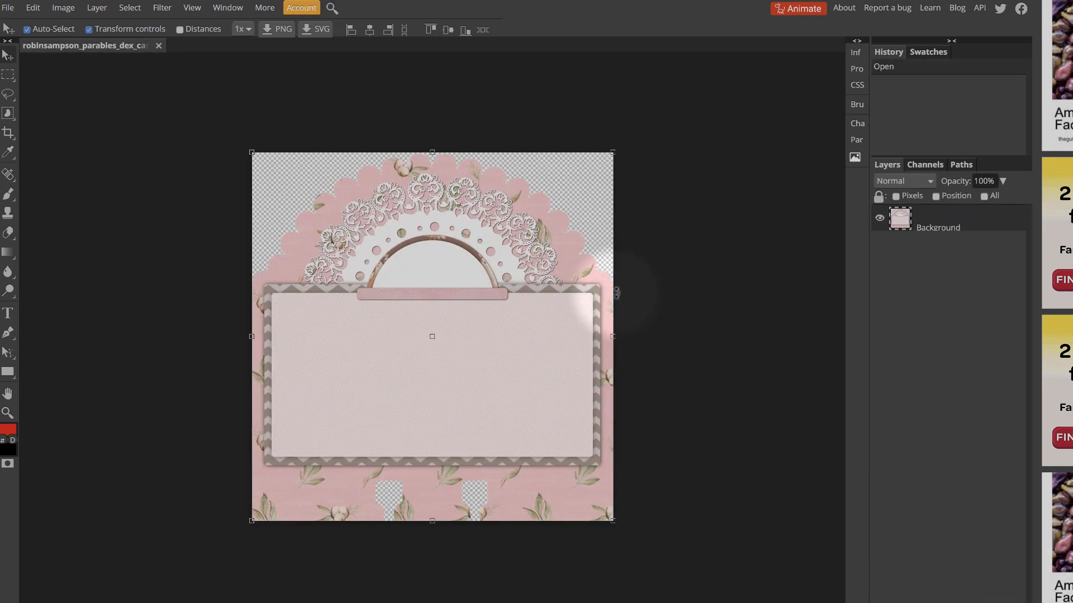
left_click(572, 198)
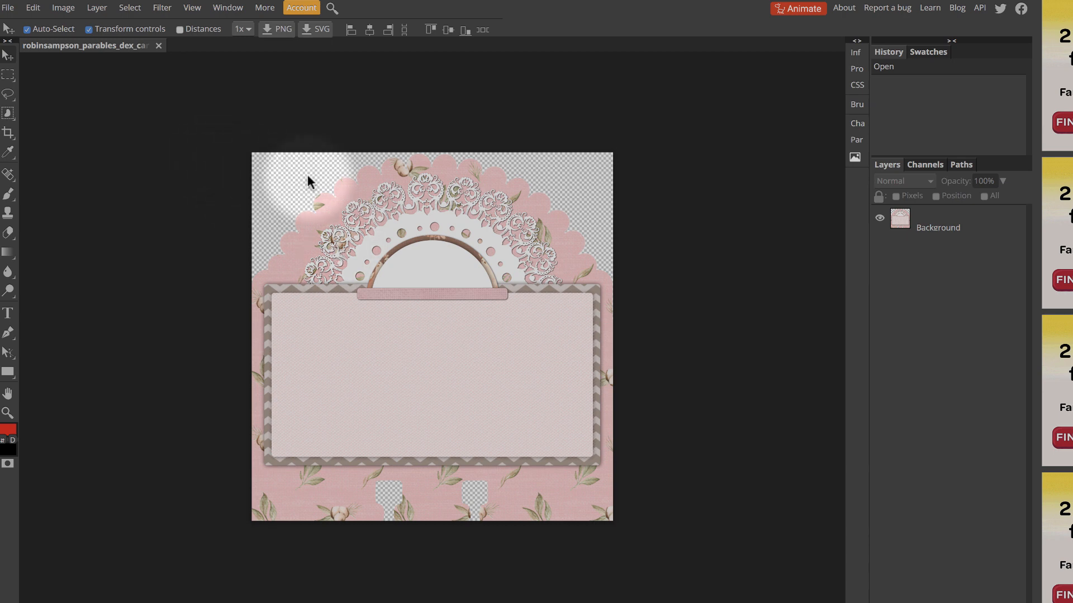
left_click(538, 339)
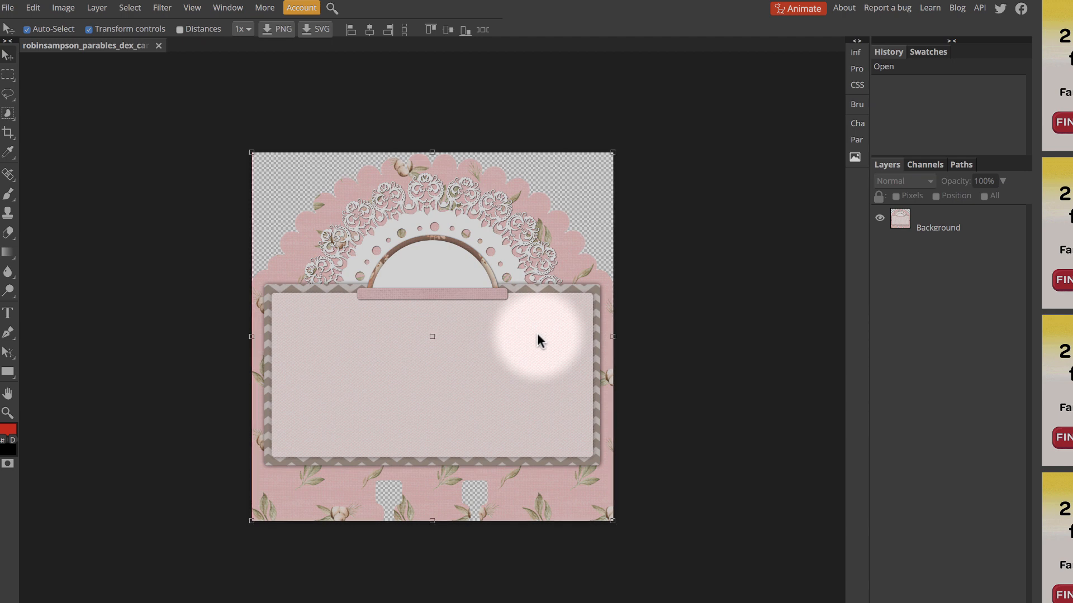
Resize the card image to 4.00 inches wide with linked proportions, checking the size in pixels before returning to inches
left_click(66, 8)
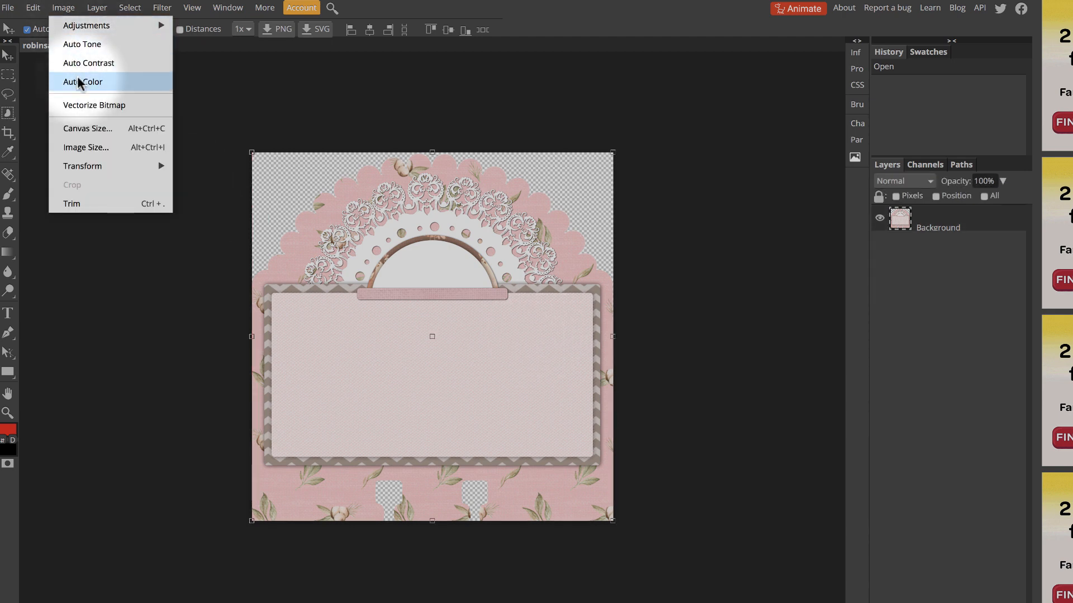
left_click(84, 148)
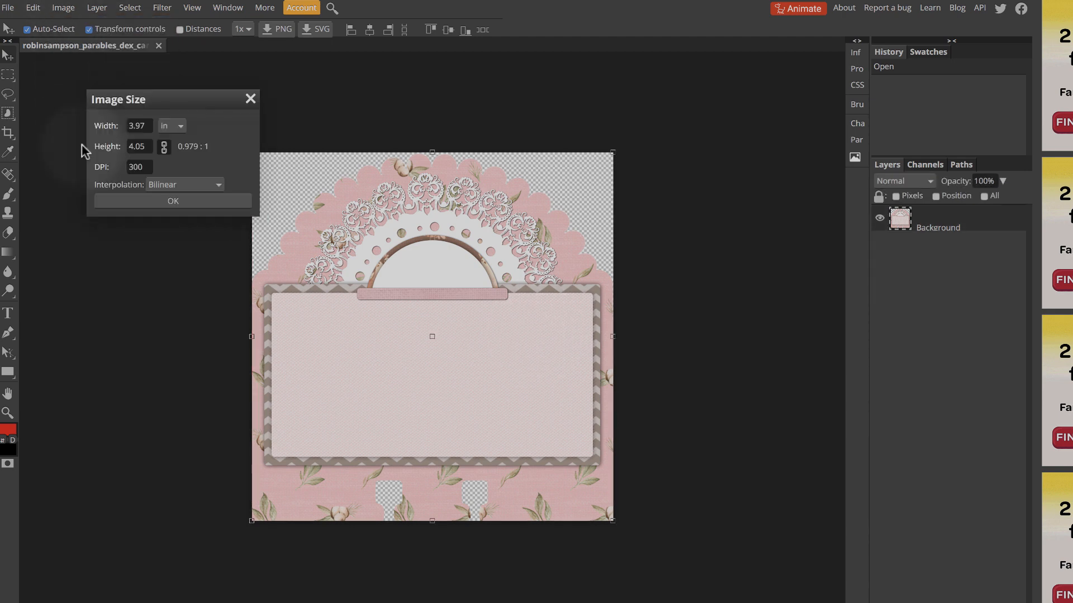
left_click(140, 125)
type("4")
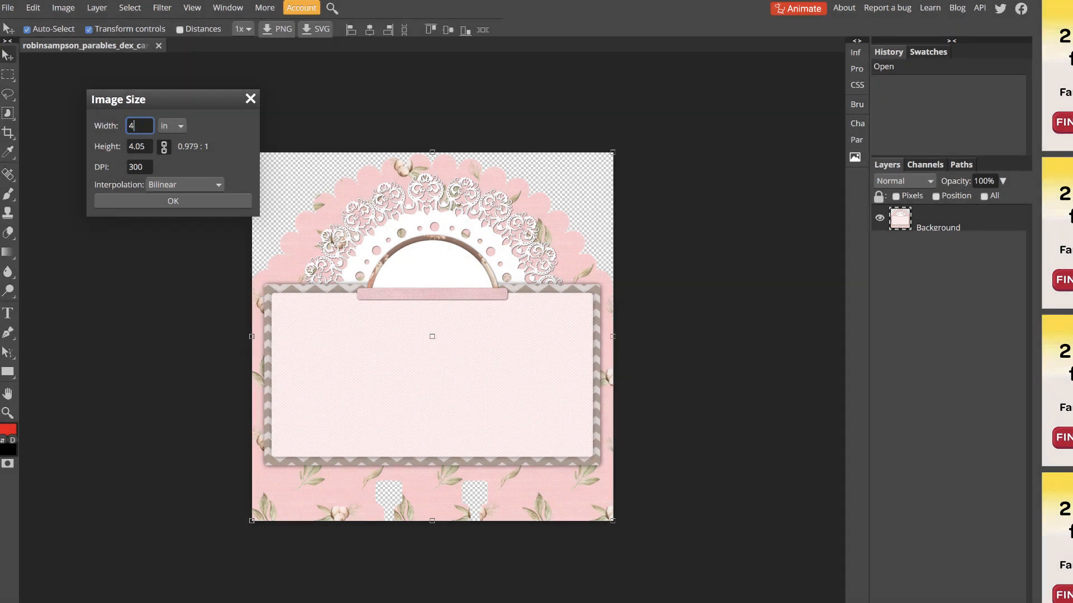
type(".00")
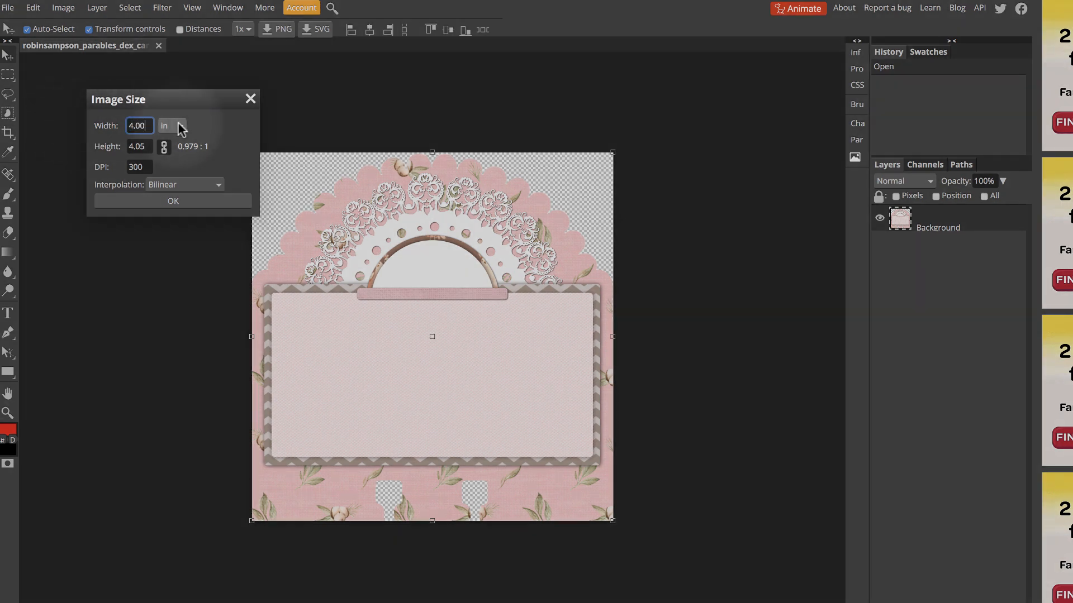
left_click(186, 203)
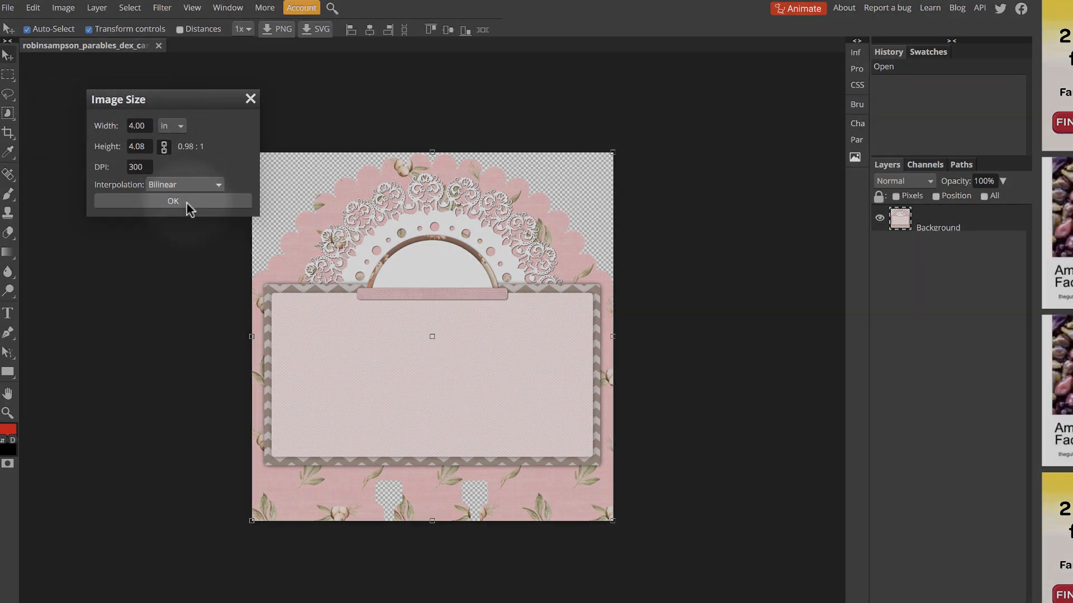
left_click(180, 126)
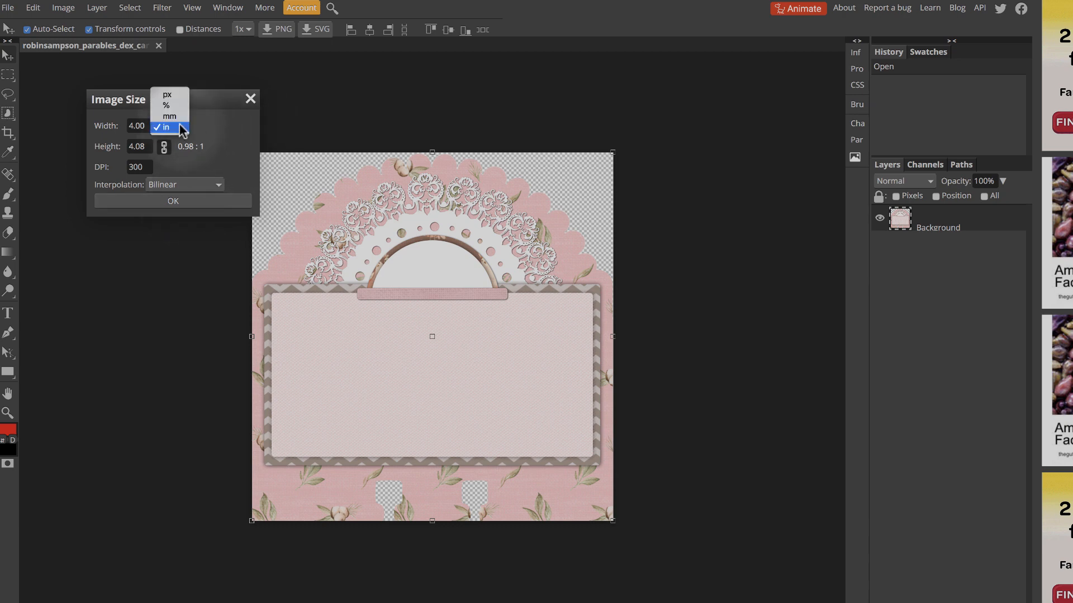
left_click(171, 95)
left_click(178, 128)
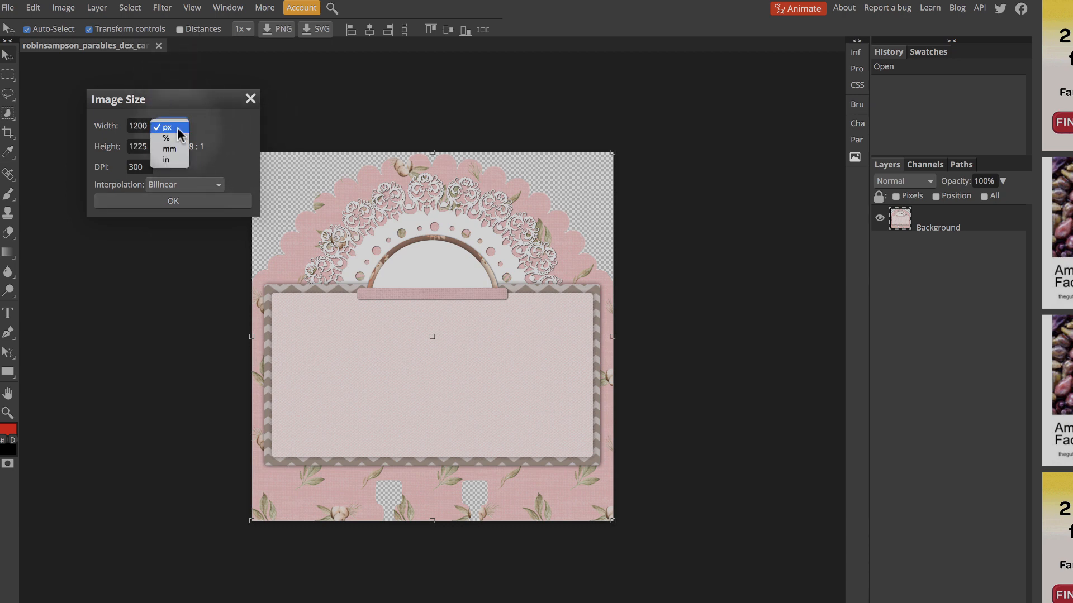
left_click(173, 161)
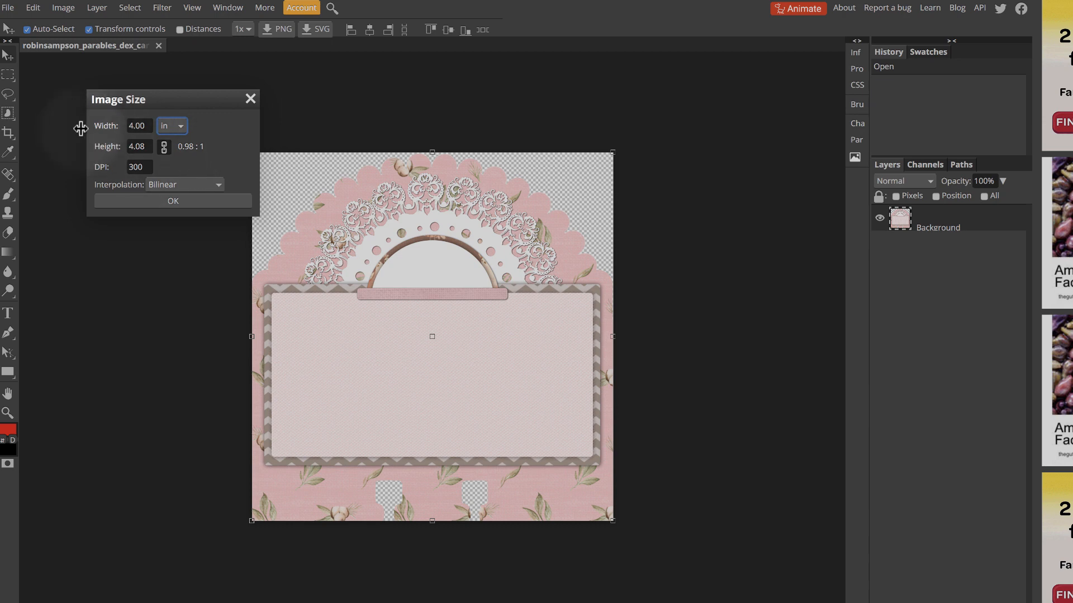
left_click(185, 204)
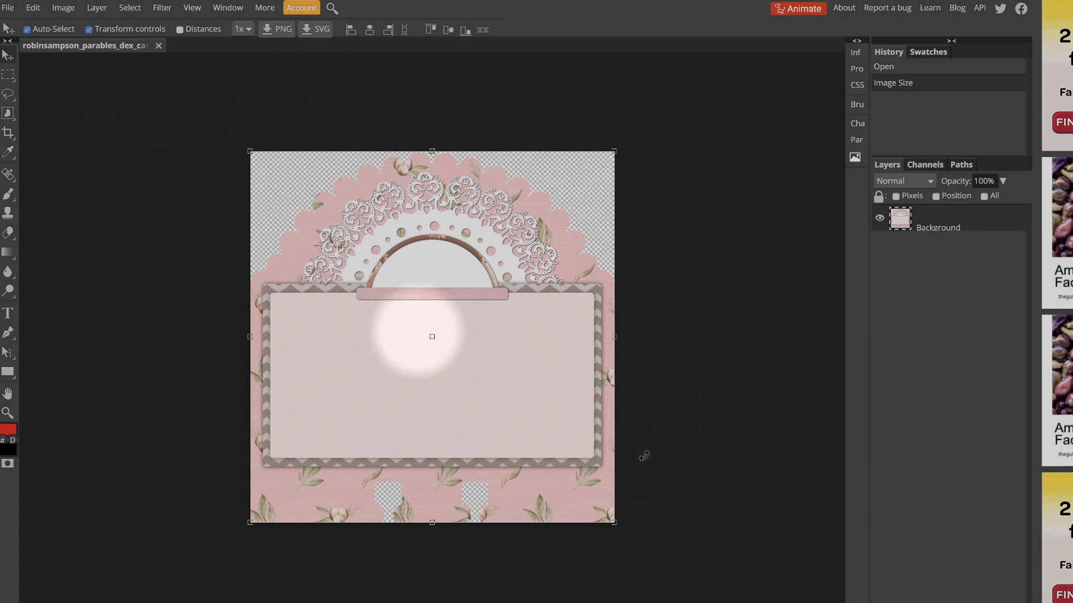
Place the heart image ending in elements3_wood_11.png over the upper-left corner of the card's chevron frame and commit the placement
left_click(9, 9)
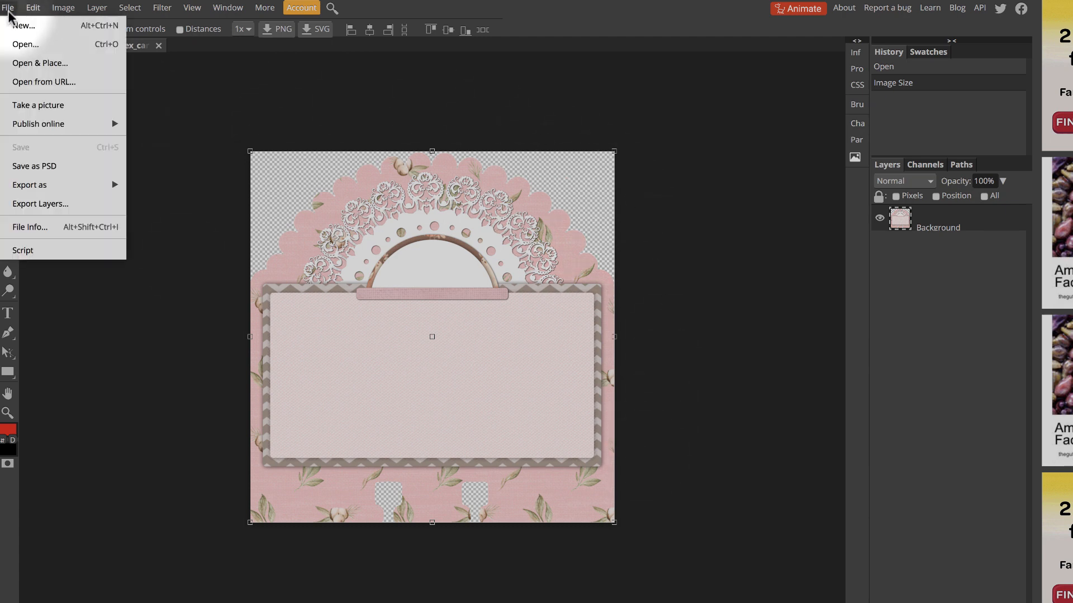
left_click(25, 61)
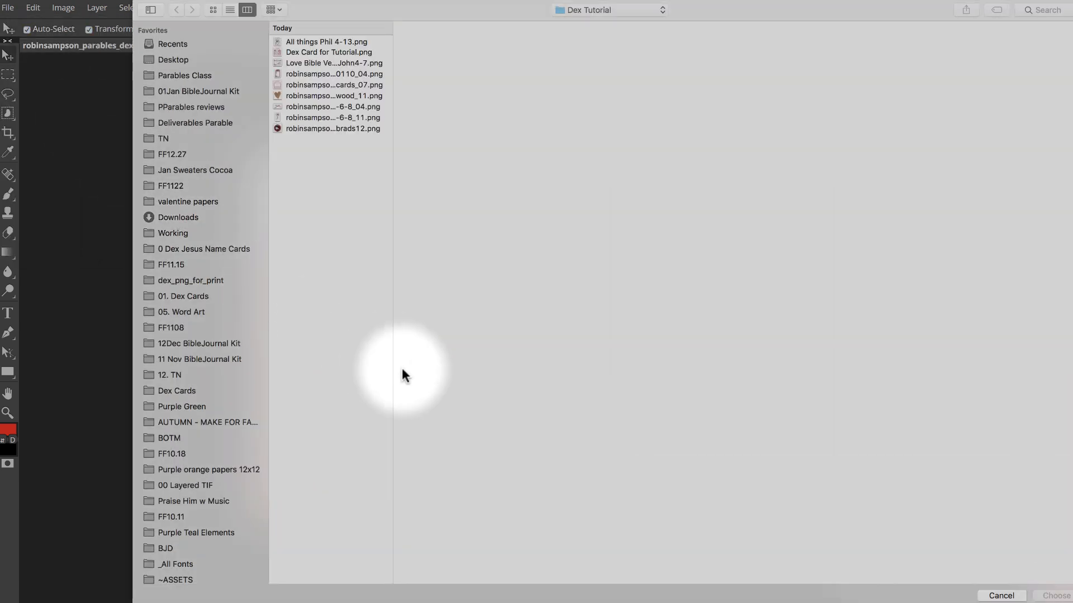
left_click(337, 95)
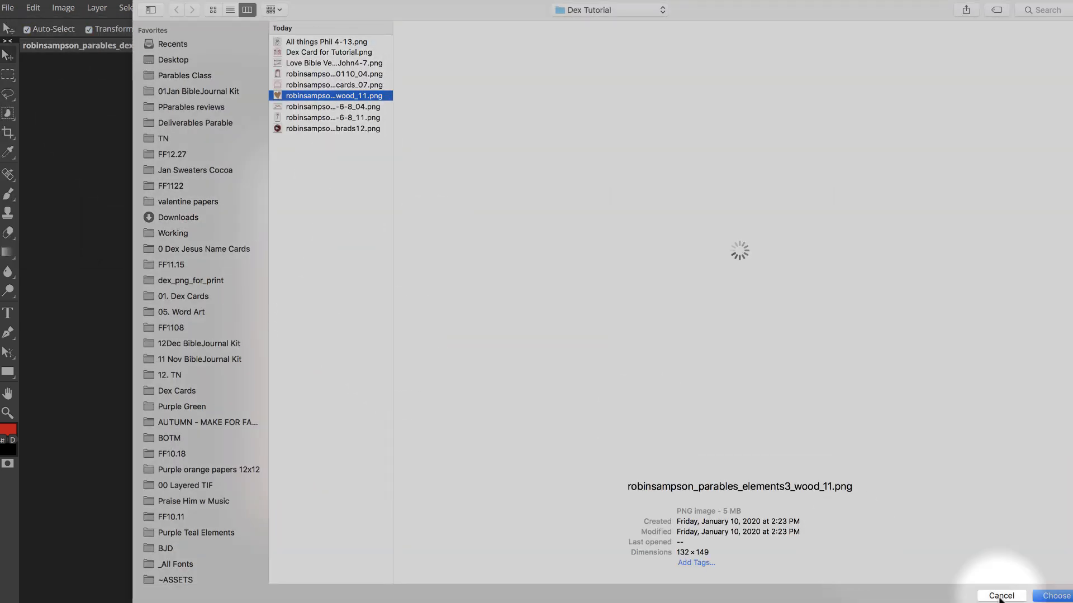
left_click(1056, 595)
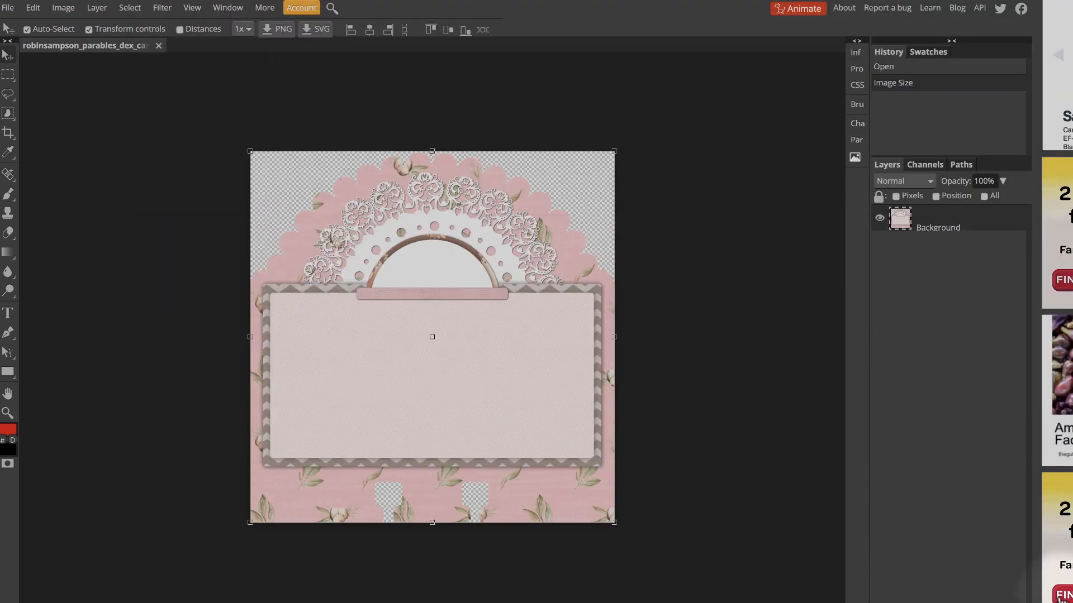
left_click_drag(281, 158, 327, 276)
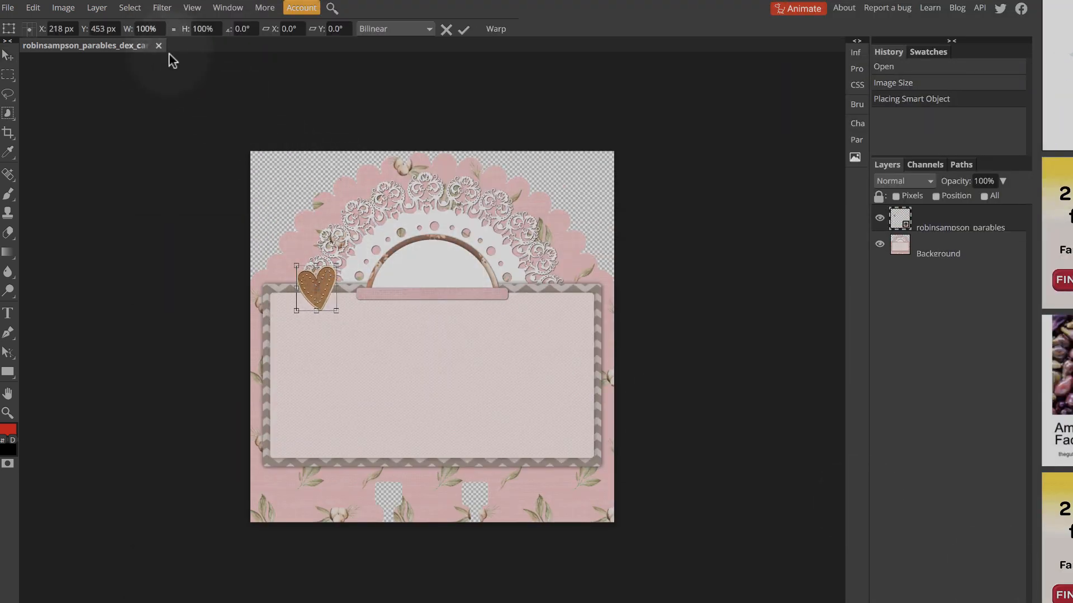
left_click(8, 58)
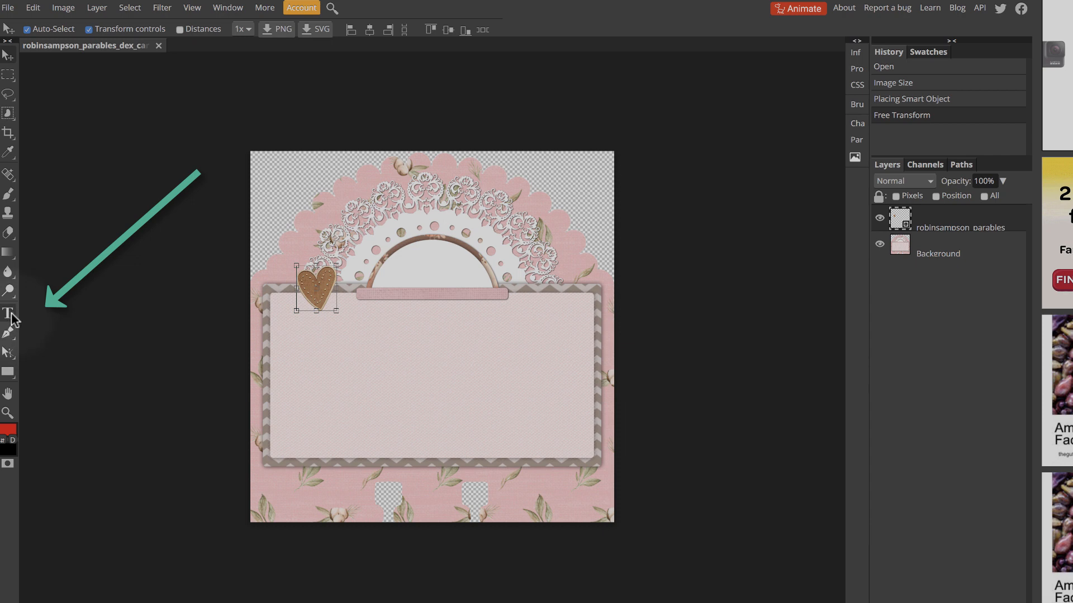
Move the Background layer above the heart layer in the layer order
left_click(10, 315)
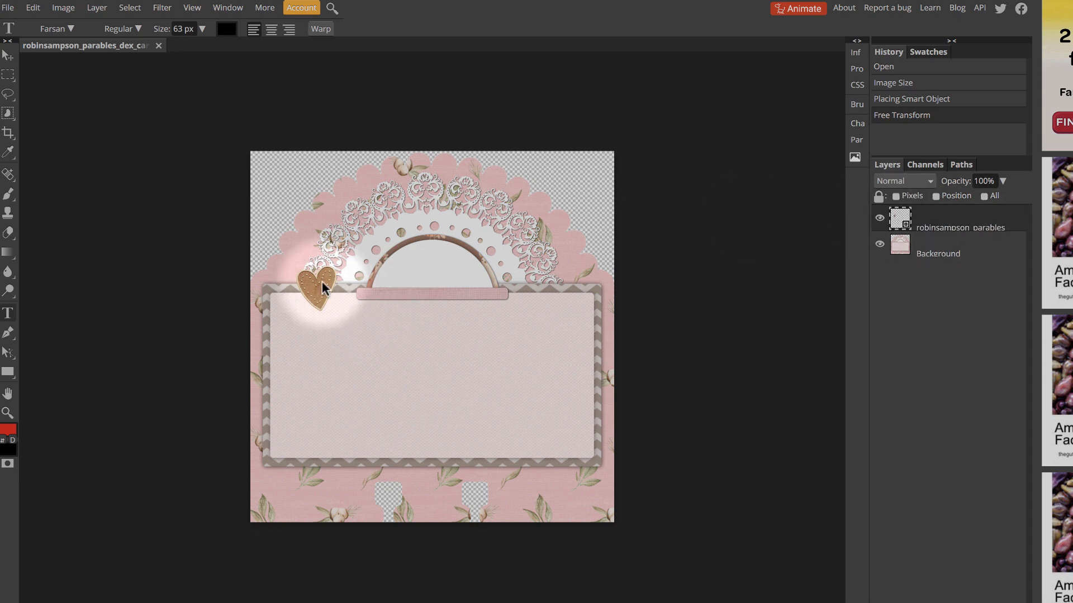
left_click(972, 255)
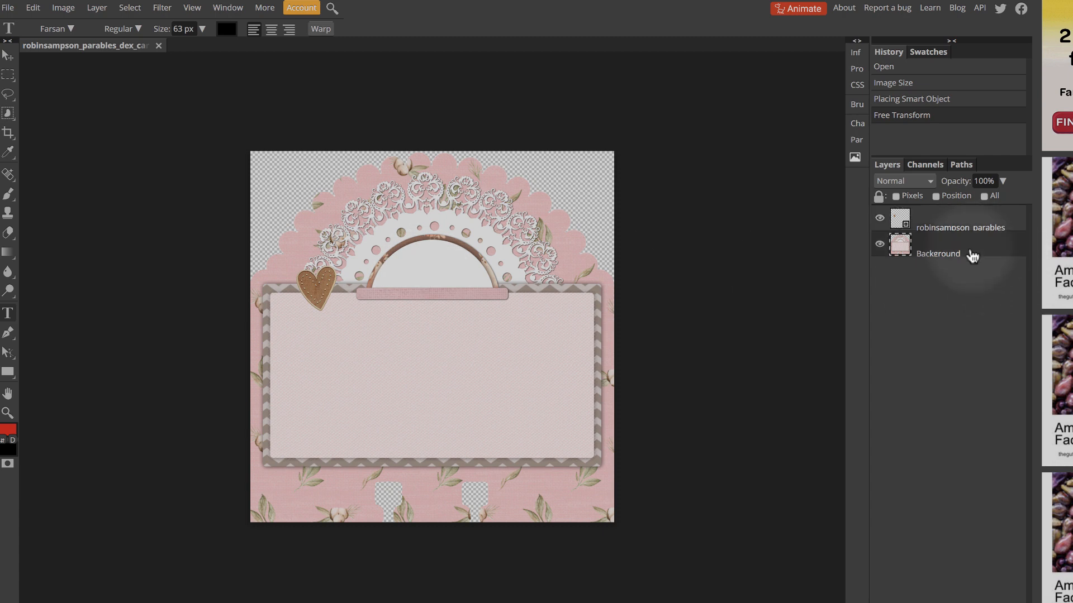
left_click_drag(958, 225, 956, 303)
left_click_drag(933, 249, 937, 219)
left_click(458, 342)
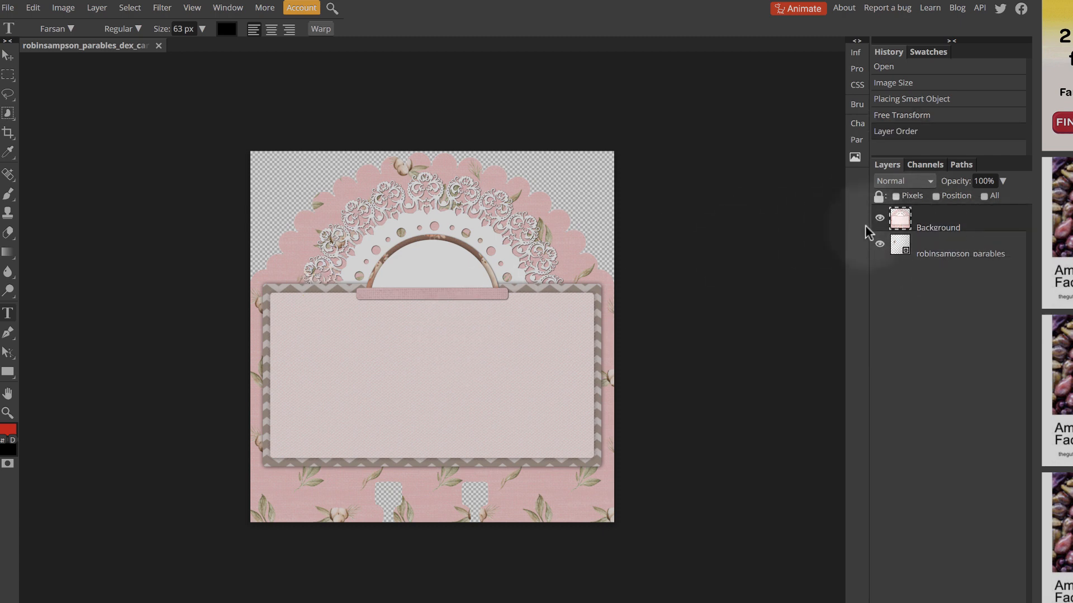
Toggle the Background layer's visibility off and on to inspect the heart beneath the card
left_click(880, 219)
left_click(880, 219)
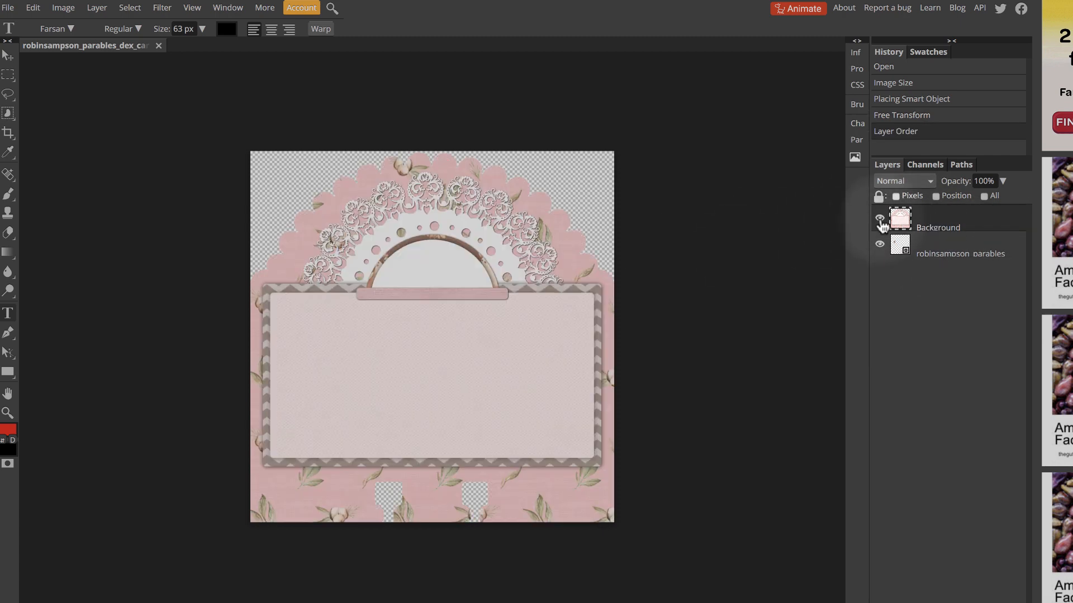
left_click(880, 219)
left_click(879, 219)
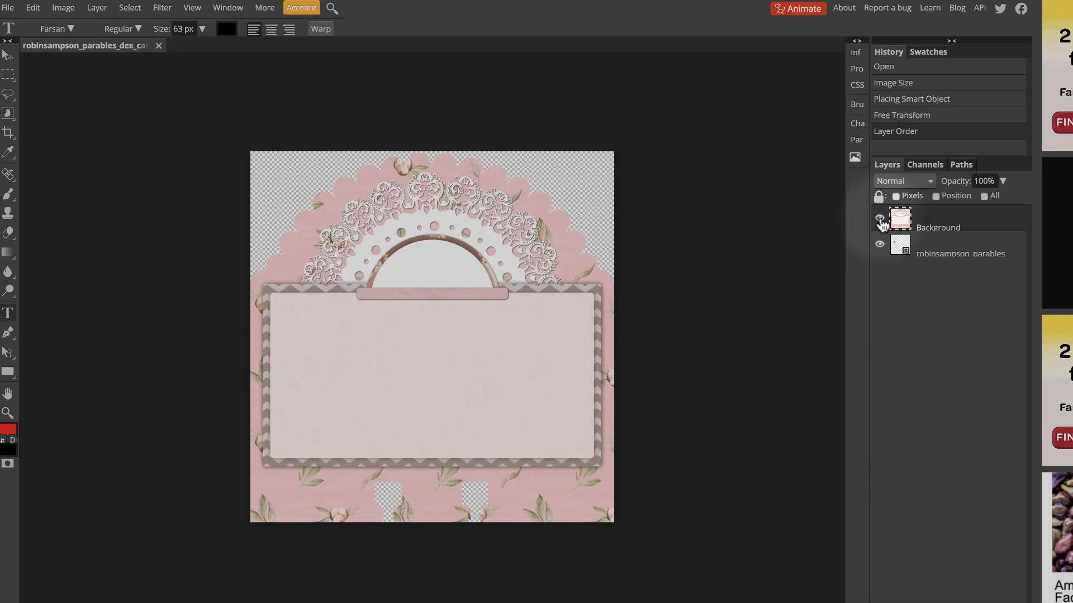
left_click(880, 219)
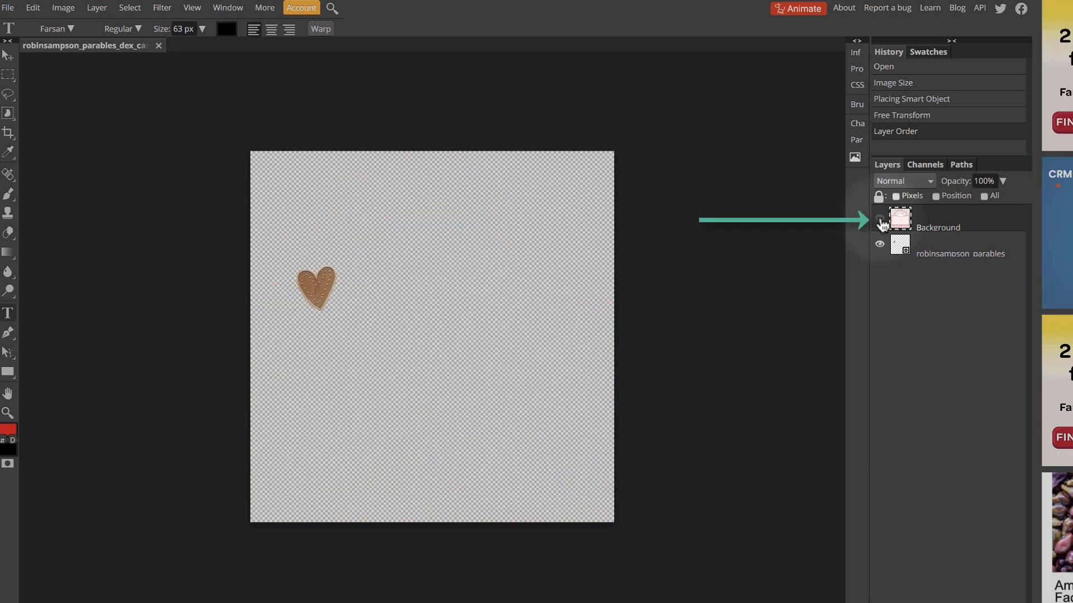
left_click(879, 219)
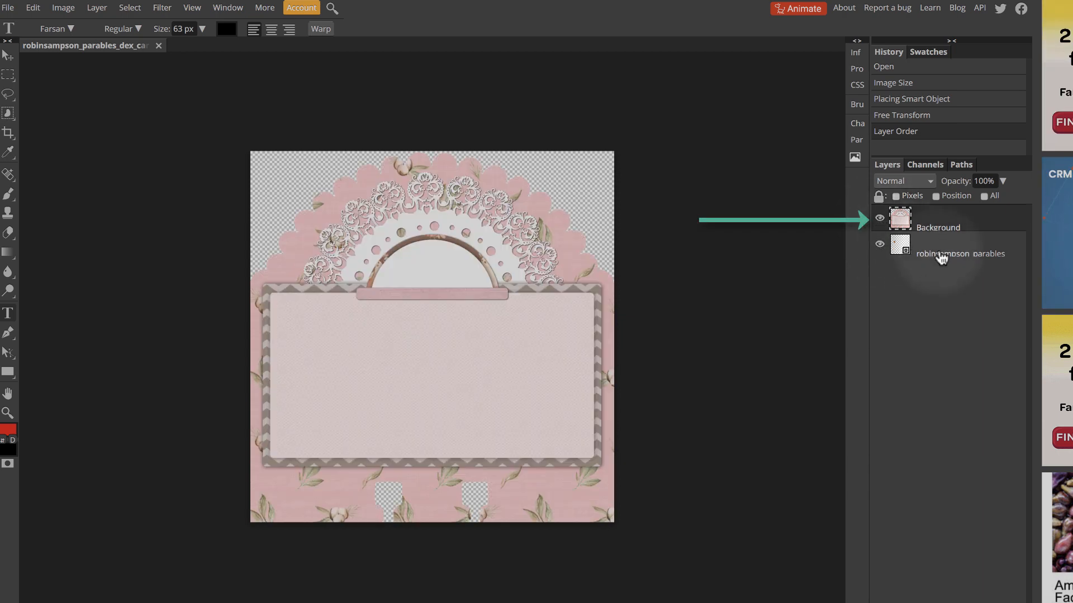
Reorder the layers to put the Background layer back beneath the heart layer
left_click(942, 257)
left_click_drag(941, 257, 937, 319)
left_click_drag(936, 225, 937, 306)
left_click(941, 228)
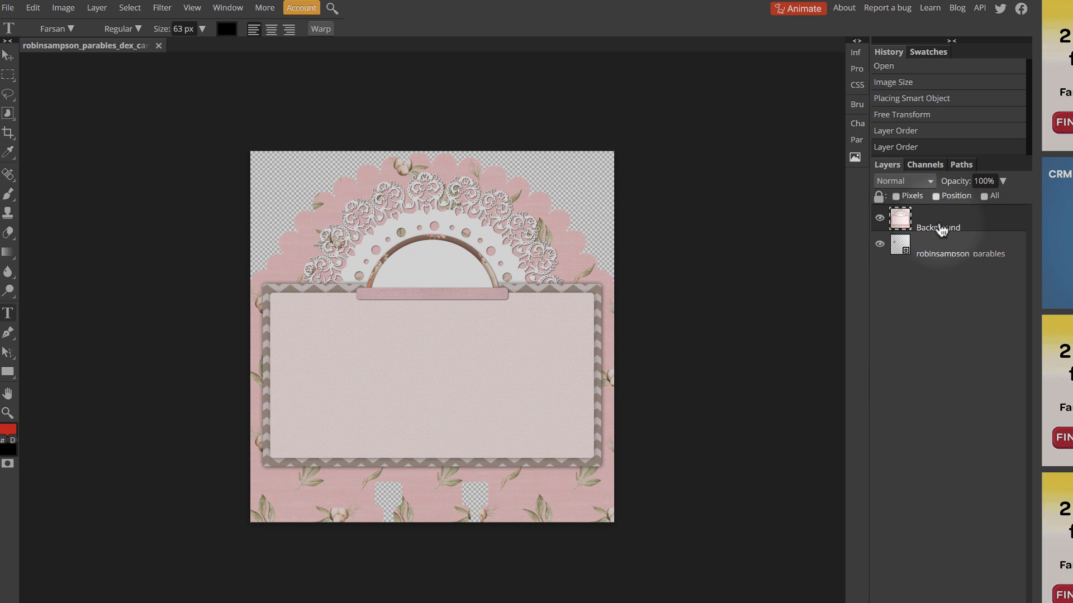
left_click_drag(942, 229, 939, 259)
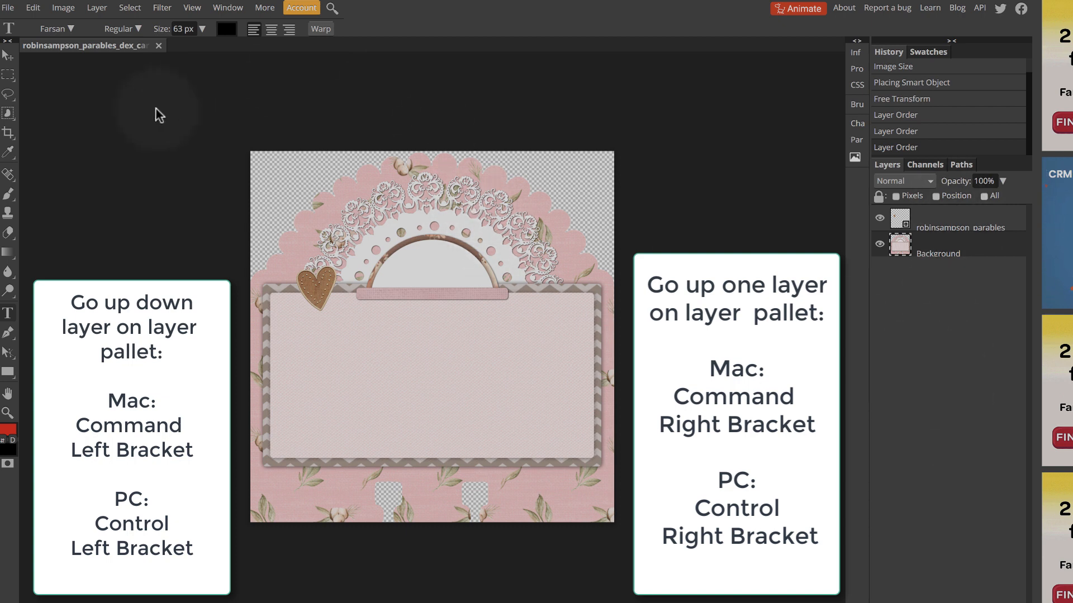
Place robinsampson_parables_elements07_brads12.png at the upper-left corner of the card's chevron frame, partly under the heart, and commit the placement
left_click(9, 8)
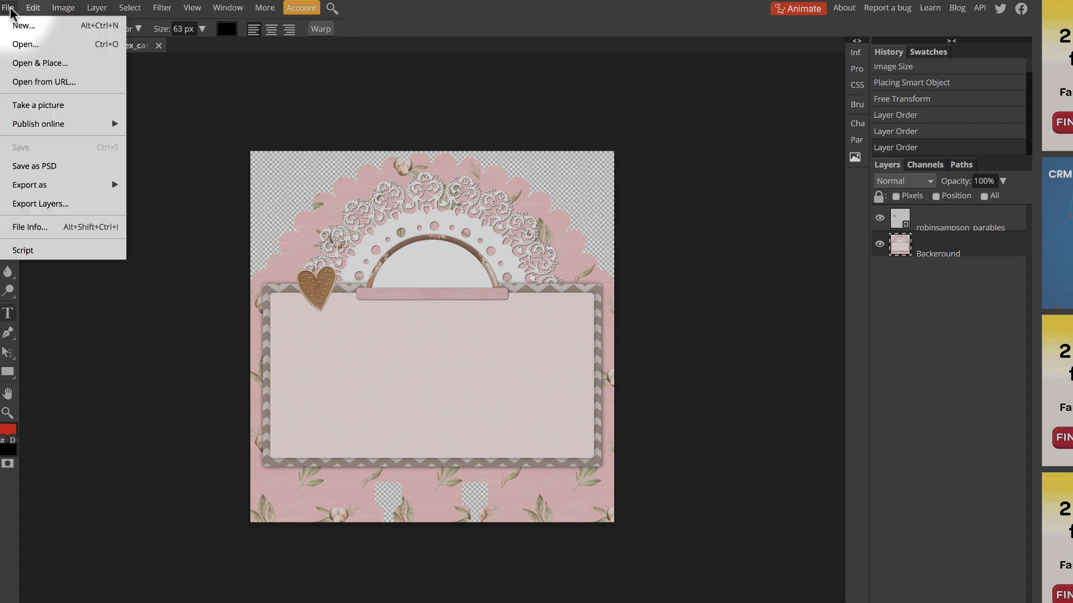
left_click(41, 62)
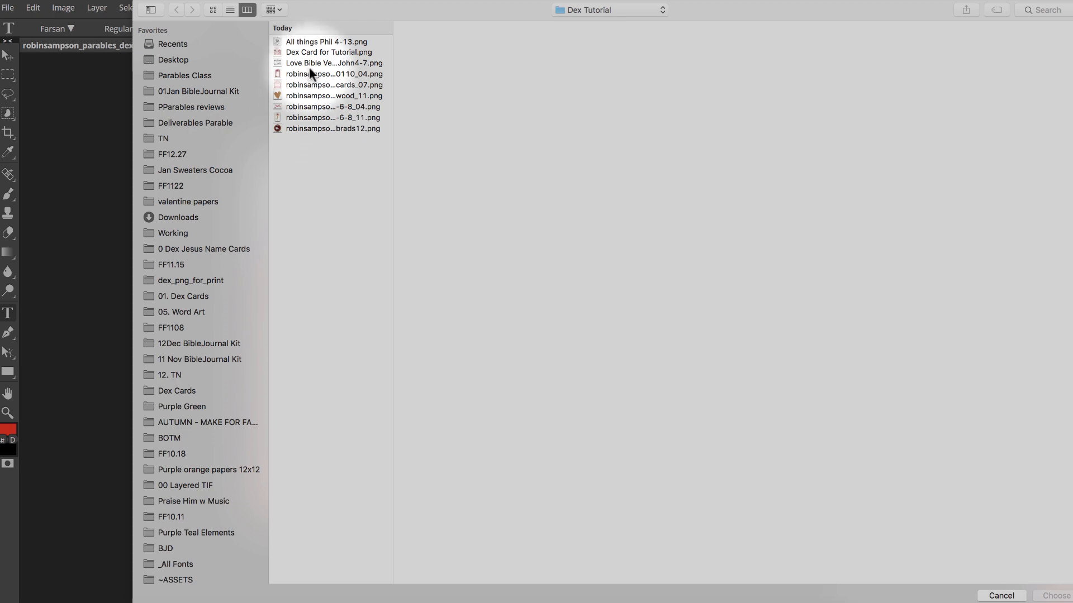
left_click(297, 130)
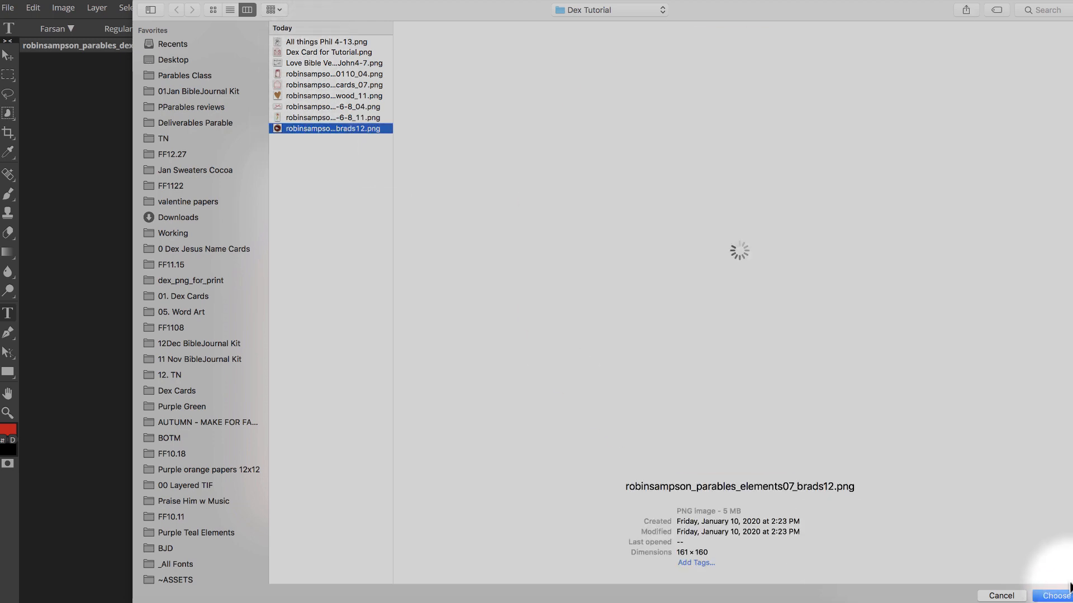
left_click(1055, 595)
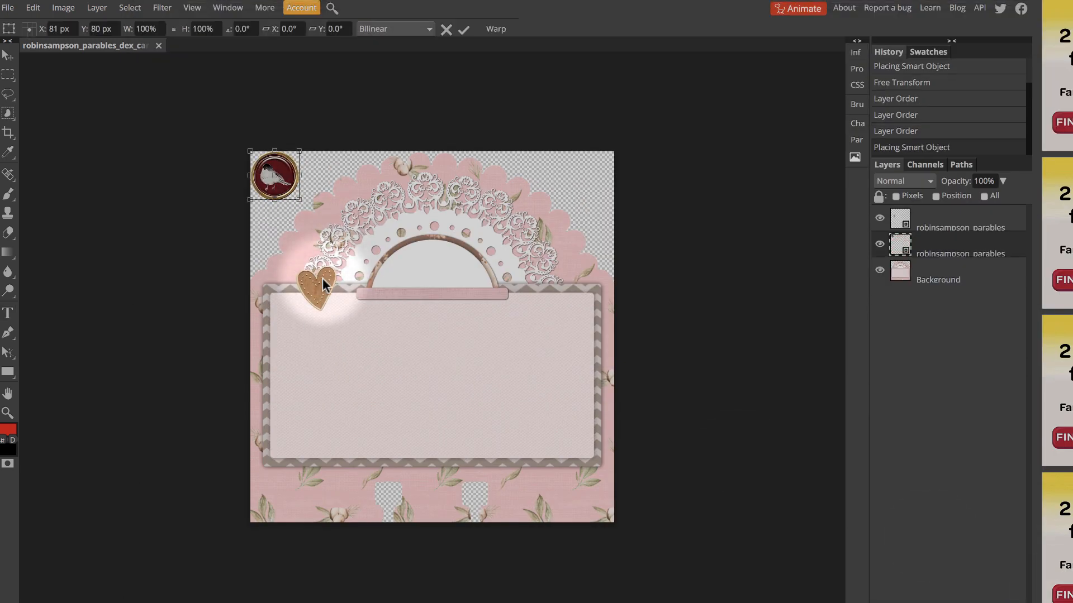
left_click_drag(320, 288, 338, 299)
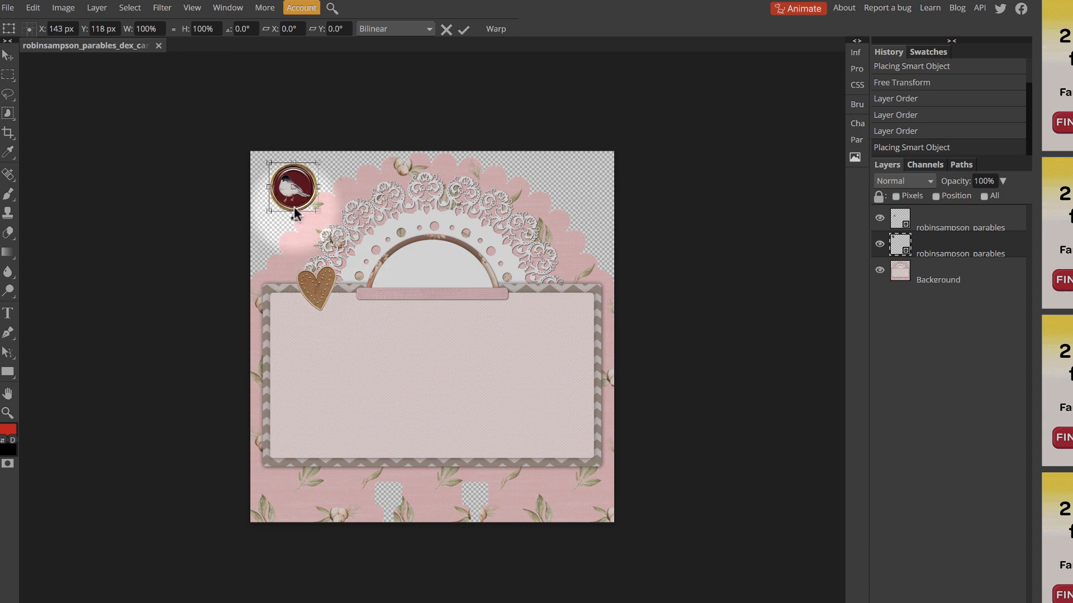
left_click_drag(294, 207, 293, 278)
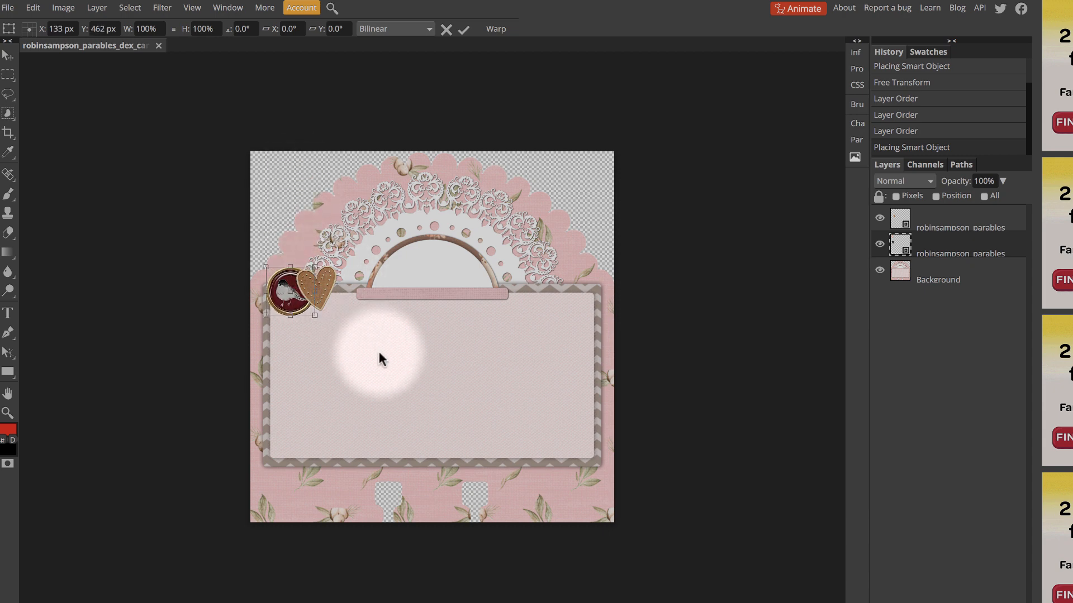
key("t")
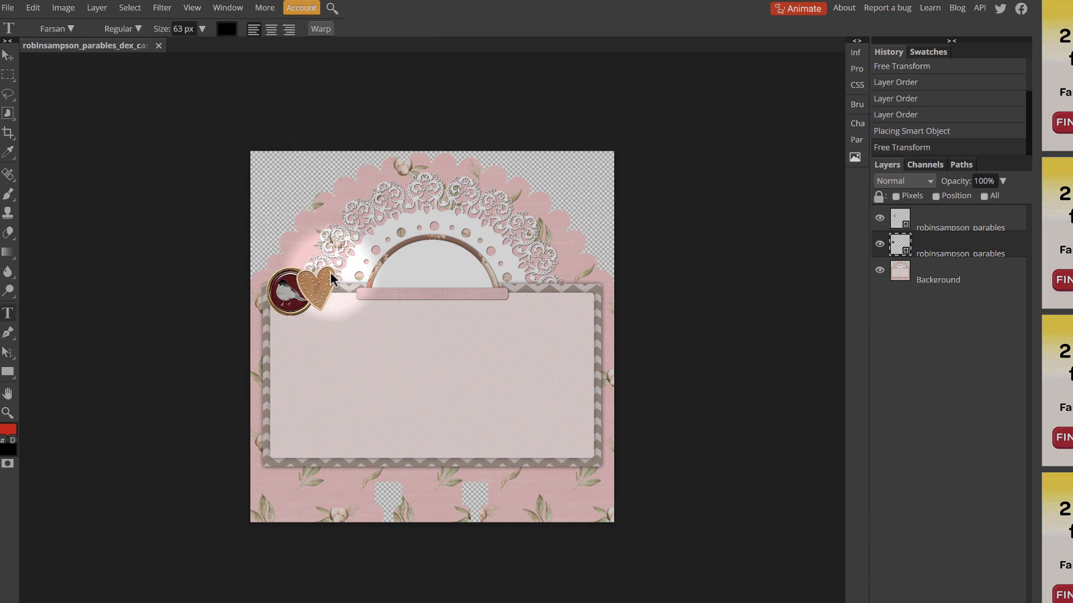
Move the heart to the right so it sits beside the bird brad without overlapping it
left_click(339, 279)
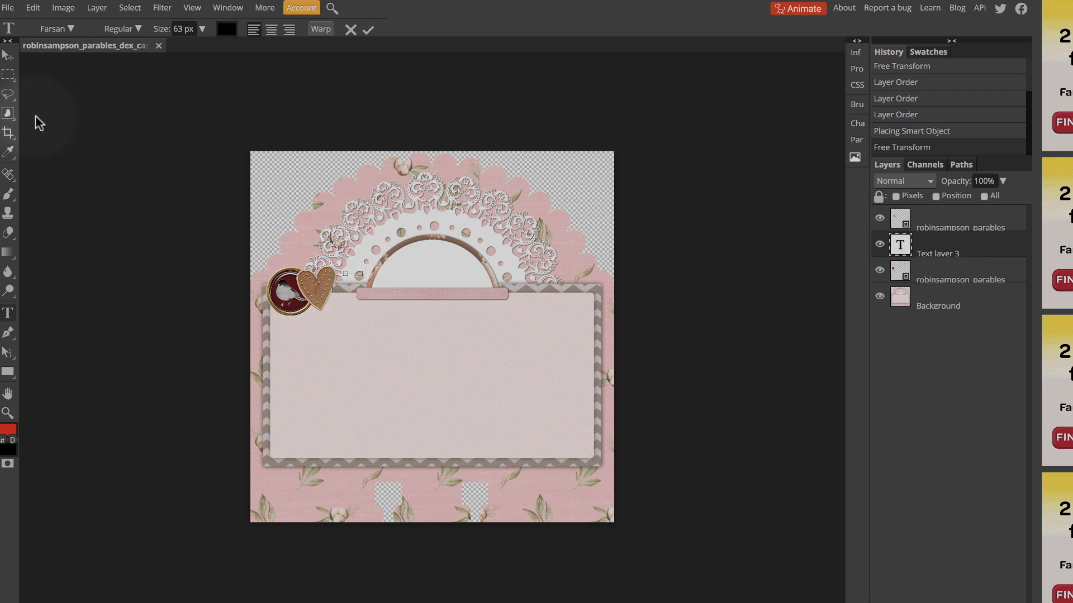
left_click(7, 56)
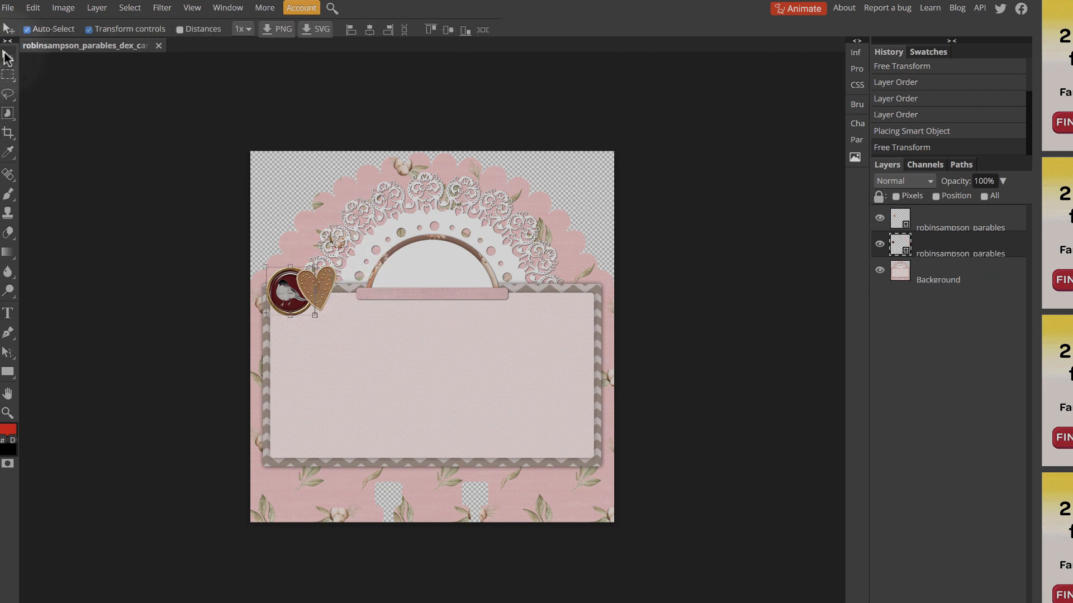
left_click(327, 285)
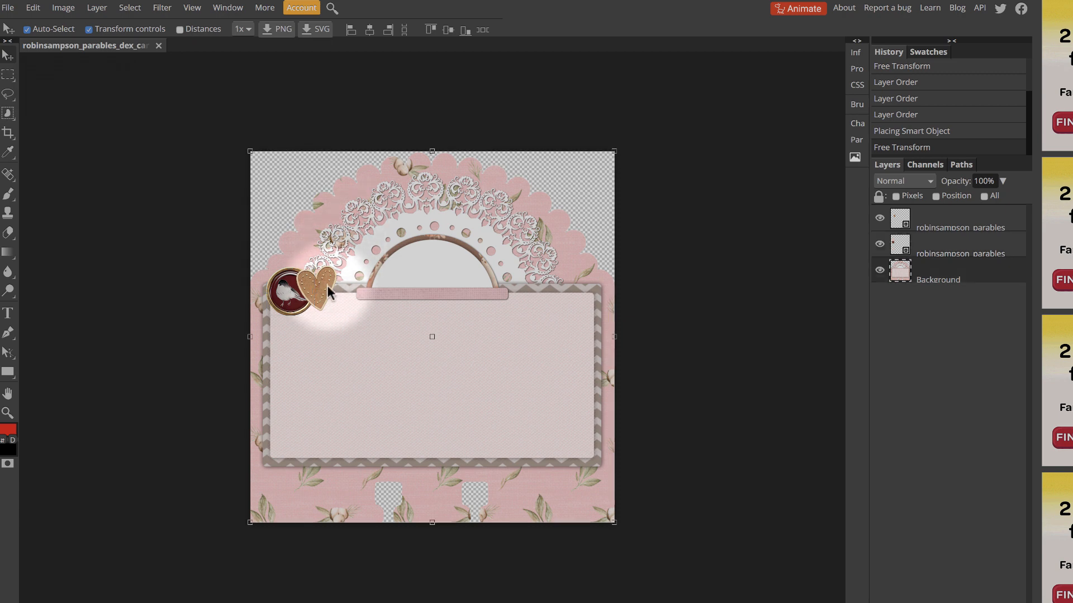
left_click_drag(321, 282, 344, 282)
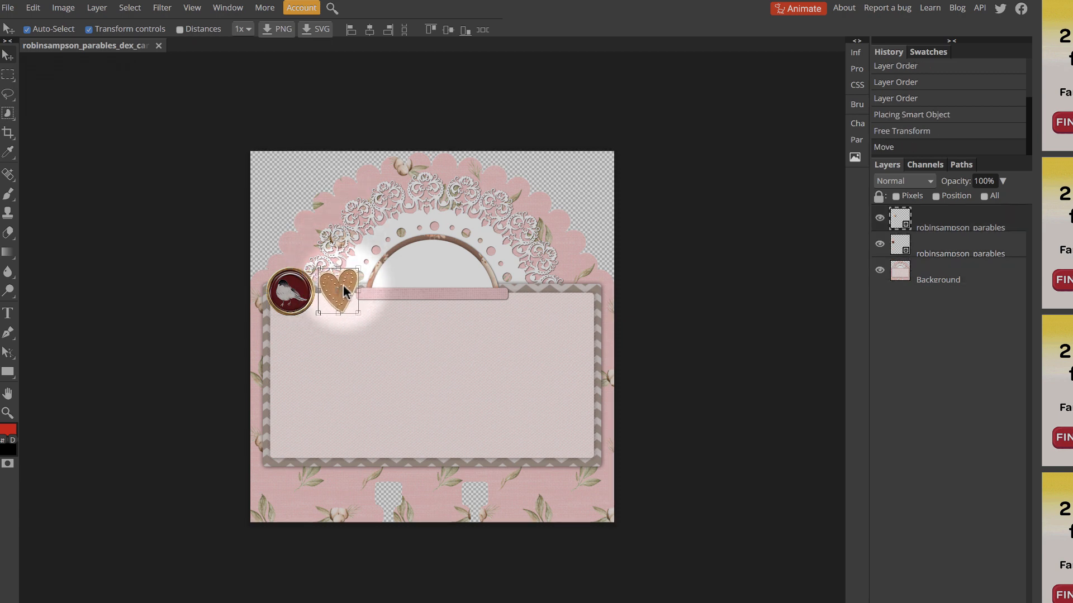
key("ctrl+t")
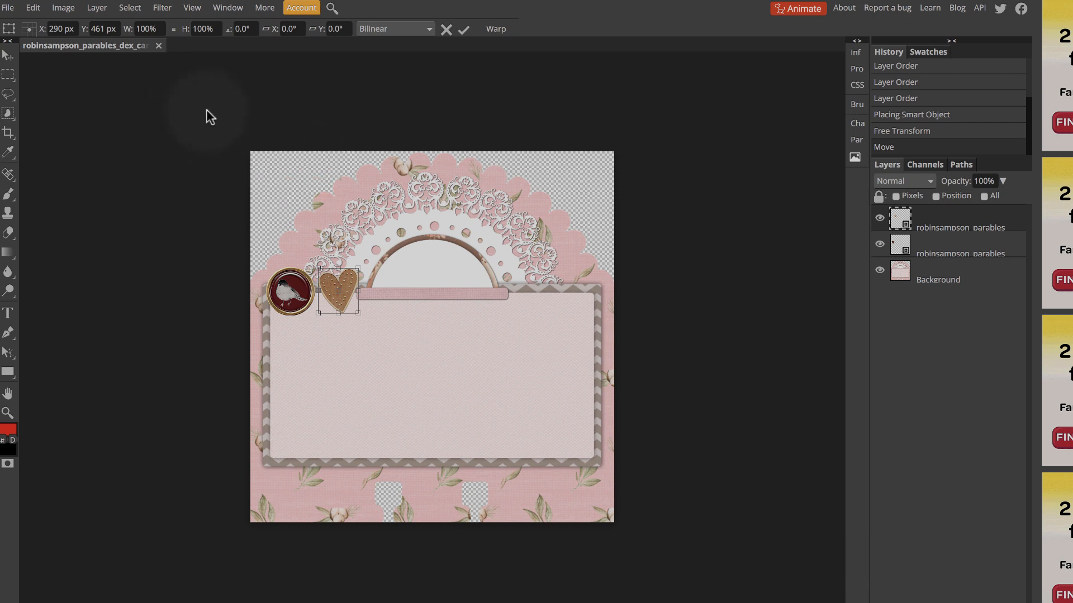
left_click(8, 56)
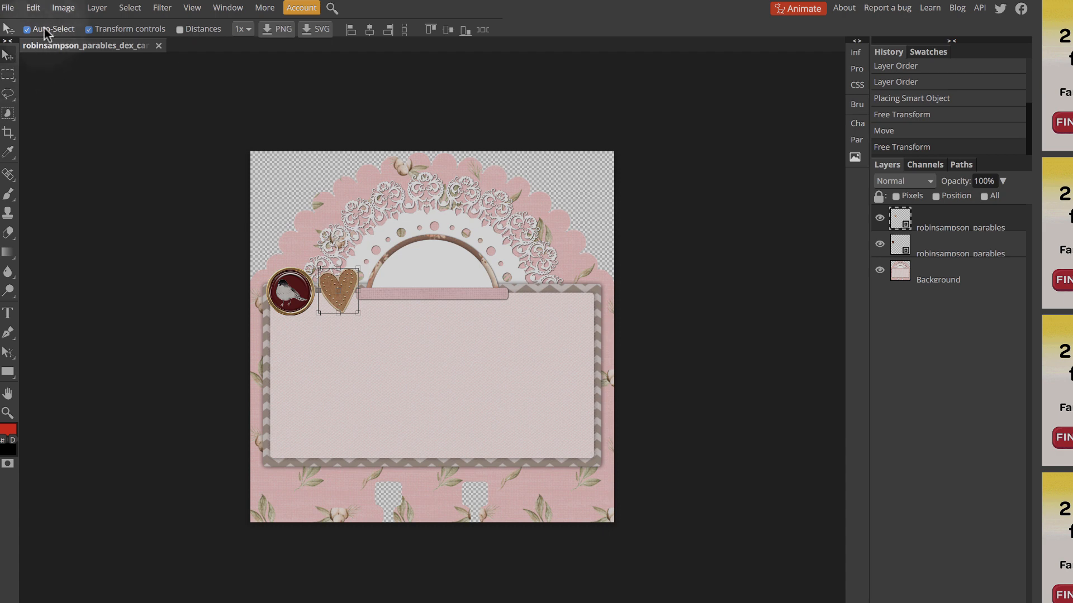
Toggle the Move tool's Transform controls and Auto-Select options off and back on
left_click(100, 28)
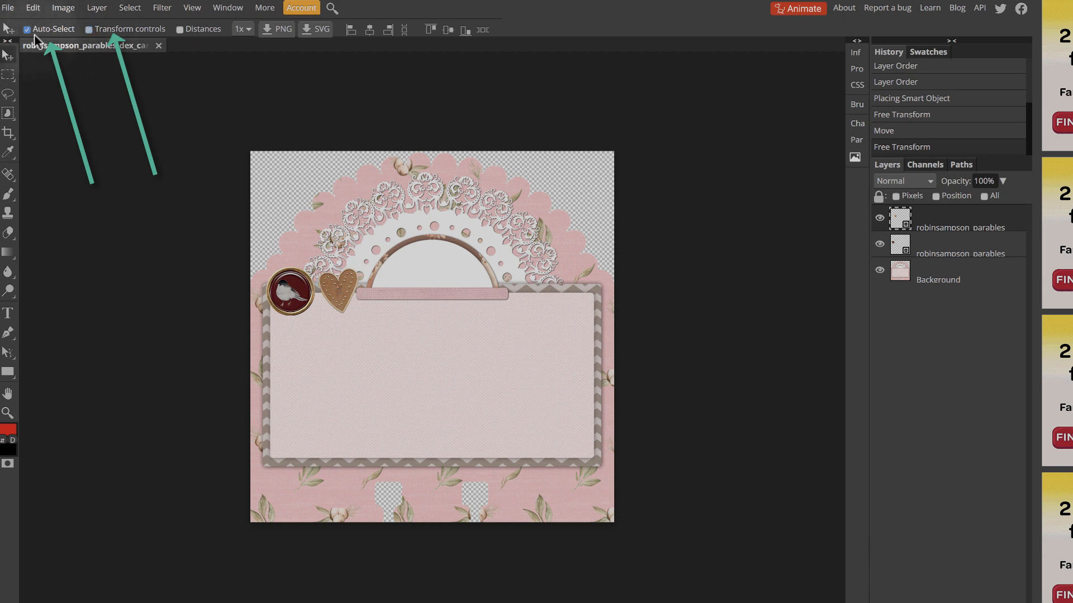
left_click(25, 30)
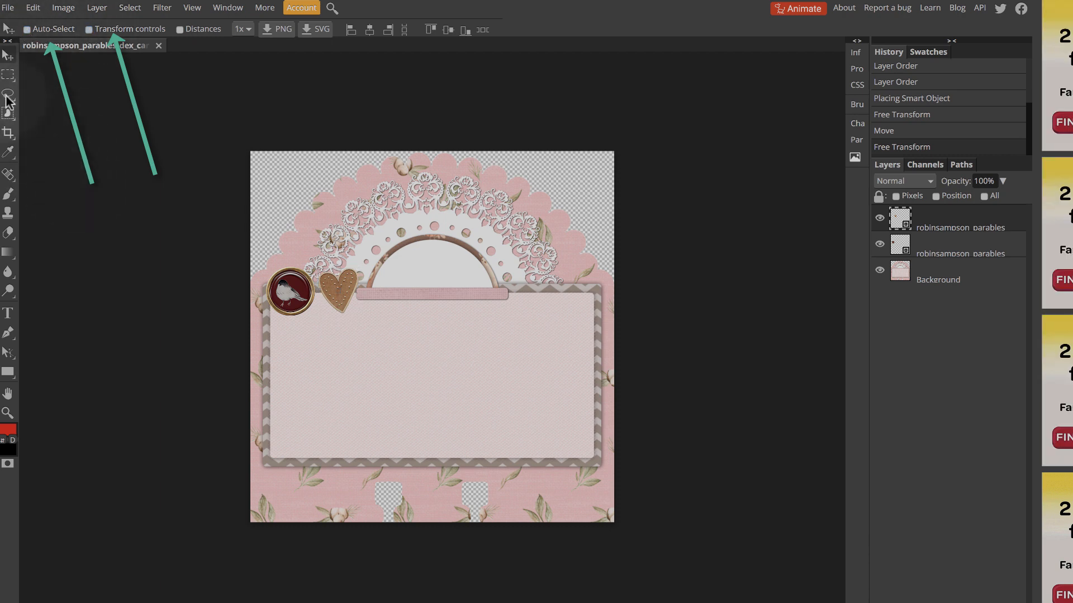
left_click(26, 29)
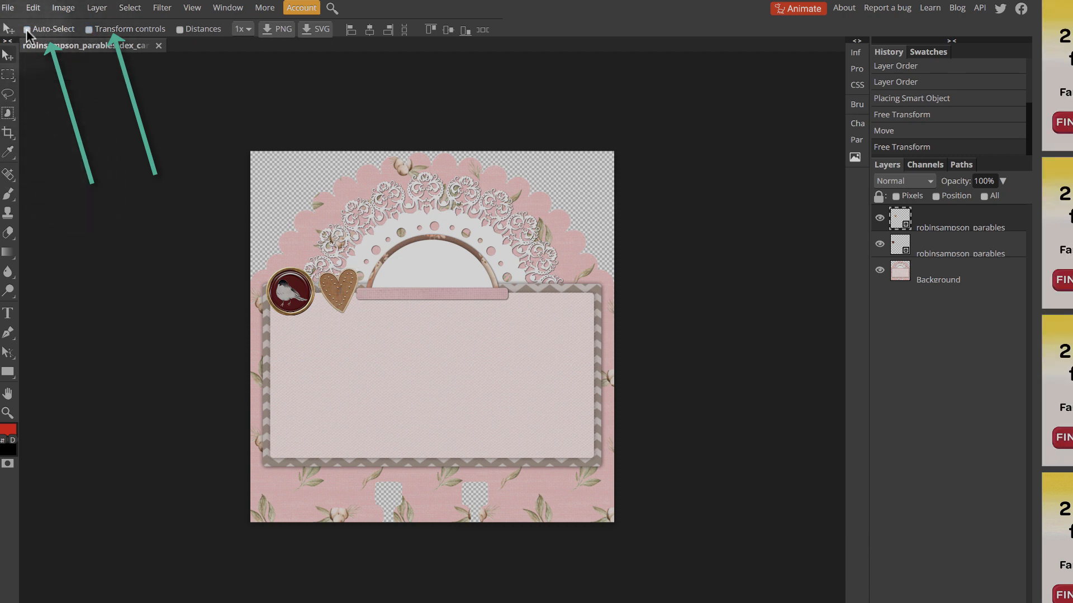
left_click(90, 29)
Scale the bird brad down proportionally to 77% and commit the transform
left_click(441, 352)
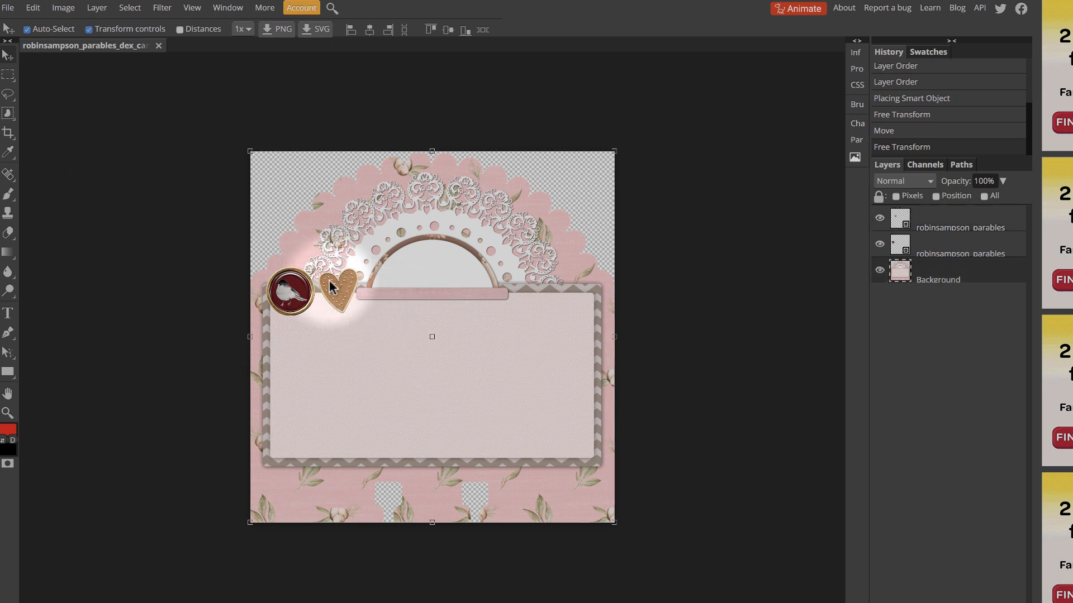
left_click(331, 277)
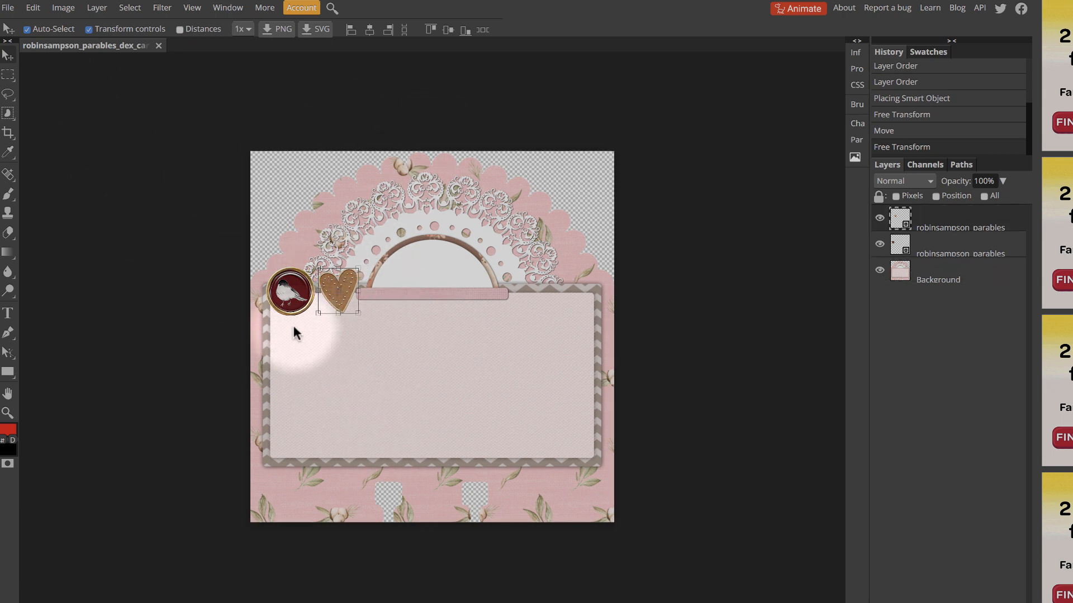
left_click(290, 302)
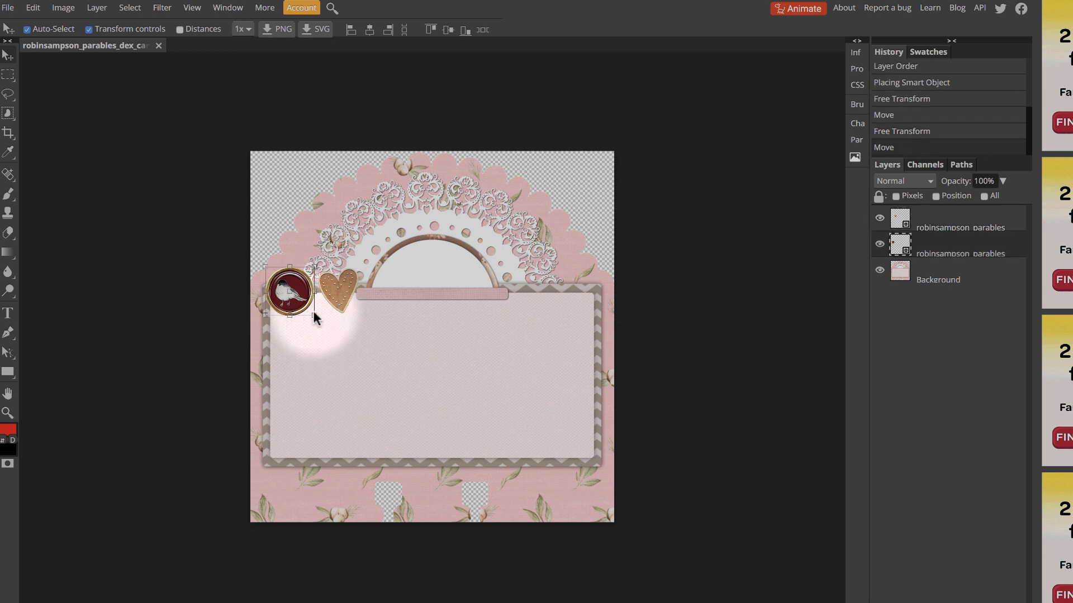
left_click_drag(312, 314, 295, 280)
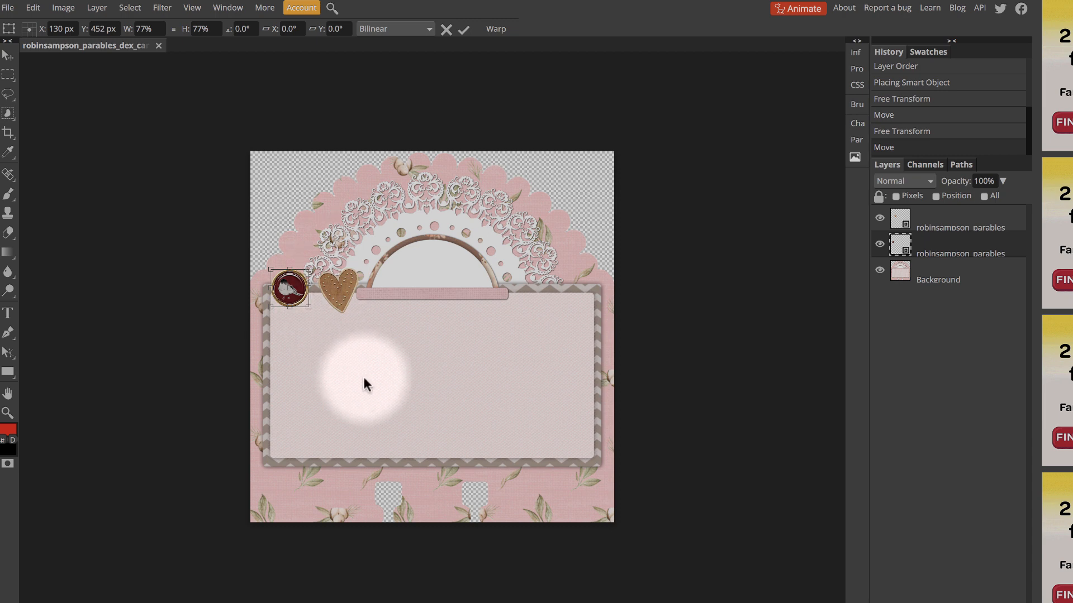
key("Return")
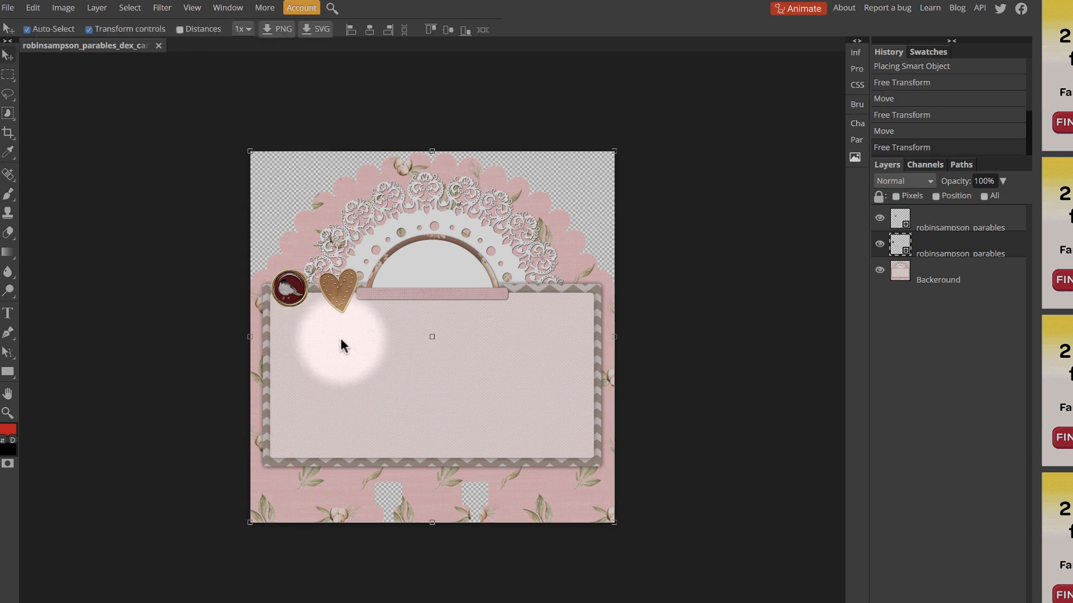
Try stretching the bird brad to 442% width and 109% height, and undo the transform
left_click(340, 339)
left_click(290, 282)
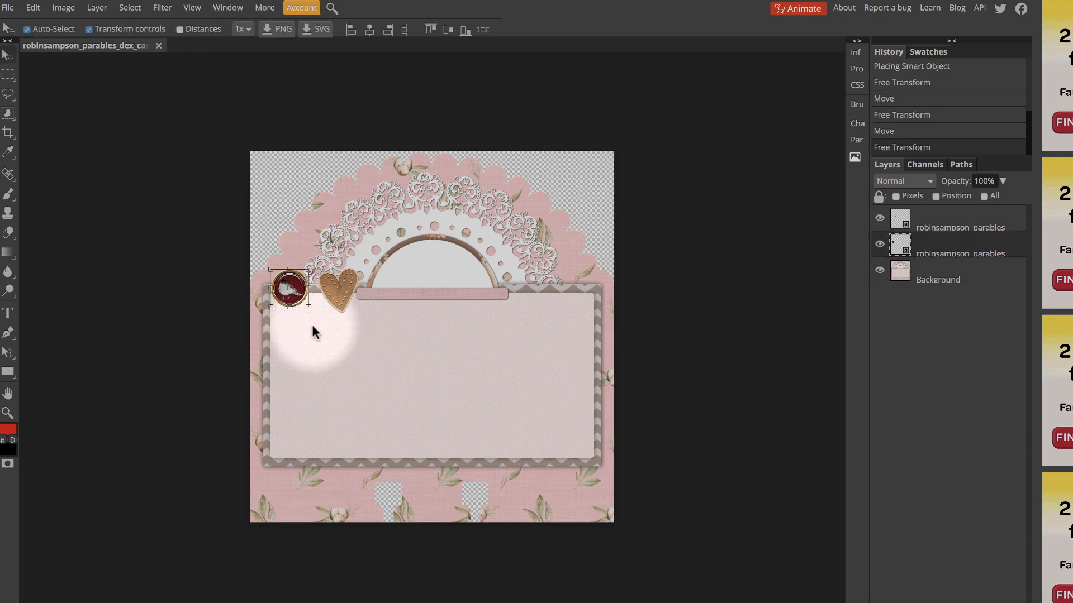
left_click_drag(308, 307, 486, 474)
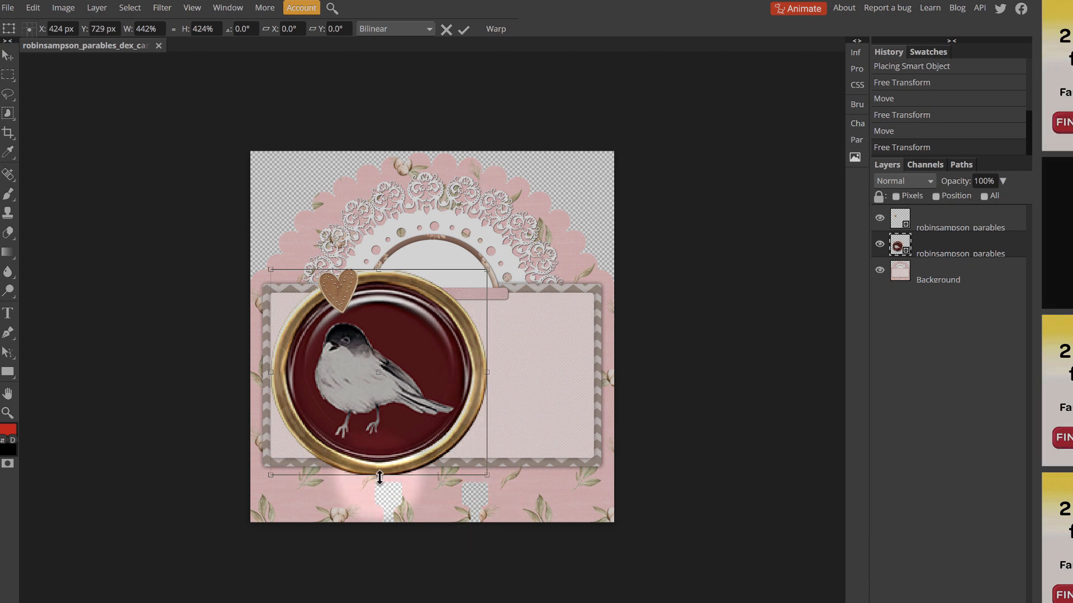
left_click_drag(376, 476, 401, 322)
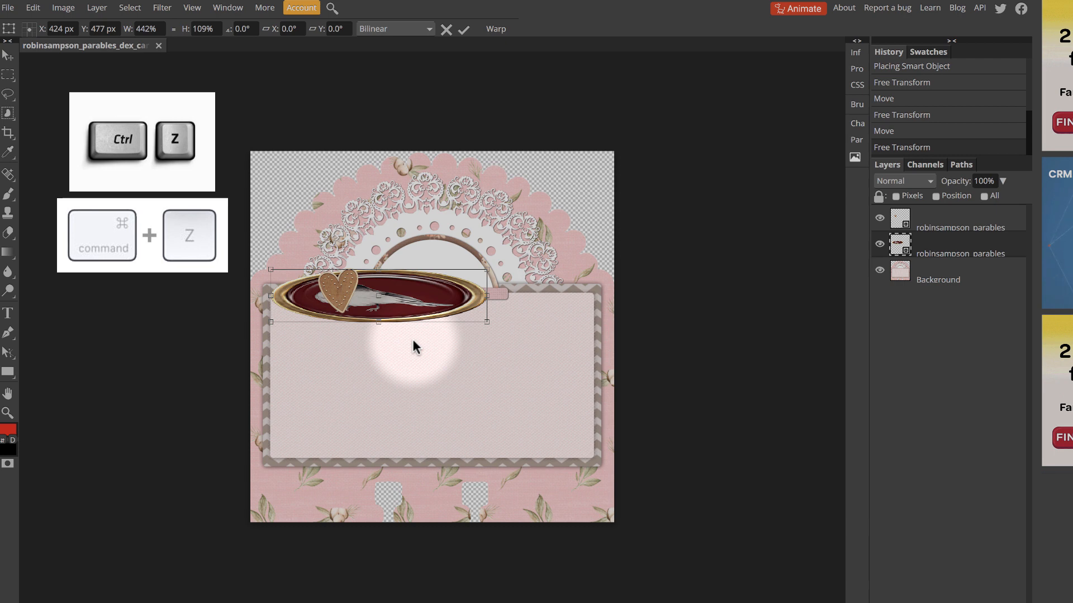
key("ctrl+z")
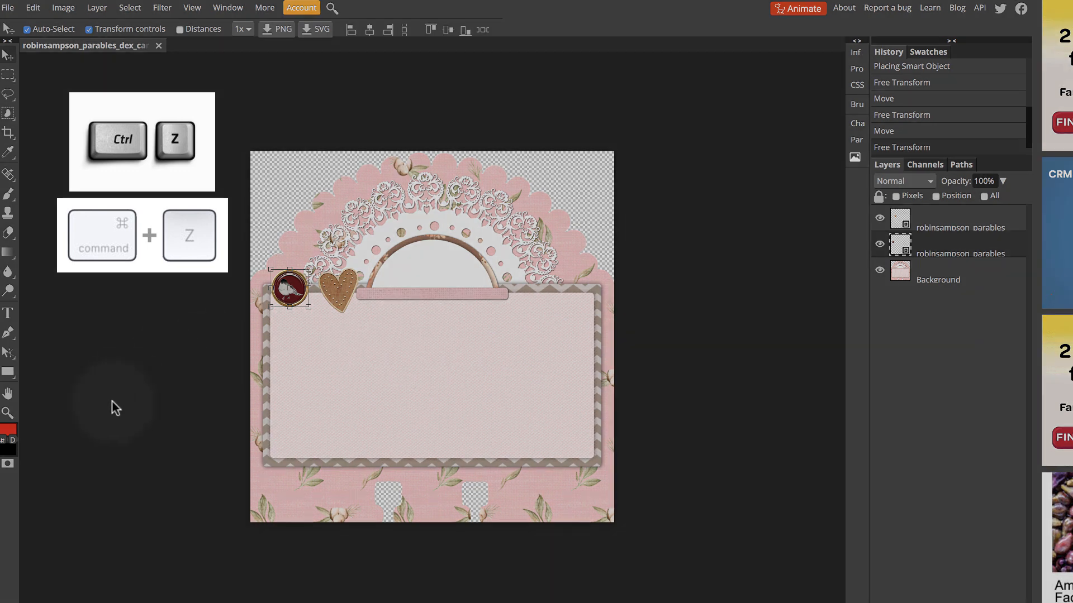
Select the card, brad and heart in turn to check which layer holds each one, and deselect everything
left_click(461, 382)
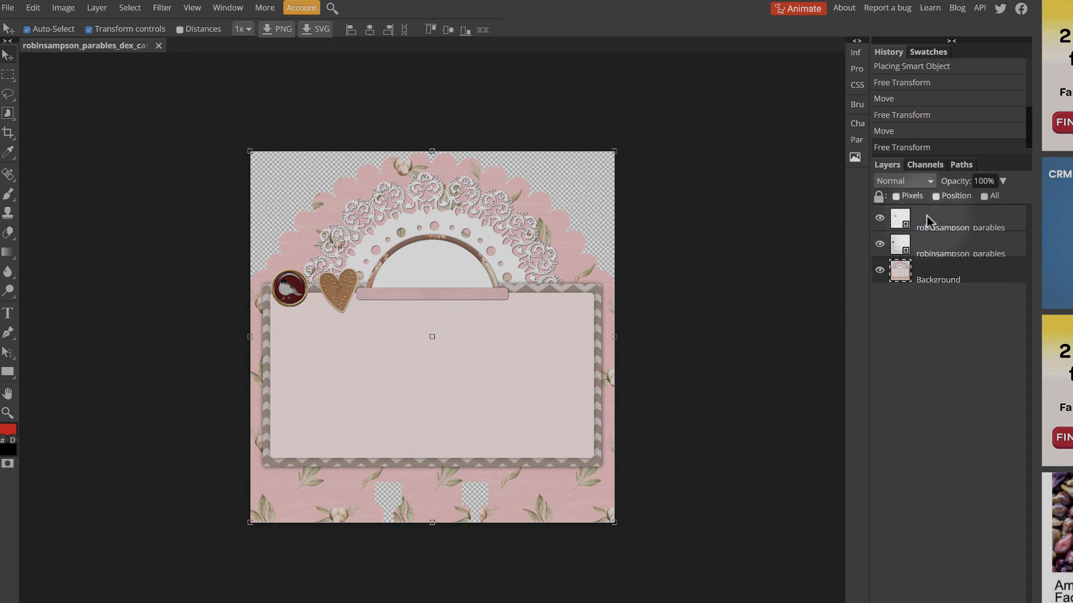
left_click(286, 290)
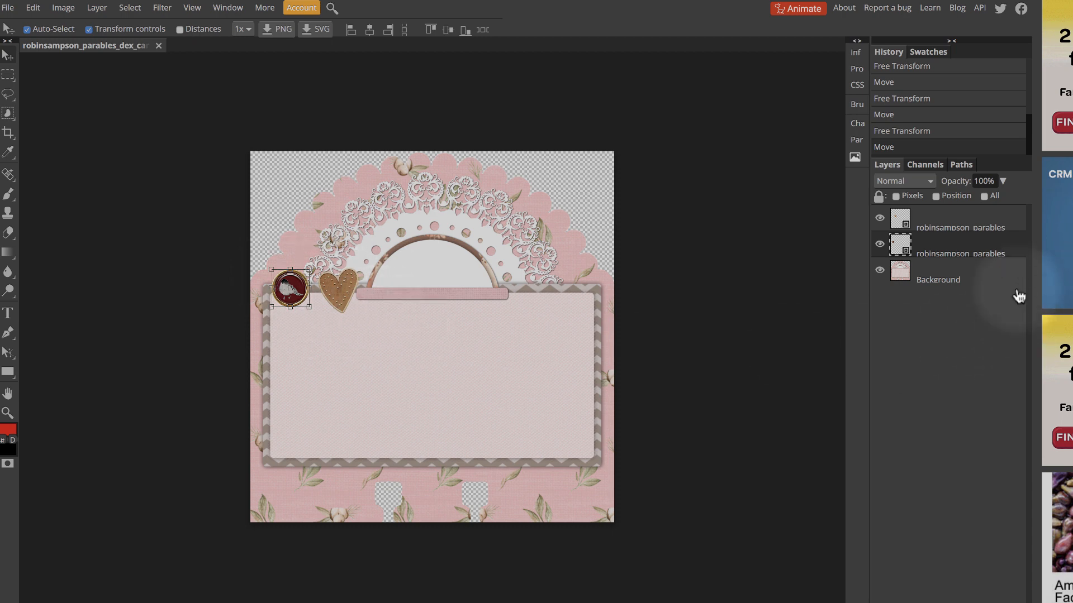
left_click(968, 226)
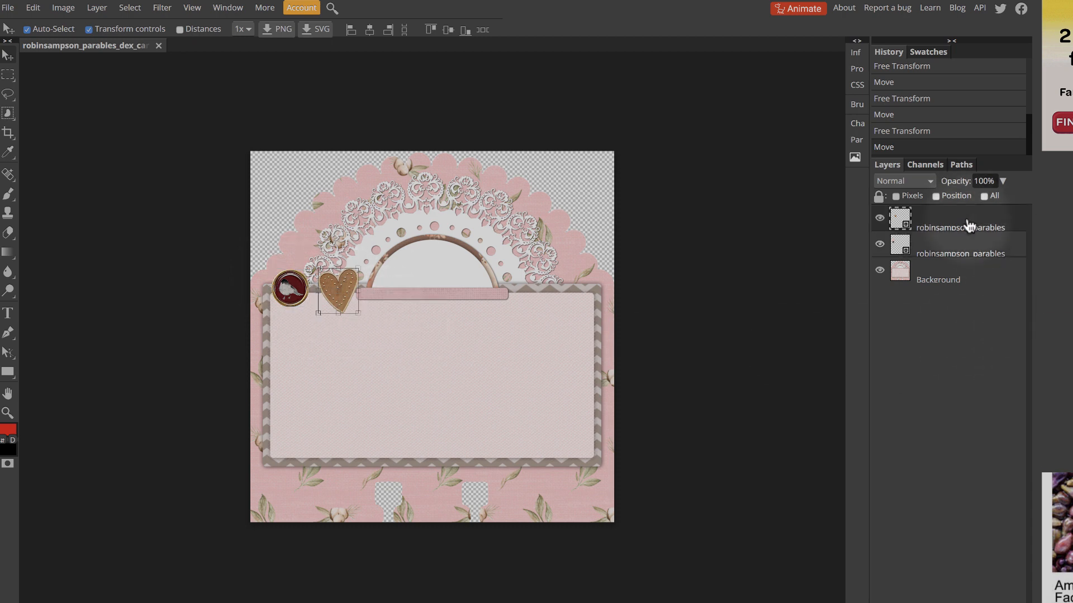
left_click(953, 269)
left_click(678, 227)
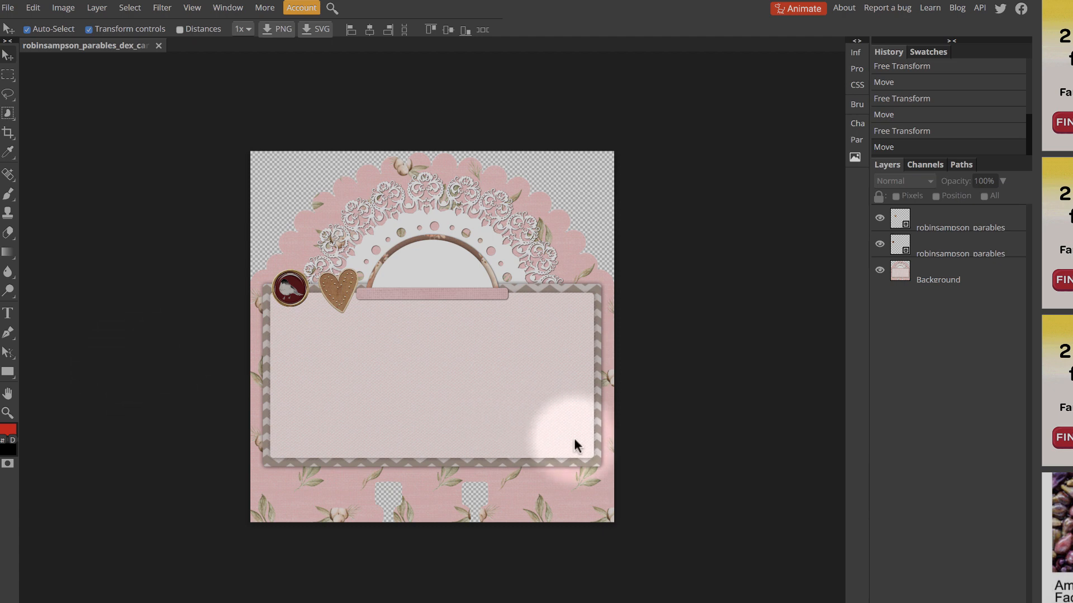
Try a text box spanning the blank pink panel inside the chevron frame, and leave it without entering text
left_click(8, 314)
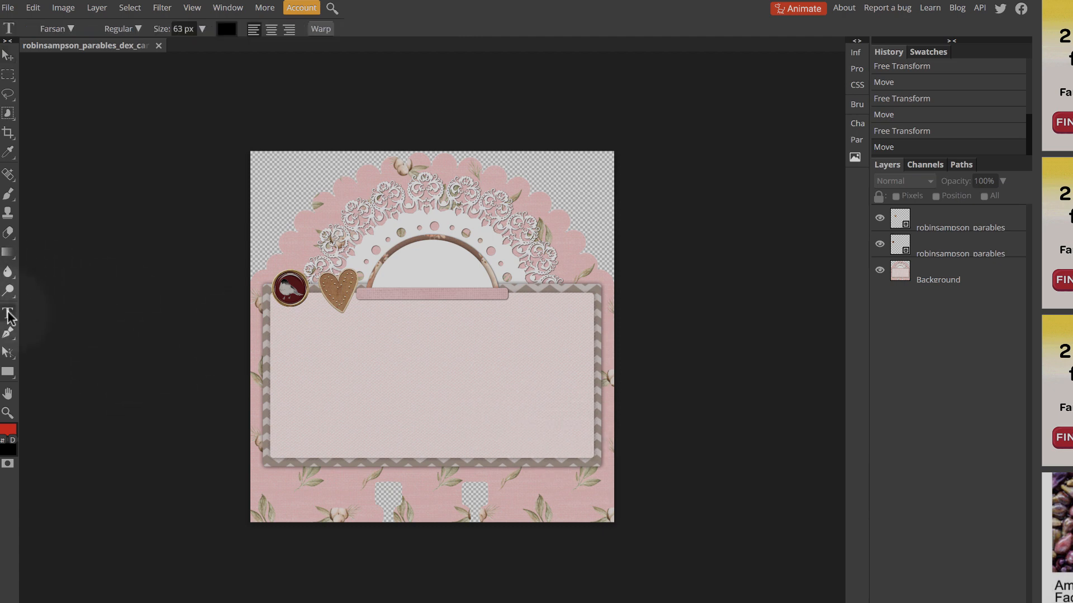
left_click_drag(295, 314, 585, 450)
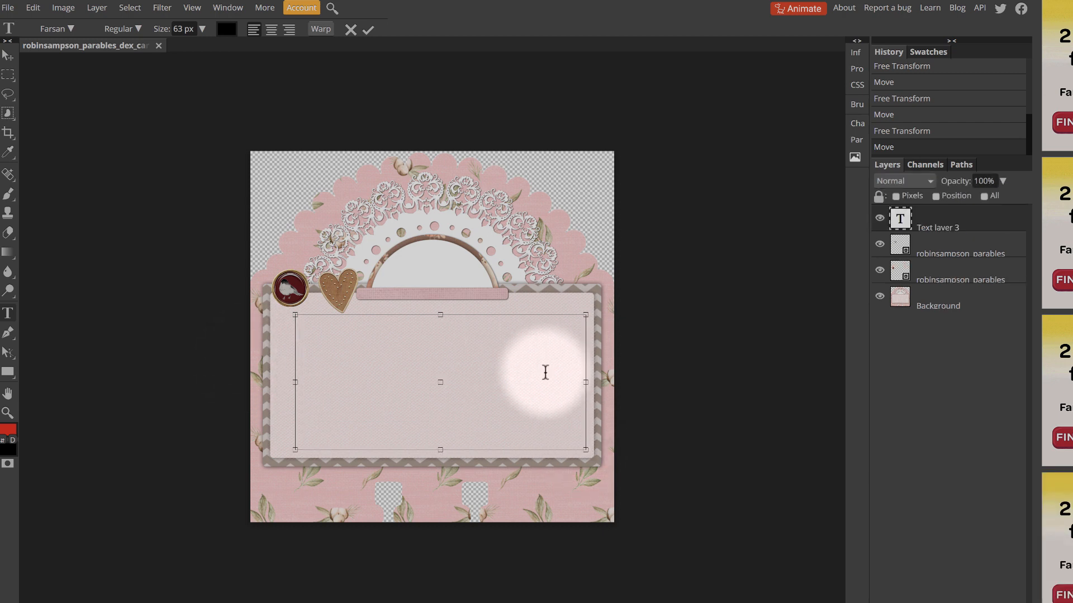
left_click(8, 55)
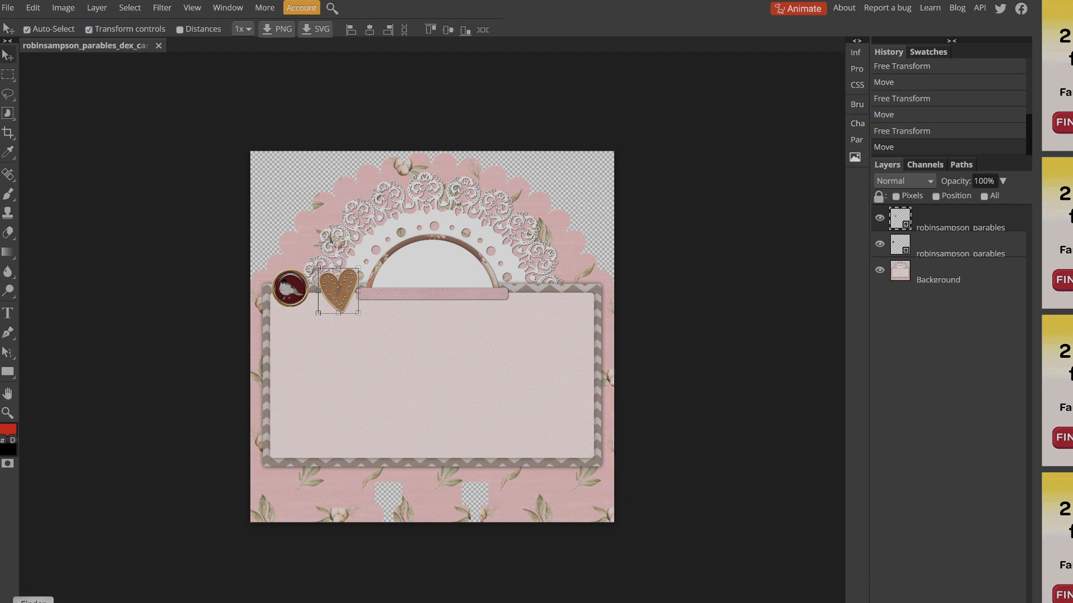
left_click(37, 601)
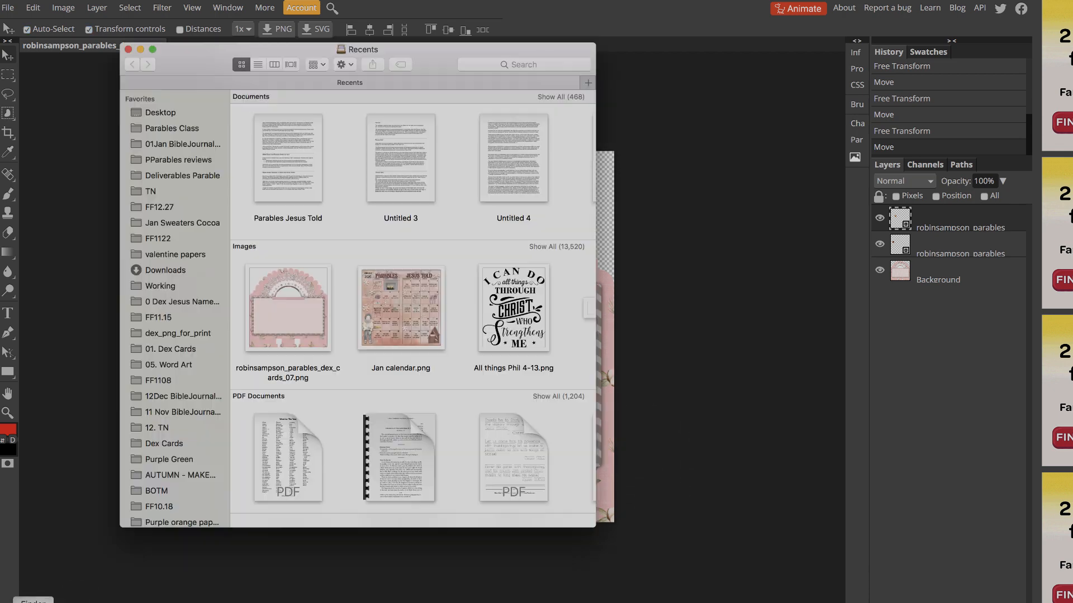
left_click(127, 50)
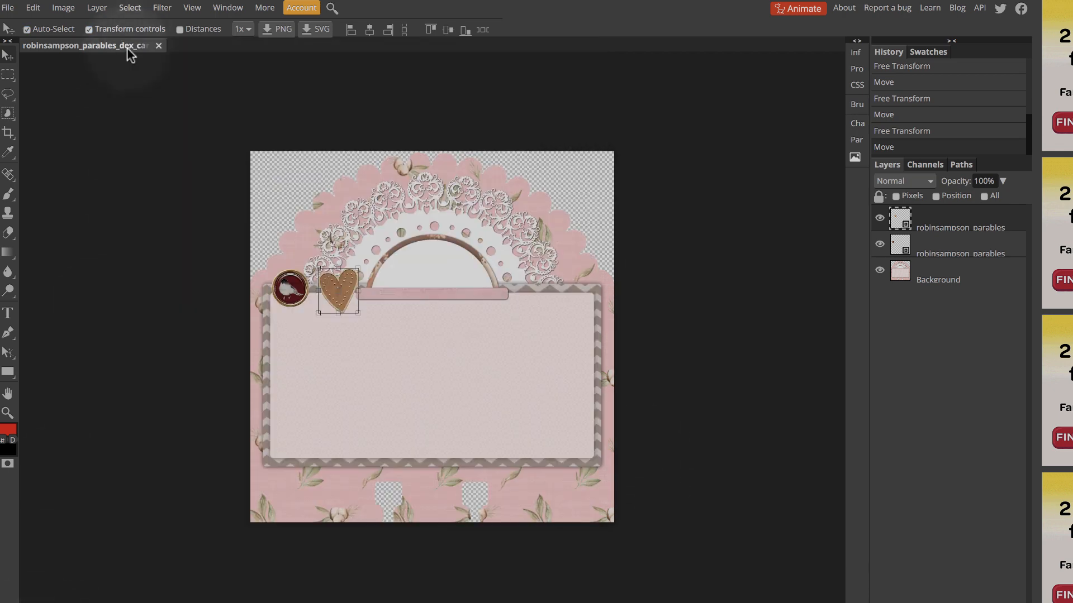
Place Love Bible Veses 1 John4-7.png on the card, scaled to 123% width and 112% height, centred in the blank pink panel
left_click(18, 6)
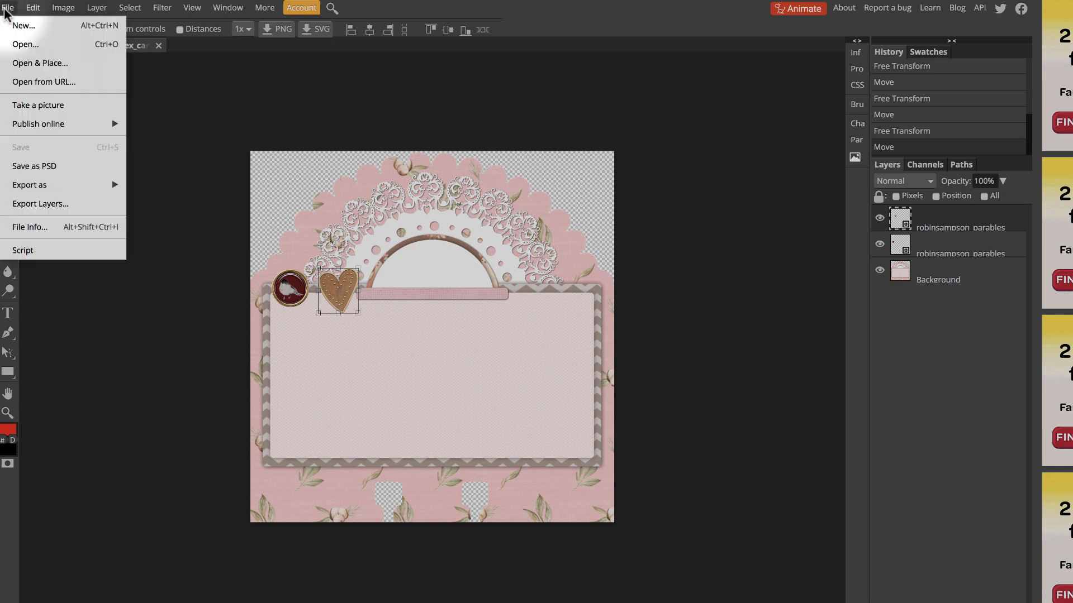
left_click(34, 63)
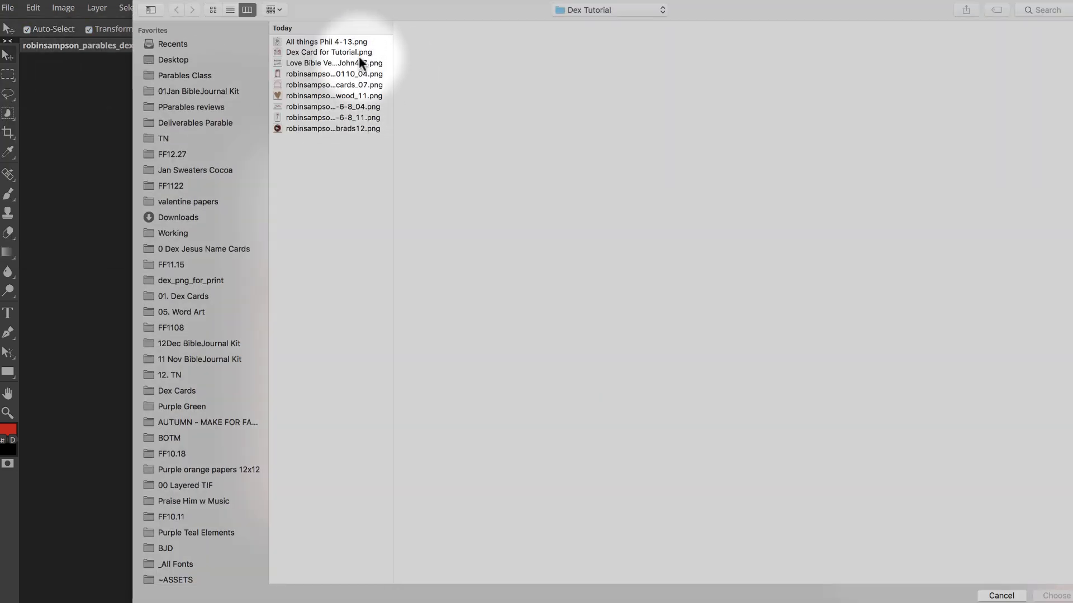
left_click(348, 64)
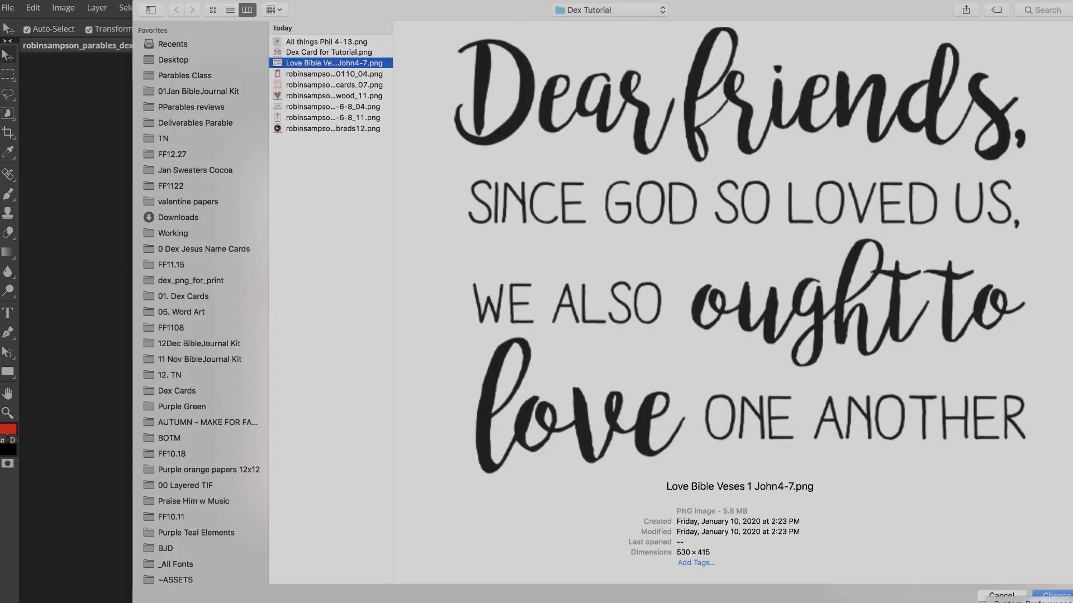
left_click(1046, 597)
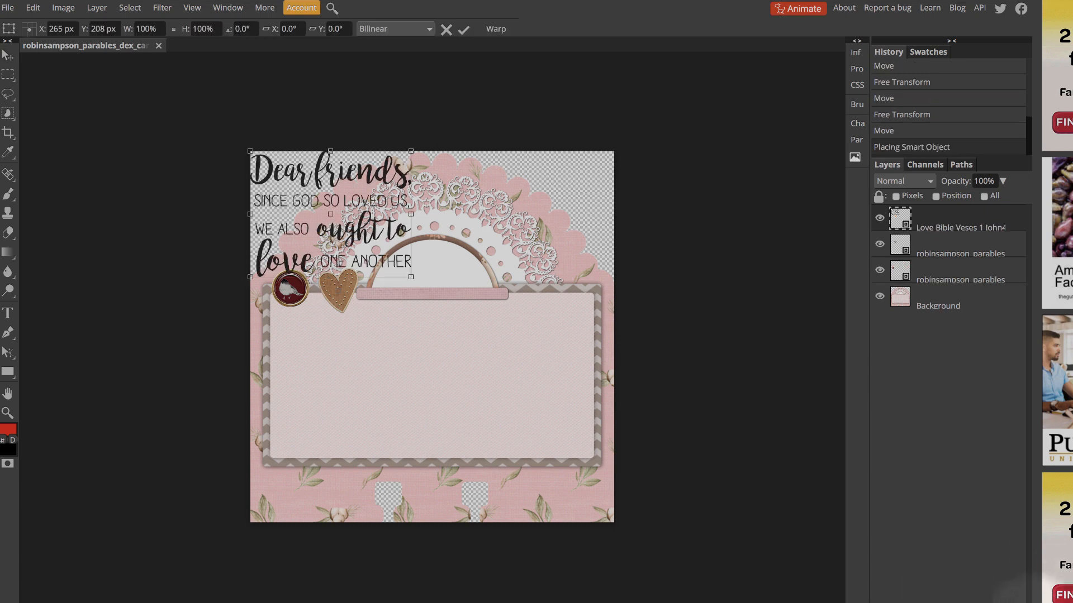
left_click_drag(389, 172, 495, 337)
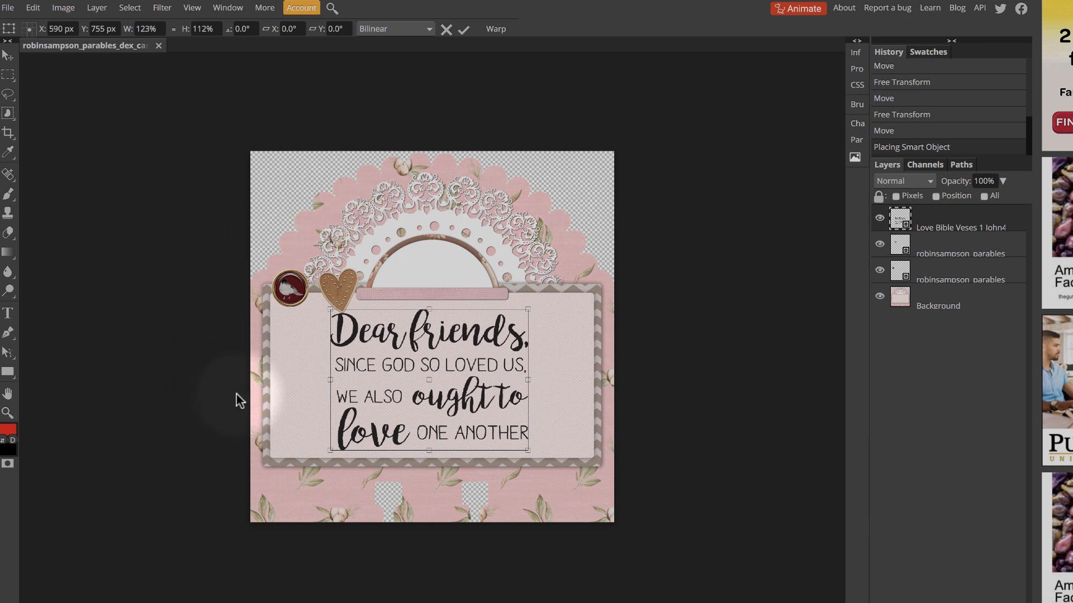
Commit the verse placement, add the text "1 John 4:7" inside the white arch, and move it slightly down
left_click(7, 314)
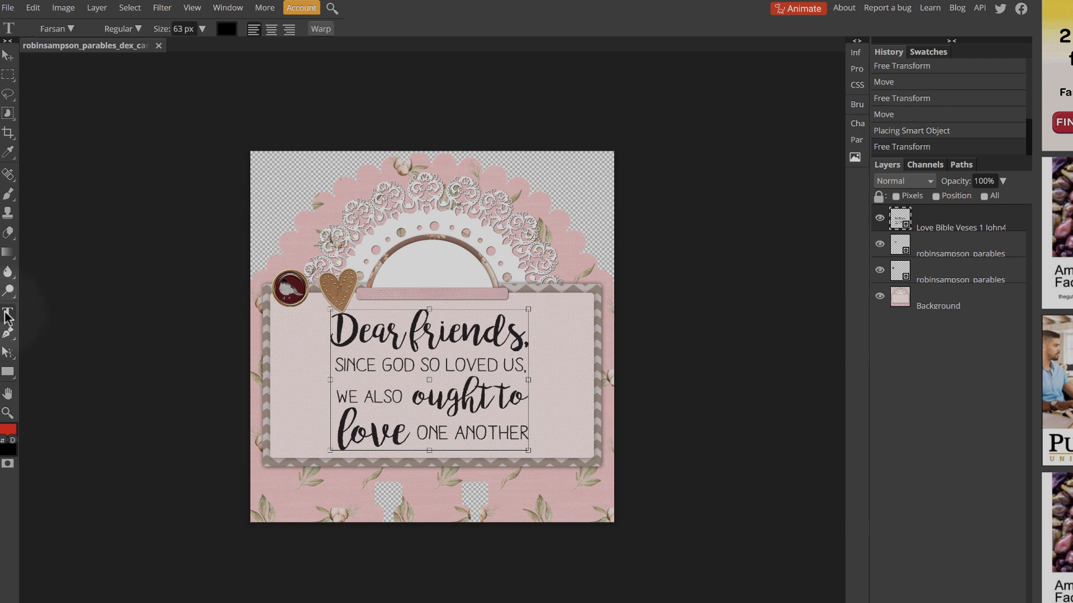
left_click(406, 262)
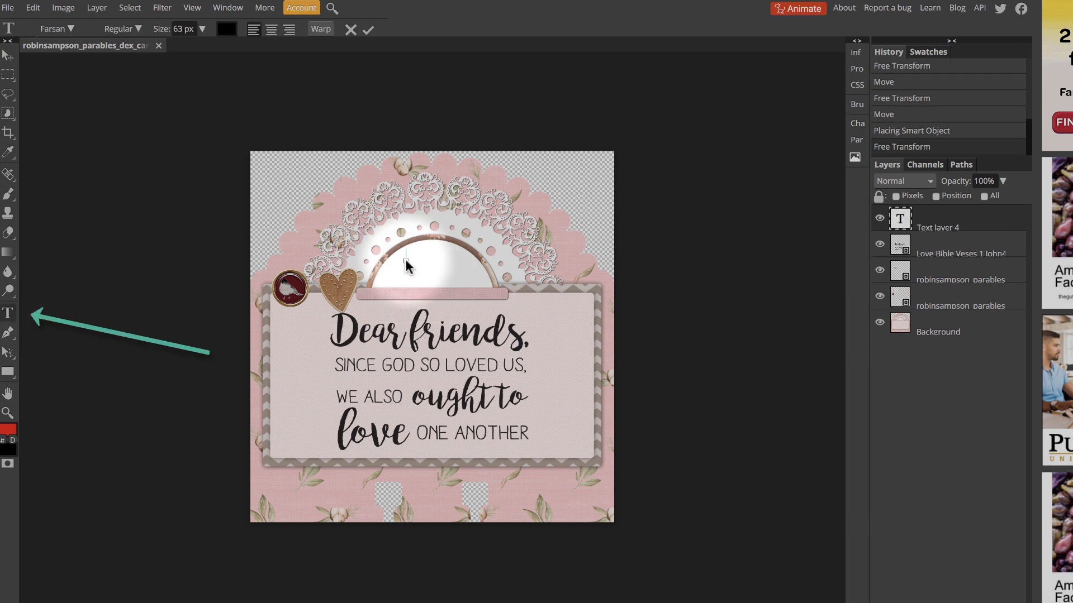
type("1")
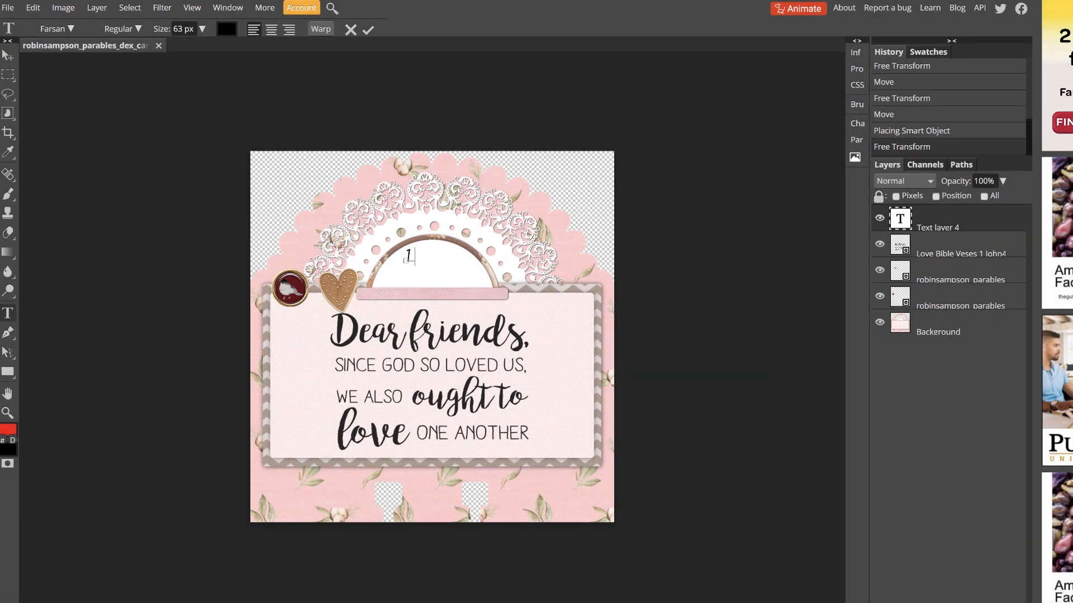
type(" John 4:7")
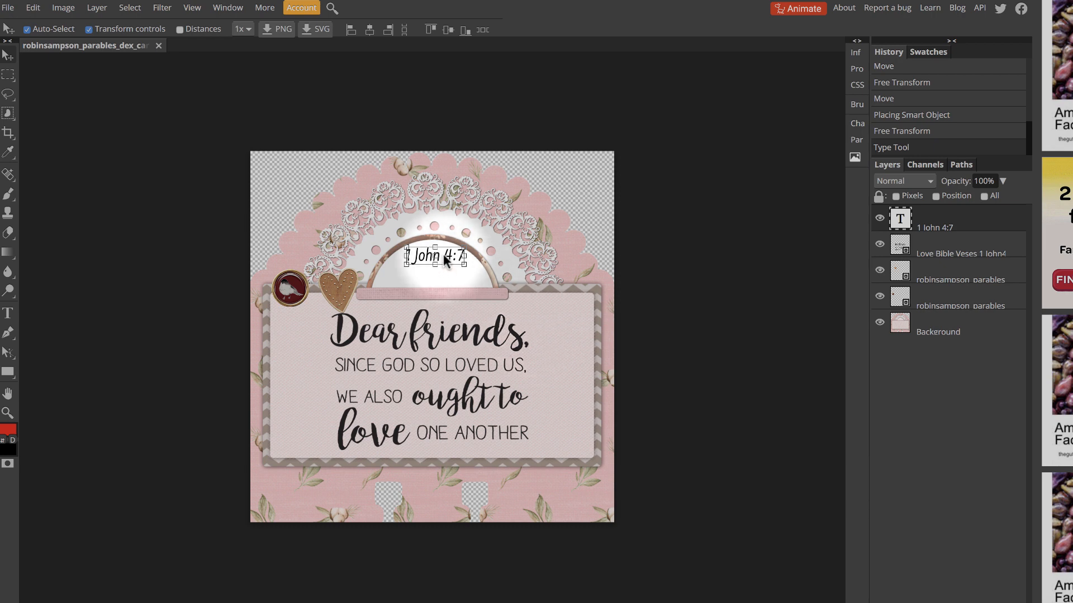
left_click_drag(441, 258, 438, 269)
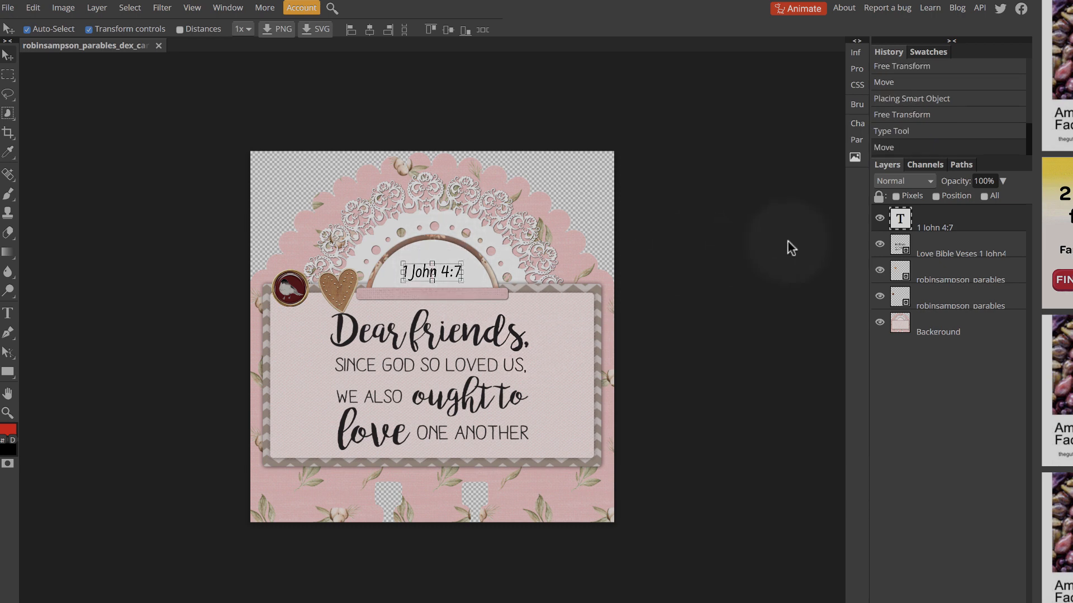
Try the Fauna One and Fontdiner Swanky fonts on the "1 John 4:7" text
double_click(899, 219)
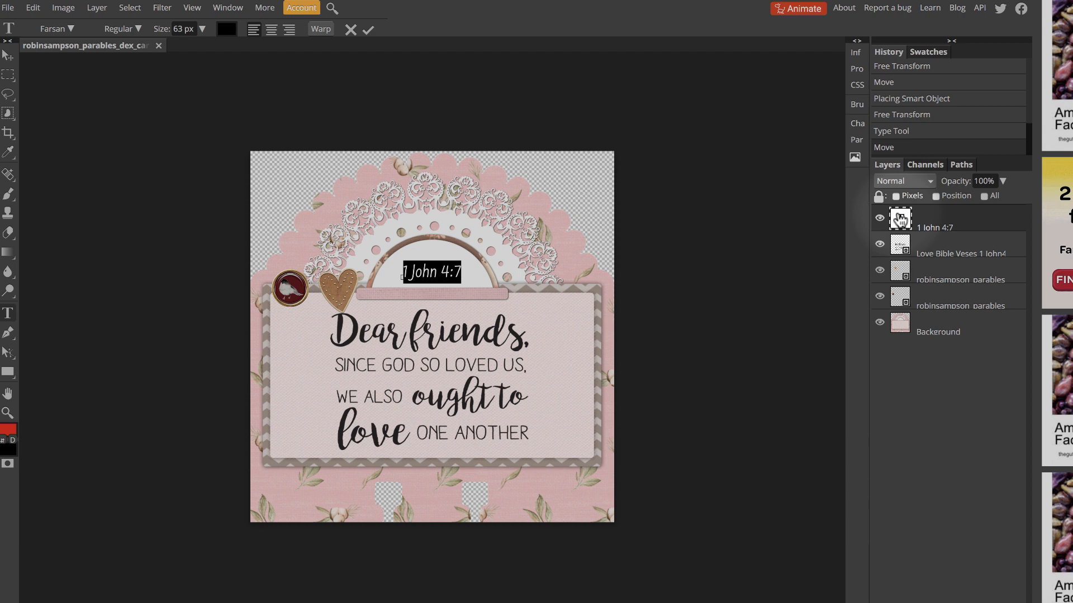
left_click(68, 28)
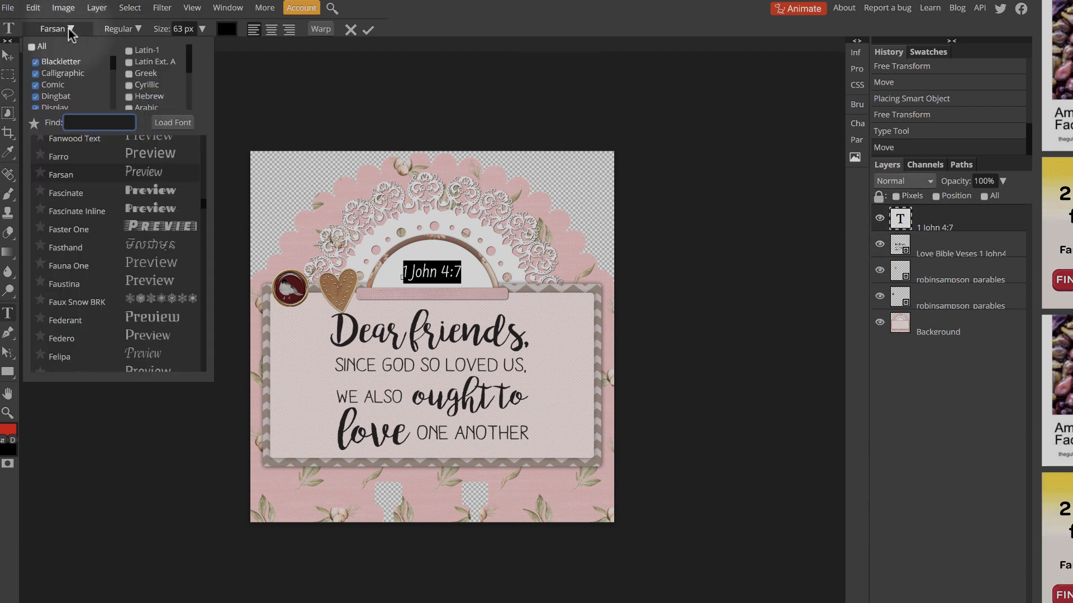
left_click(103, 265)
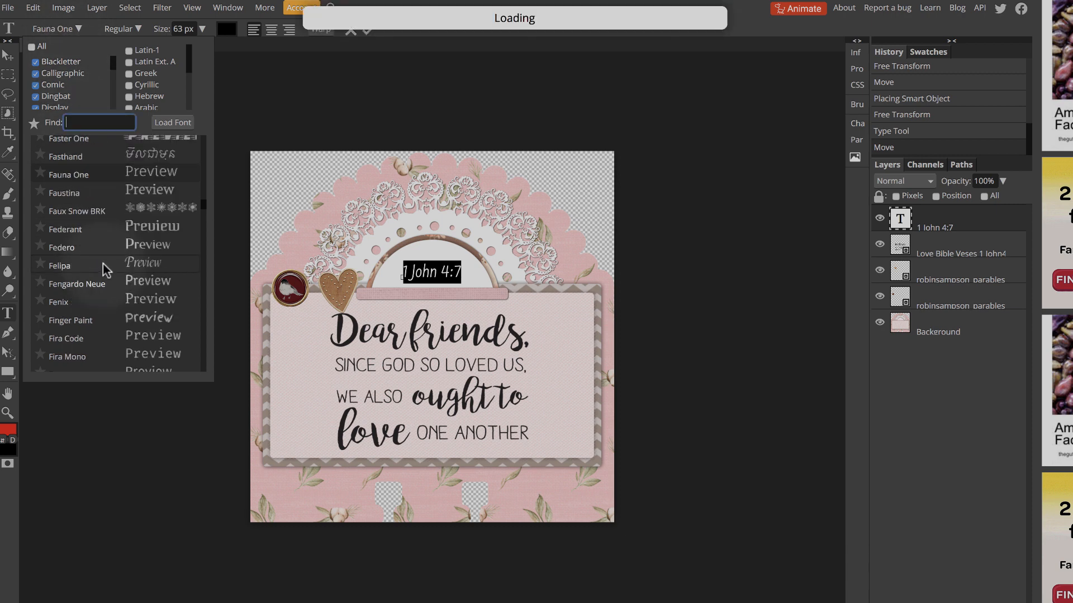
left_click(134, 28)
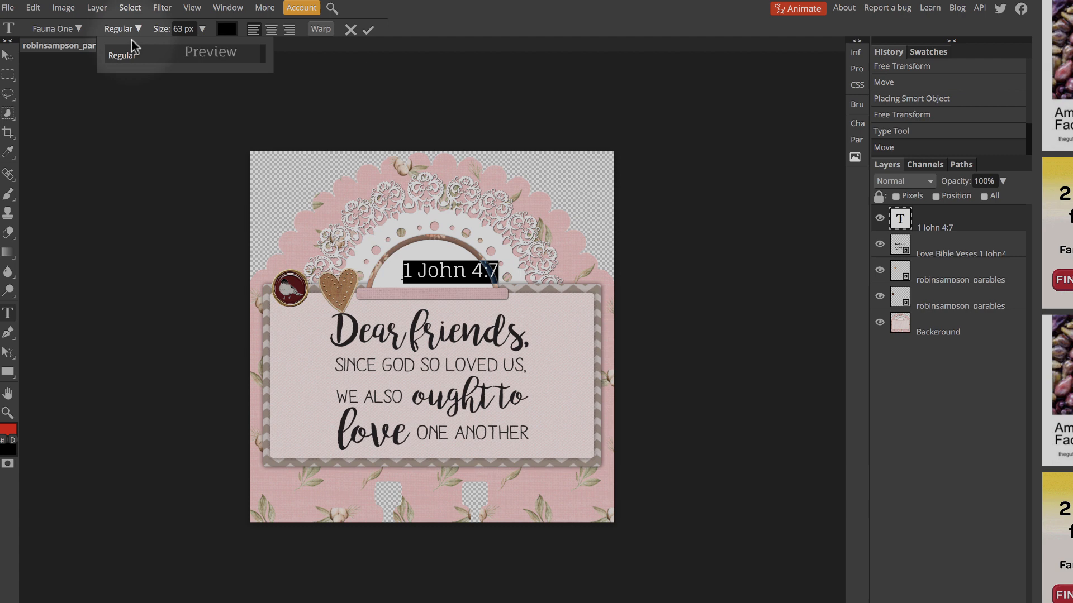
left_click(78, 29)
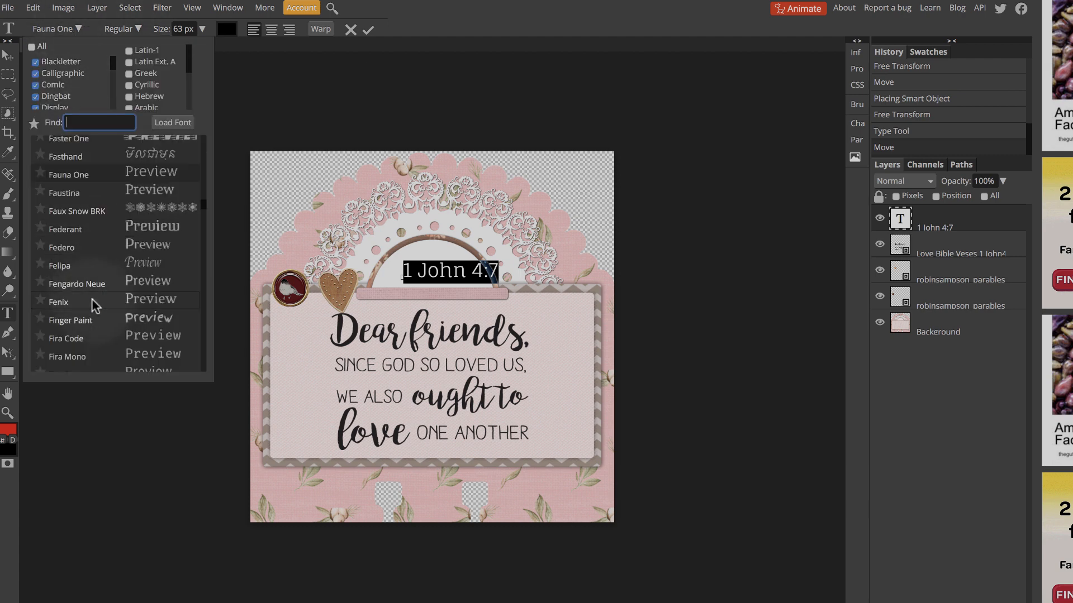
scroll(92, 298, "down", 5)
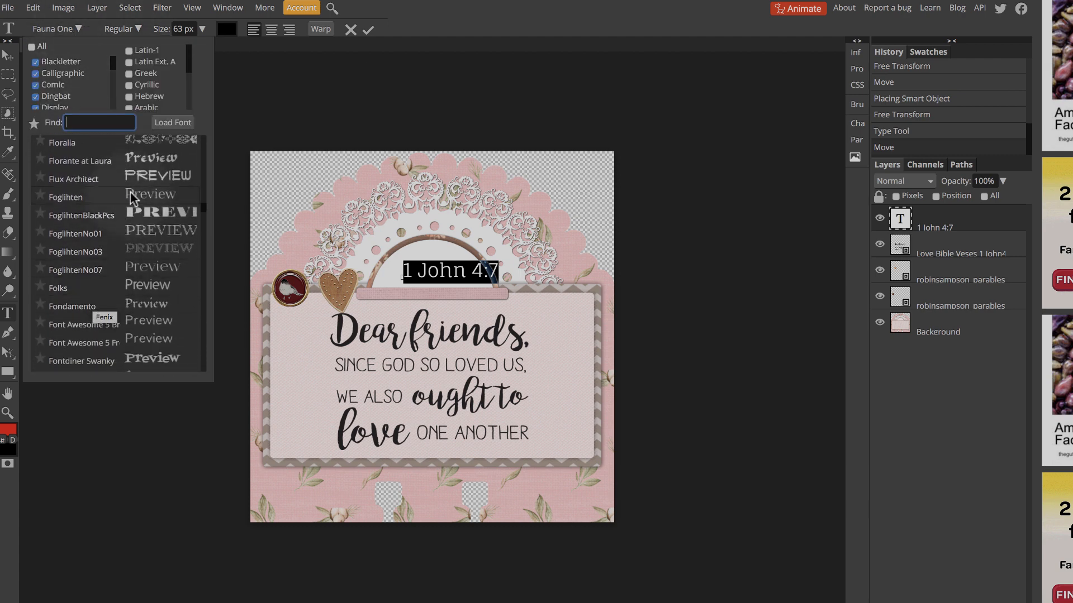
left_click(164, 359)
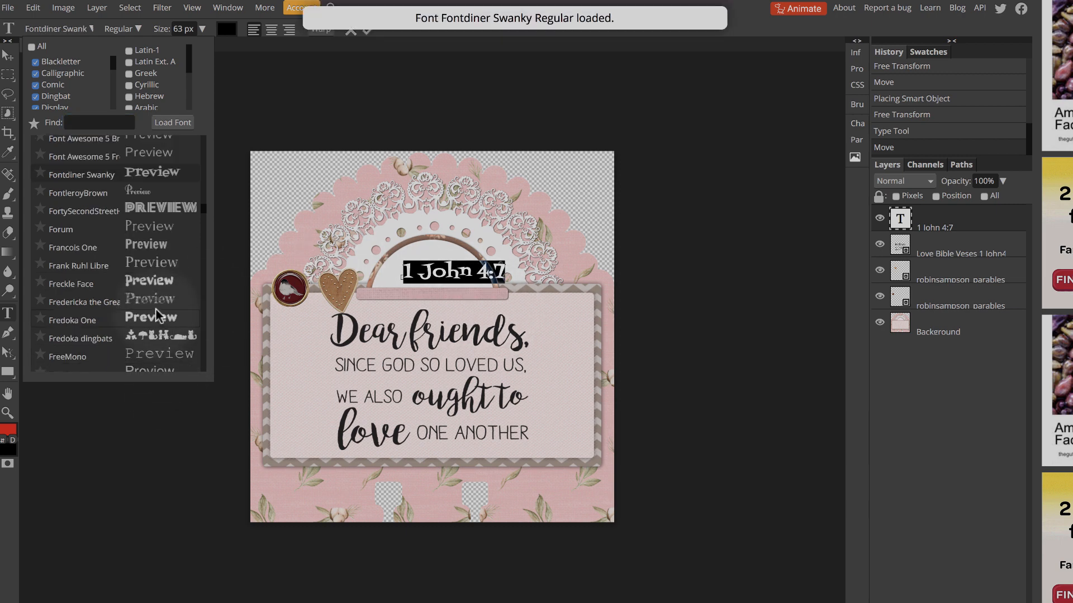
scroll(155, 309, "down", 7)
scroll(155, 308, "down", 3)
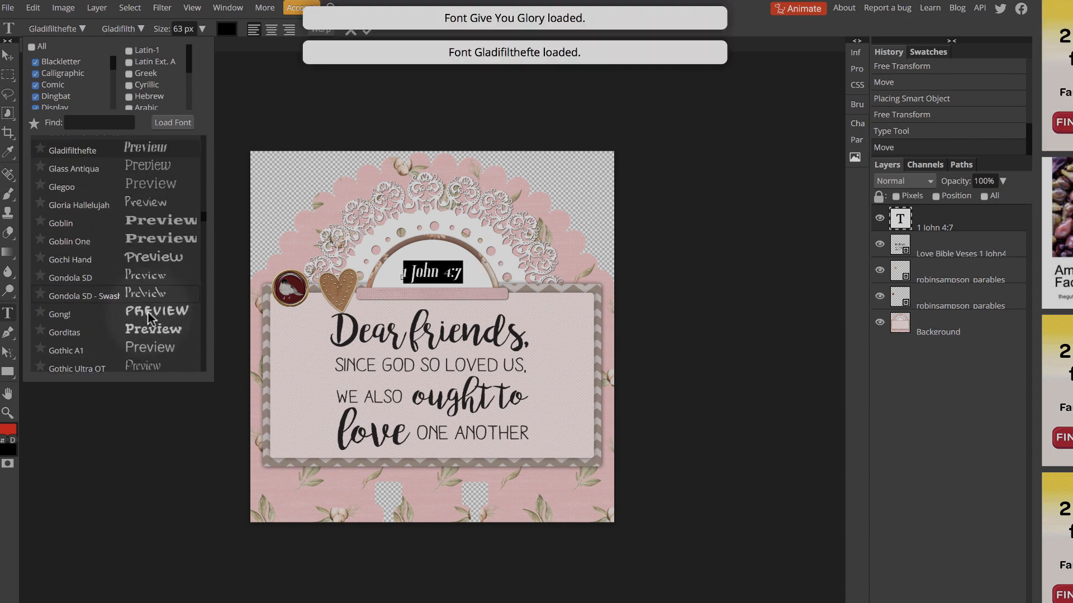
scroll(147, 310, "down", 5)
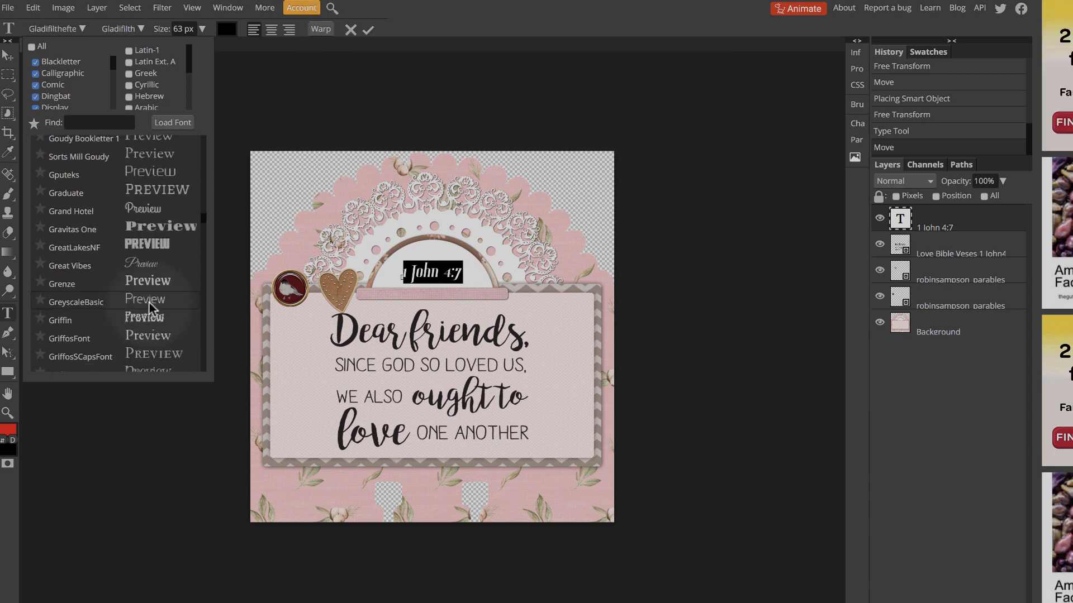
Set the "1 John 4:7" text to the GreyscaleBasic font and close the font selection
left_click(148, 301)
scroll(149, 302, "down", 3)
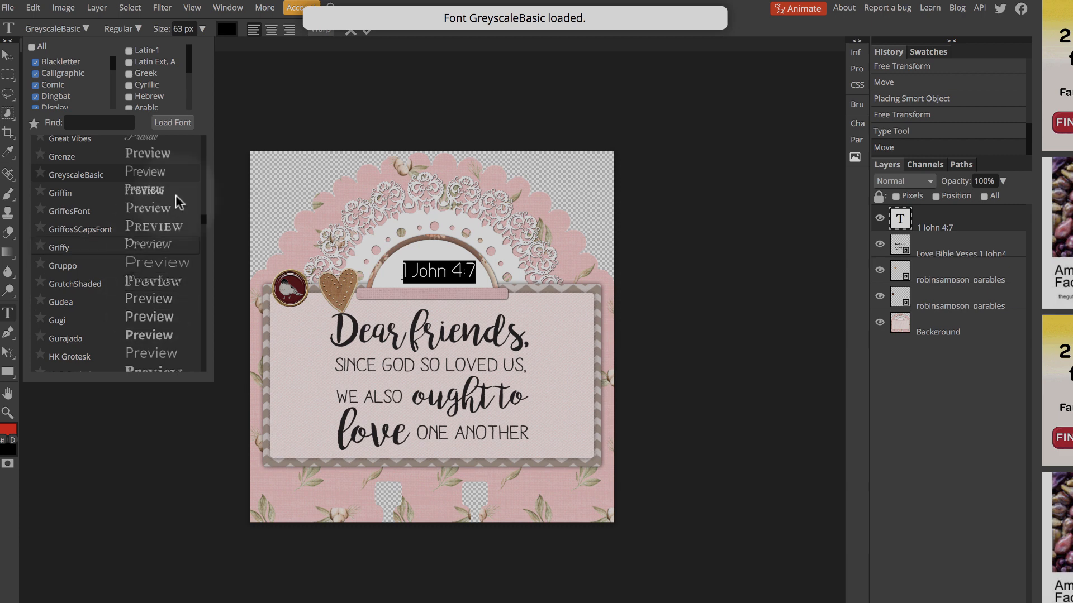
left_click(692, 250)
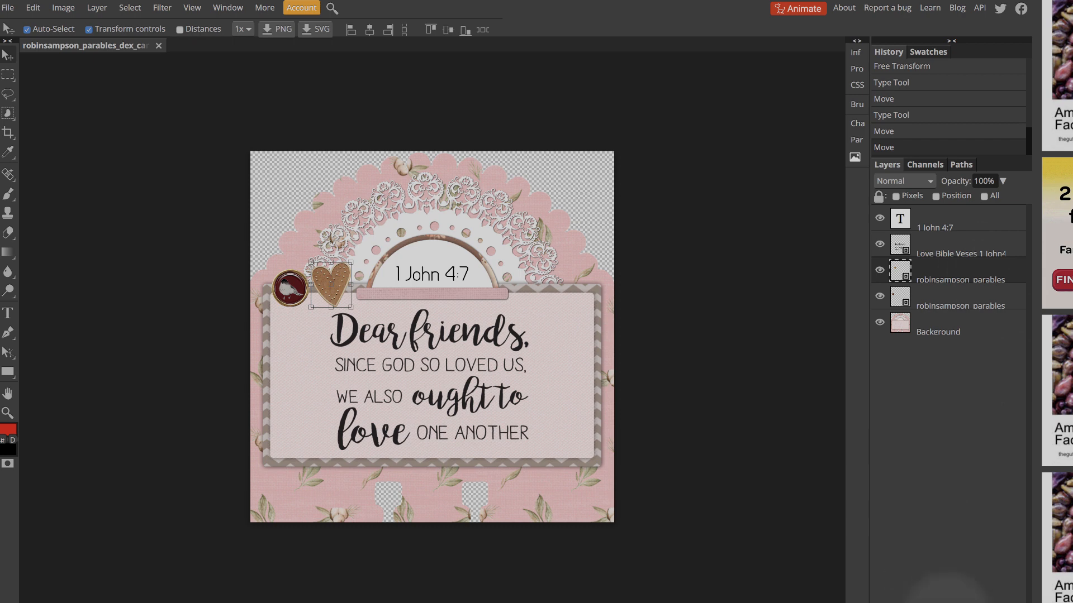
Add a drop shadow to the heart with a distance of 6 px
left_click(928, 598)
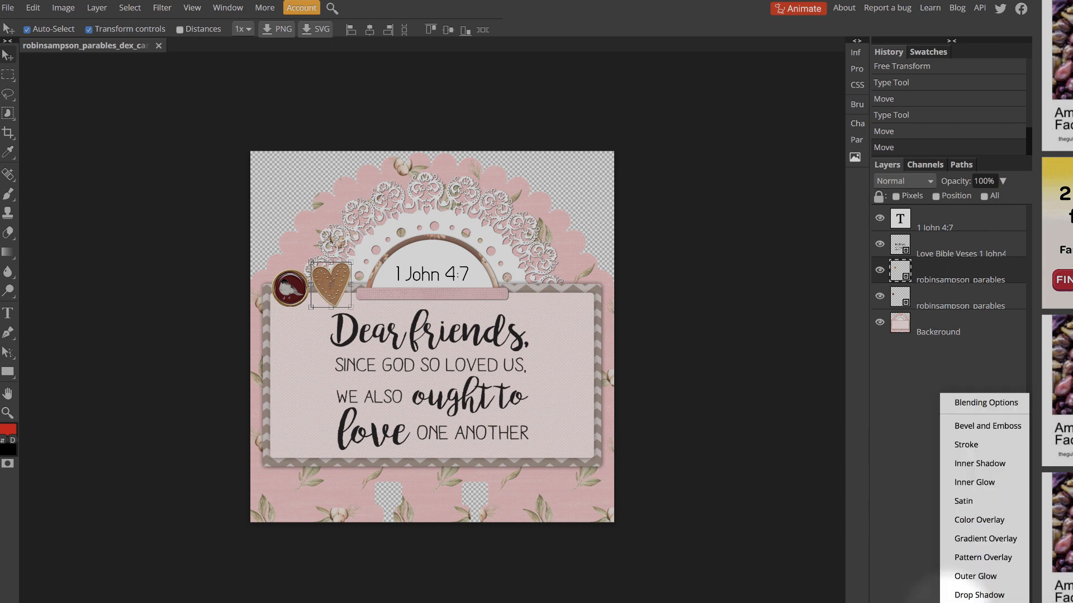
left_click(979, 595)
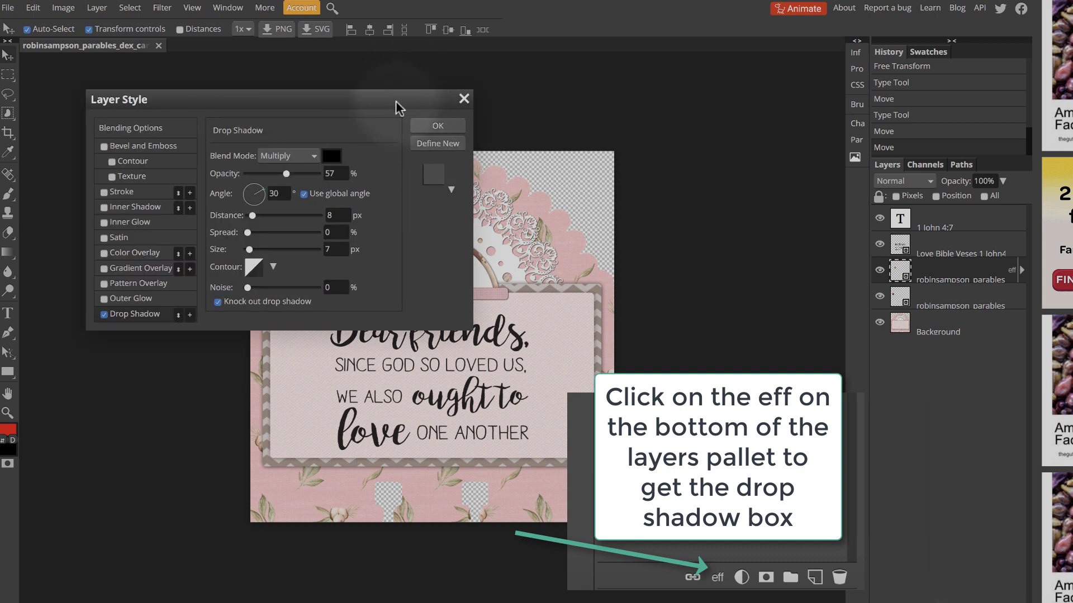
left_click_drag(397, 105, 902, 280)
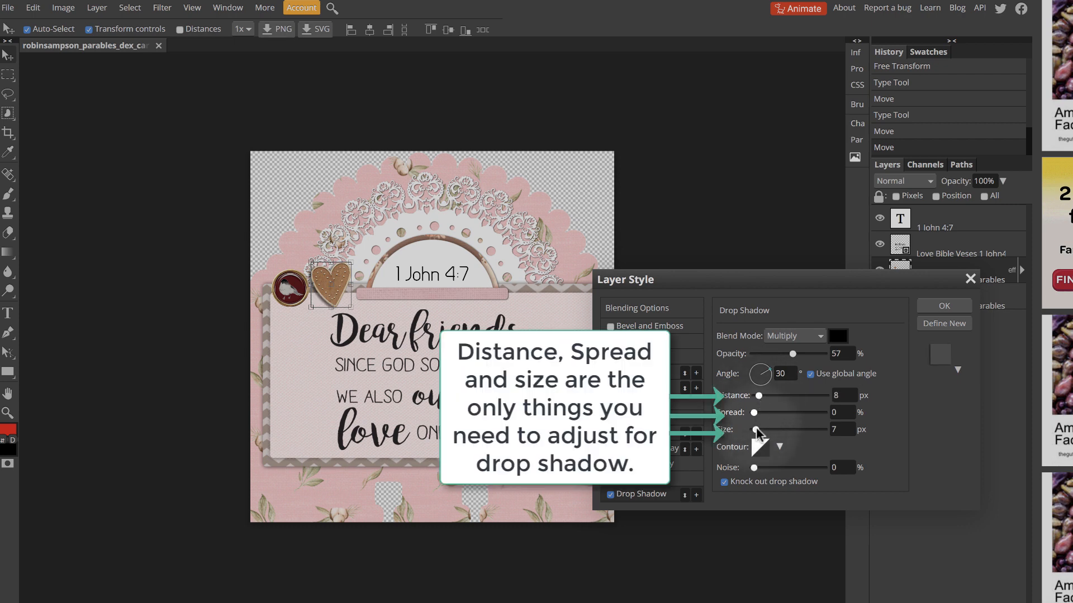
mouse_move(759, 395)
left_mouse_down()
mouse_move(829, 397)
mouse_move(761, 394)
left_mouse_up()
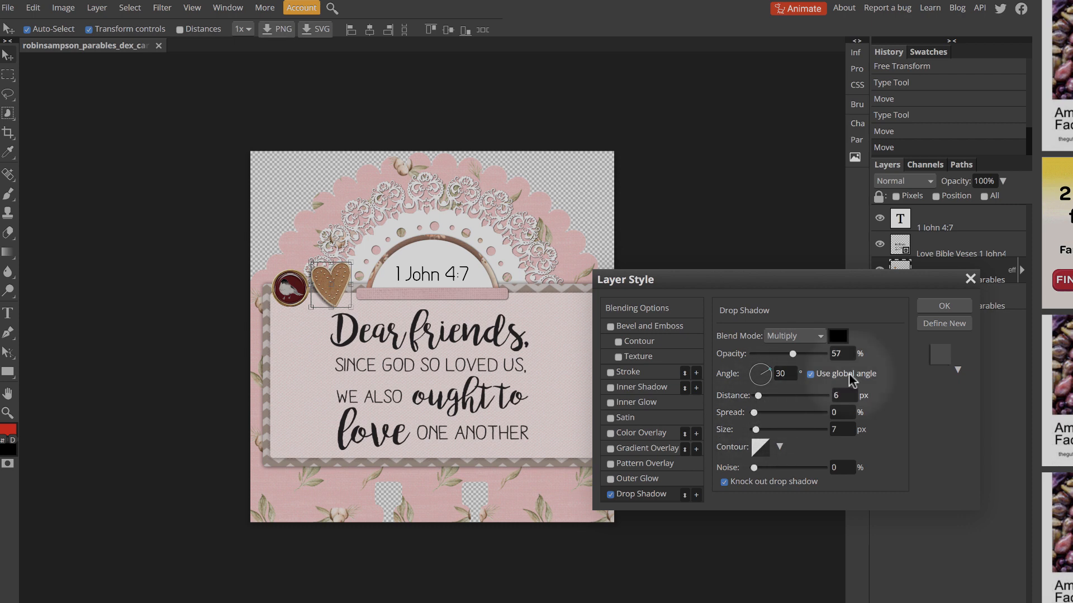
left_click(955, 305)
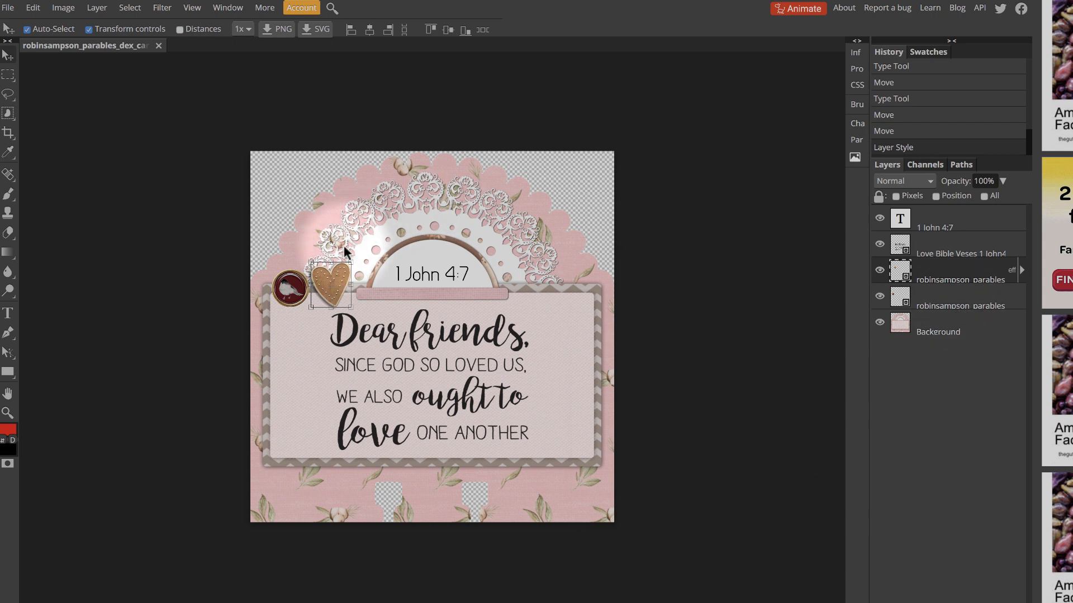
Give the bird brad a drop shadow and set its distance to 9 px
left_click(282, 298)
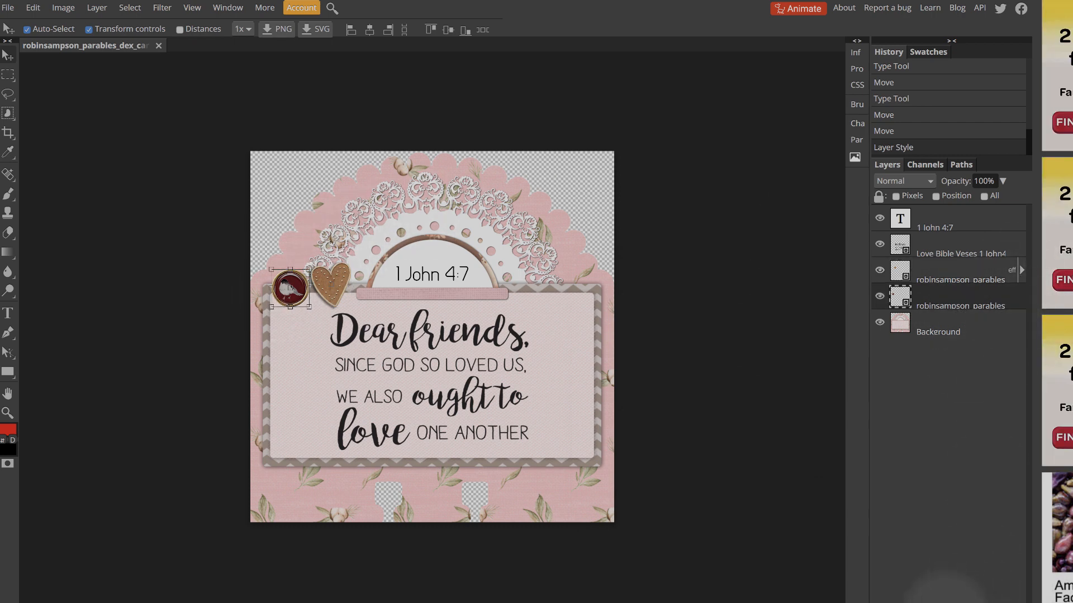
left_click(973, 598)
left_click(971, 591)
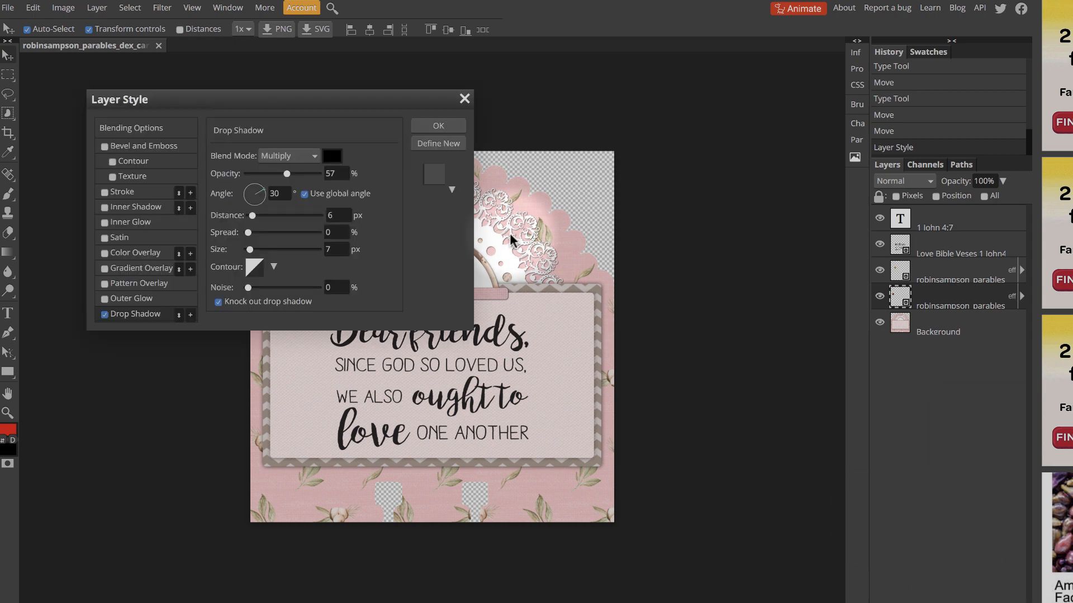
left_click_drag(445, 95, 1036, 264)
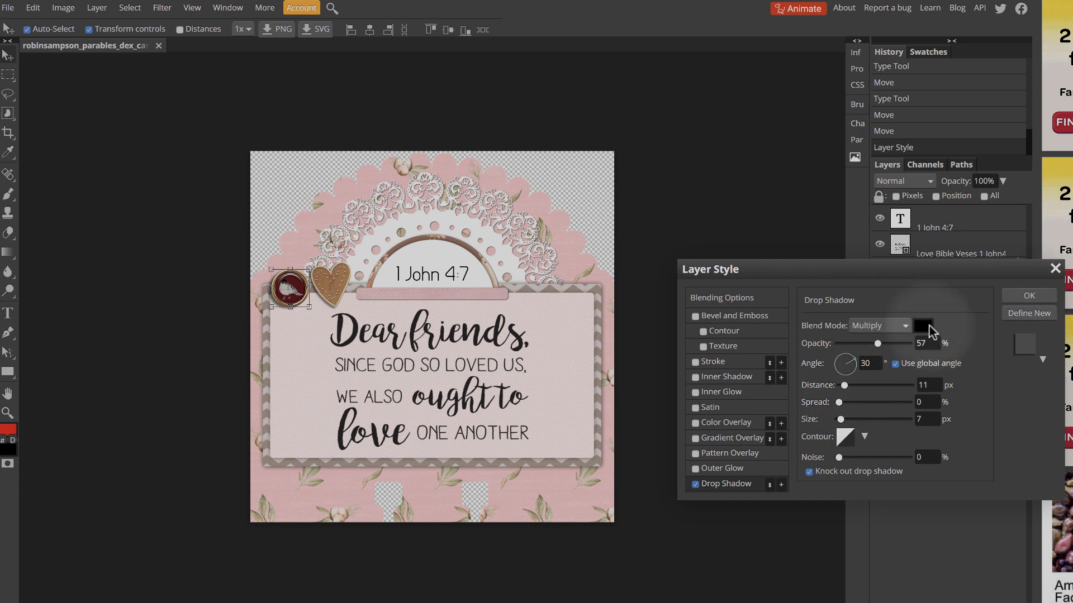
type("9")
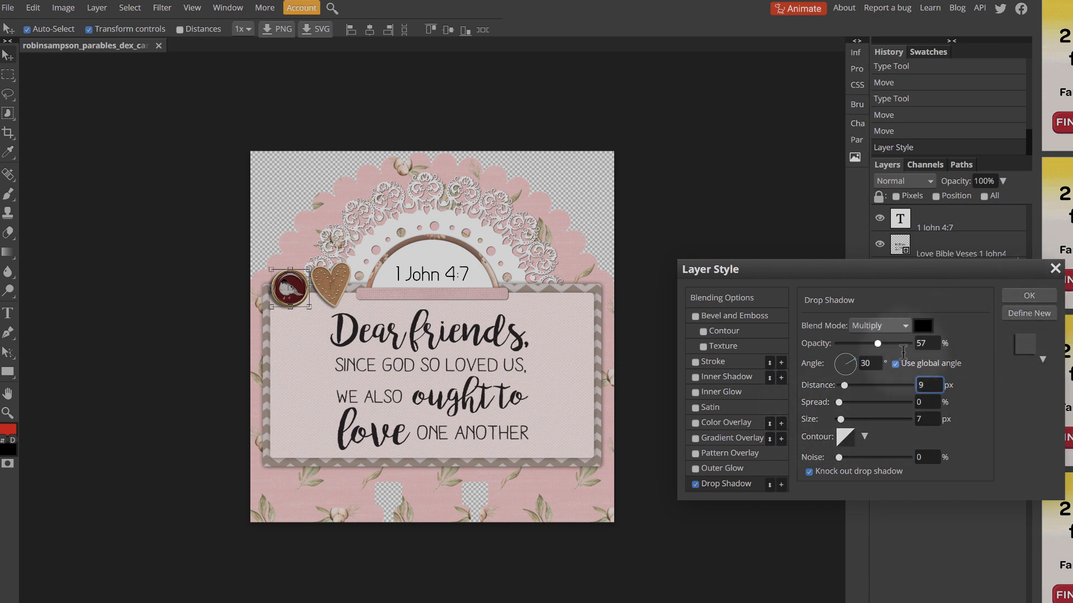
Try dark brown 584206 as the brad's drop shadow colour and discard the choice
left_click(922, 327)
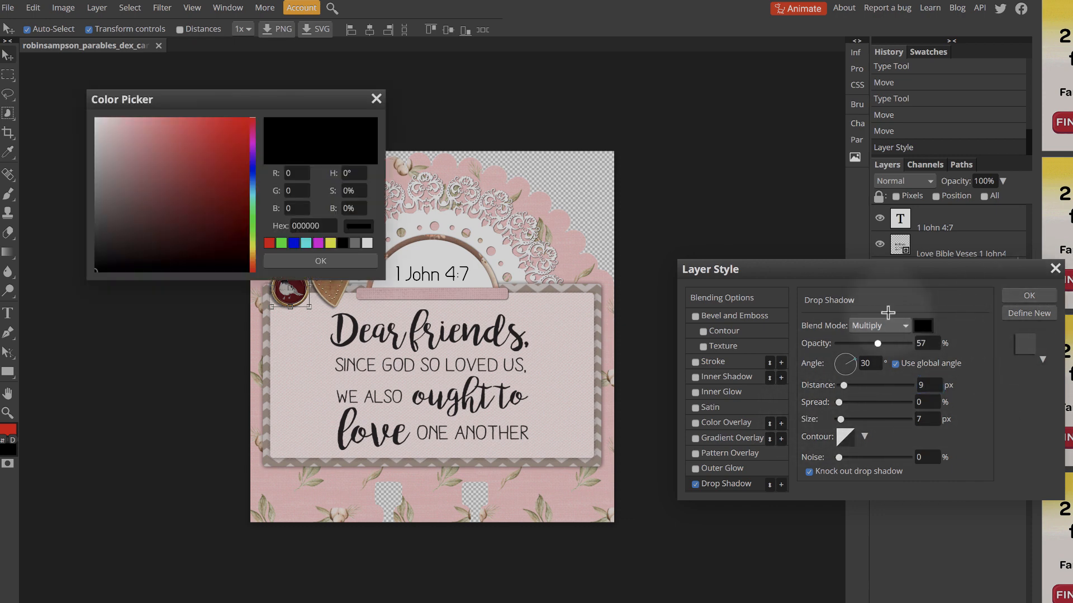
left_click(251, 255)
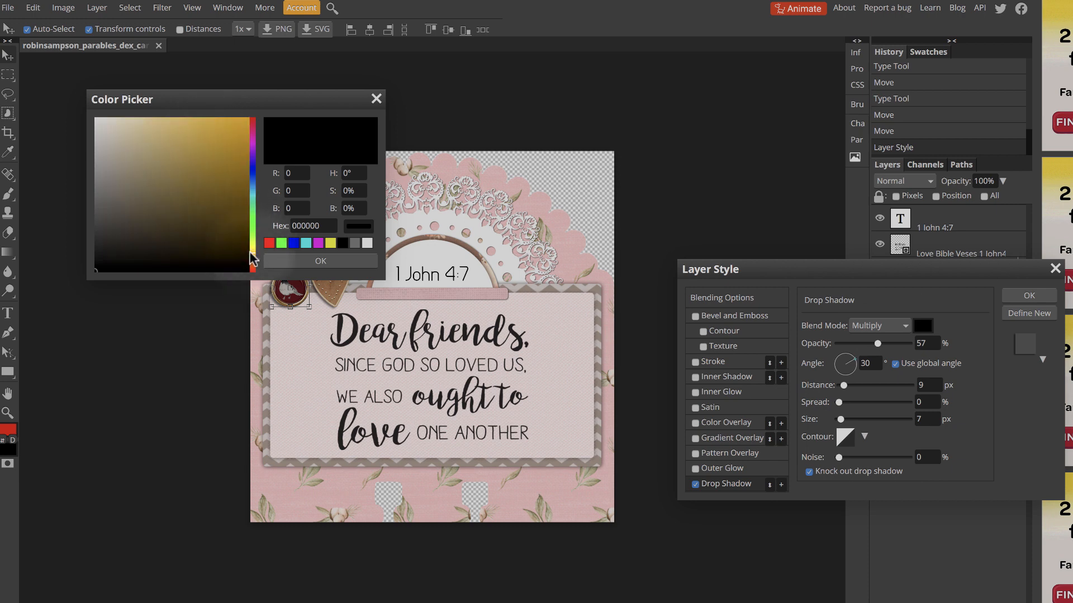
left_click(238, 218)
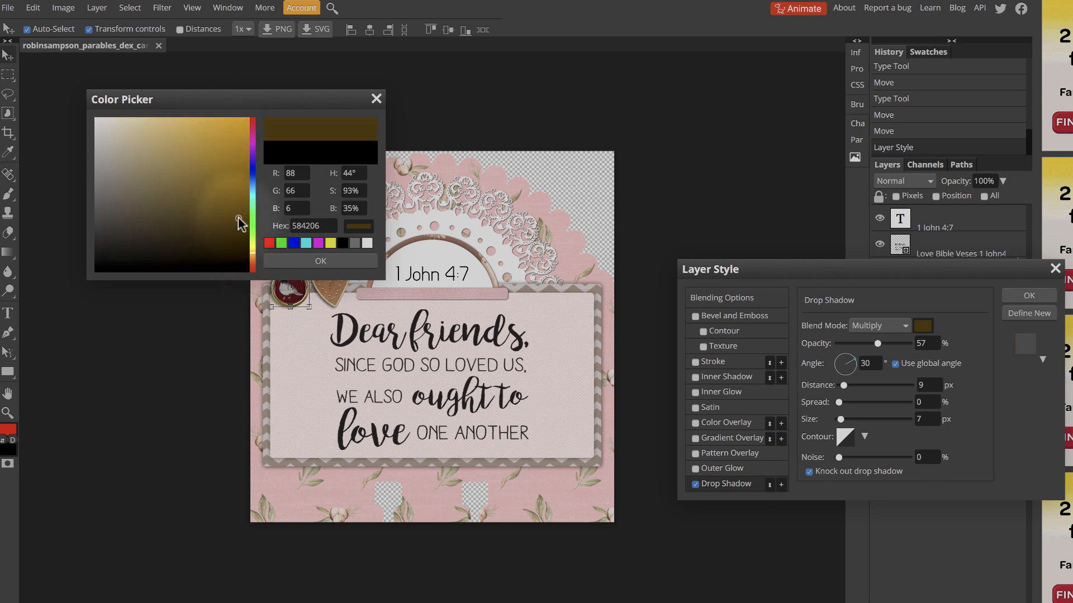
left_click(376, 99)
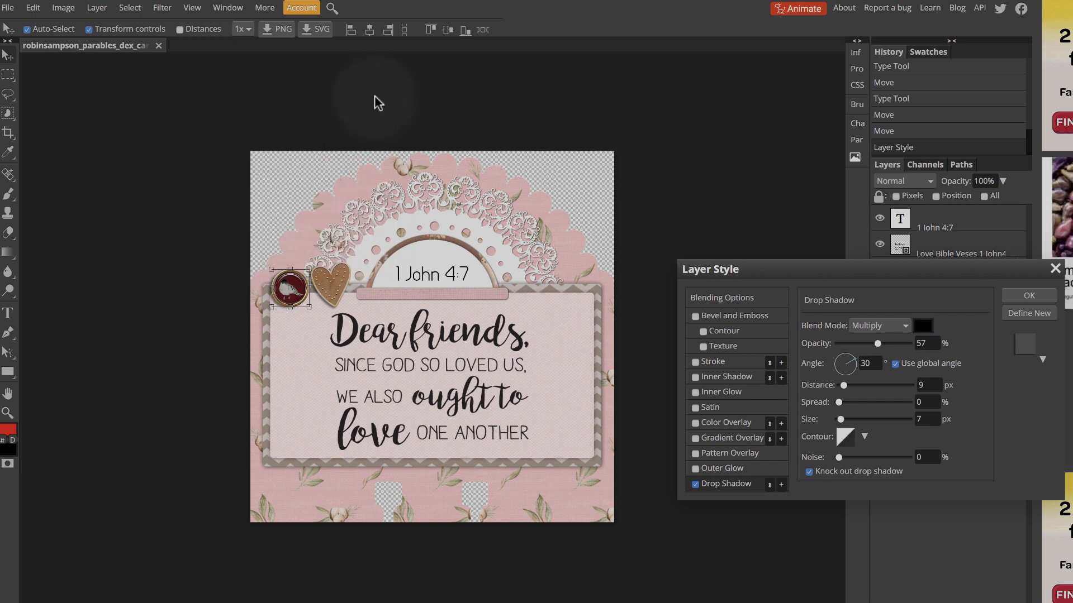
Apply the drop shadow settings to the bird brad
left_click(1029, 296)
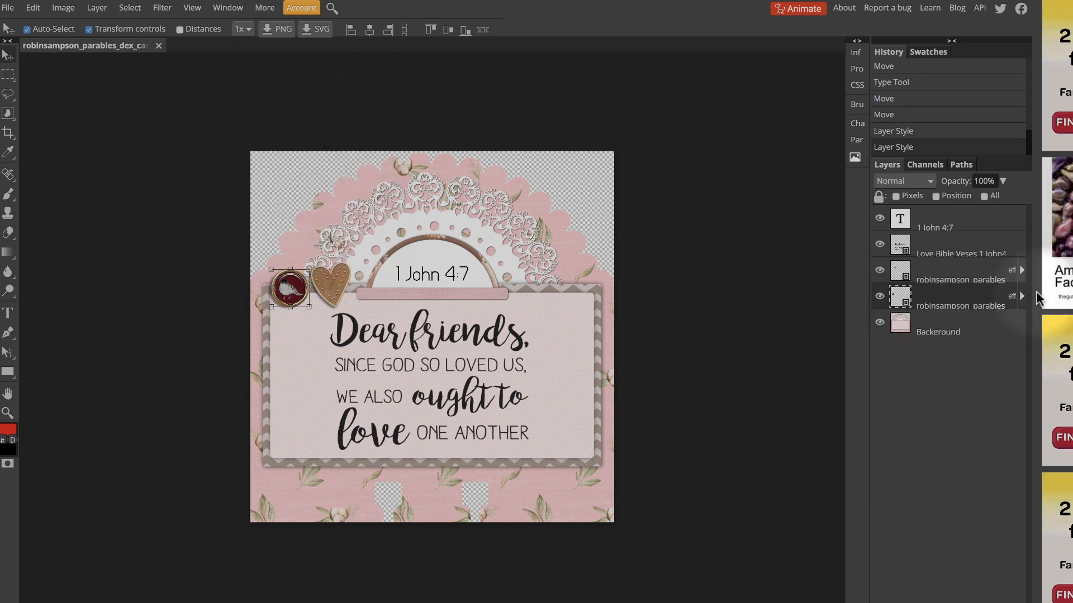
Nudge the heart slightly toward the bird brad and shift the verse word art slightly to the left on the card
left_click(569, 130)
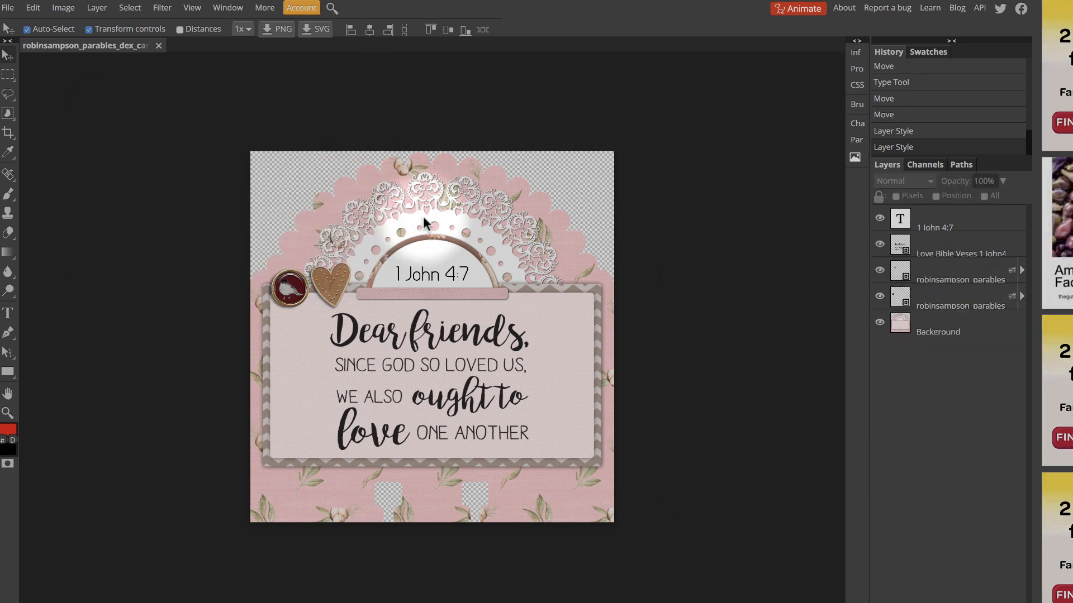
left_click_drag(331, 282, 328, 279)
left_click(695, 374)
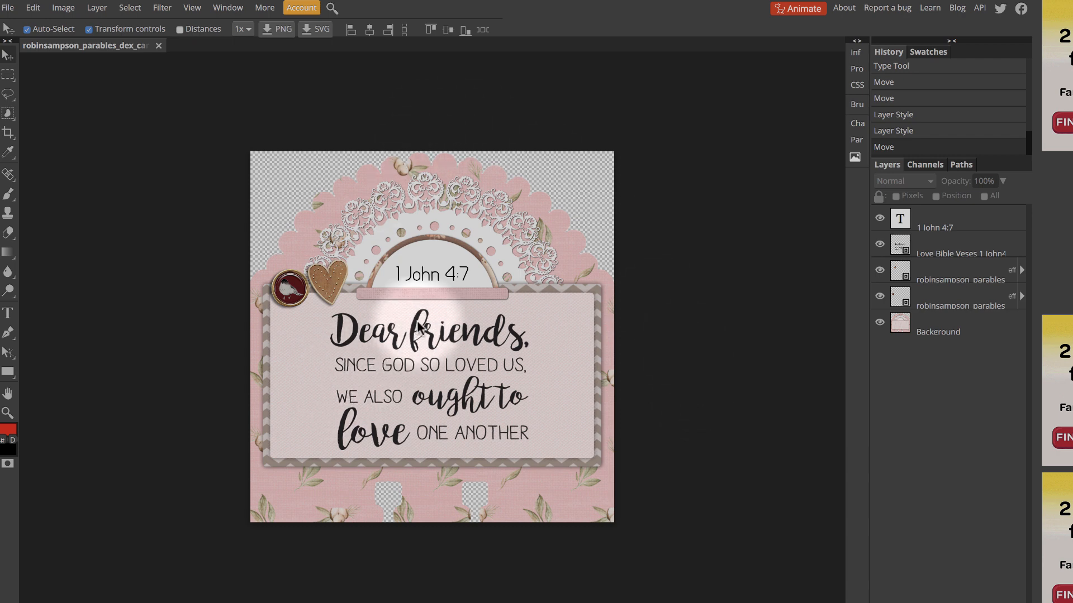
left_click_drag(416, 327, 411, 327)
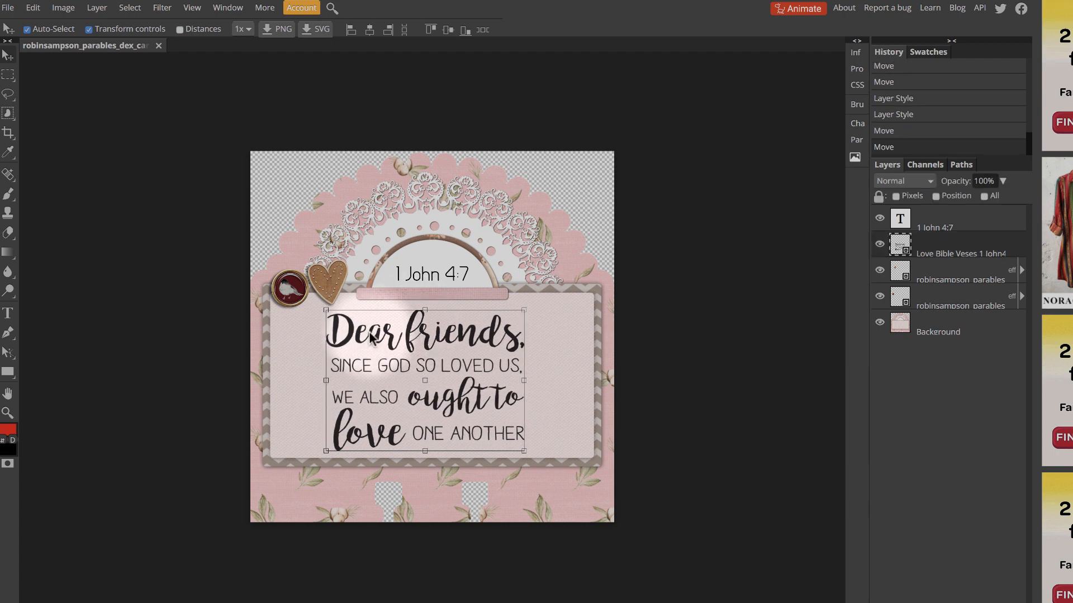
left_click(106, 276)
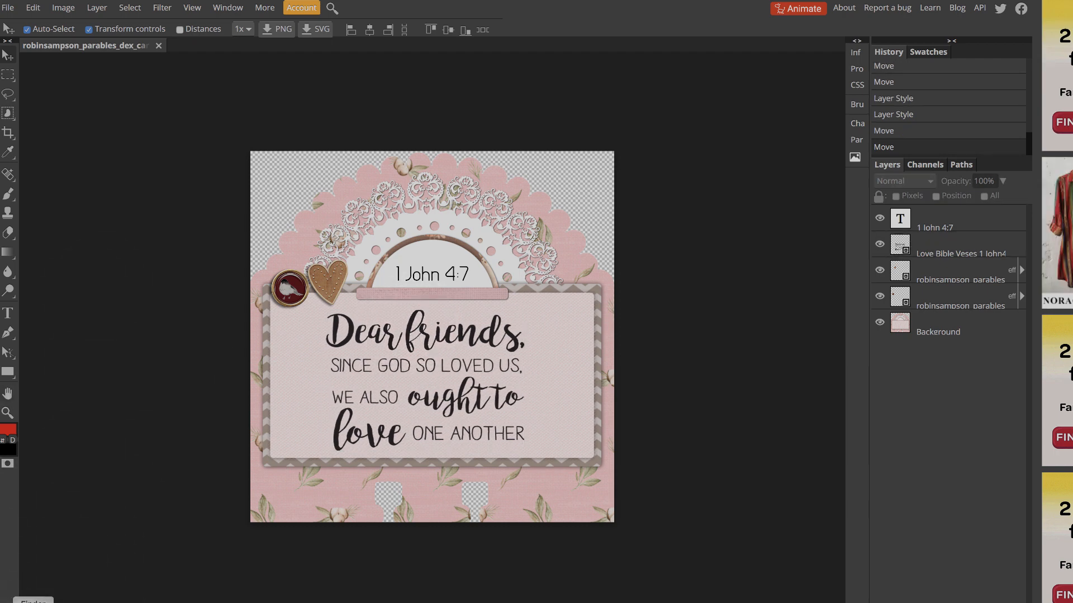
Switch to Finder and place the single-stem flower PNG from the Desktop's Dex Tutorial folder onto the card
left_click(34, 602)
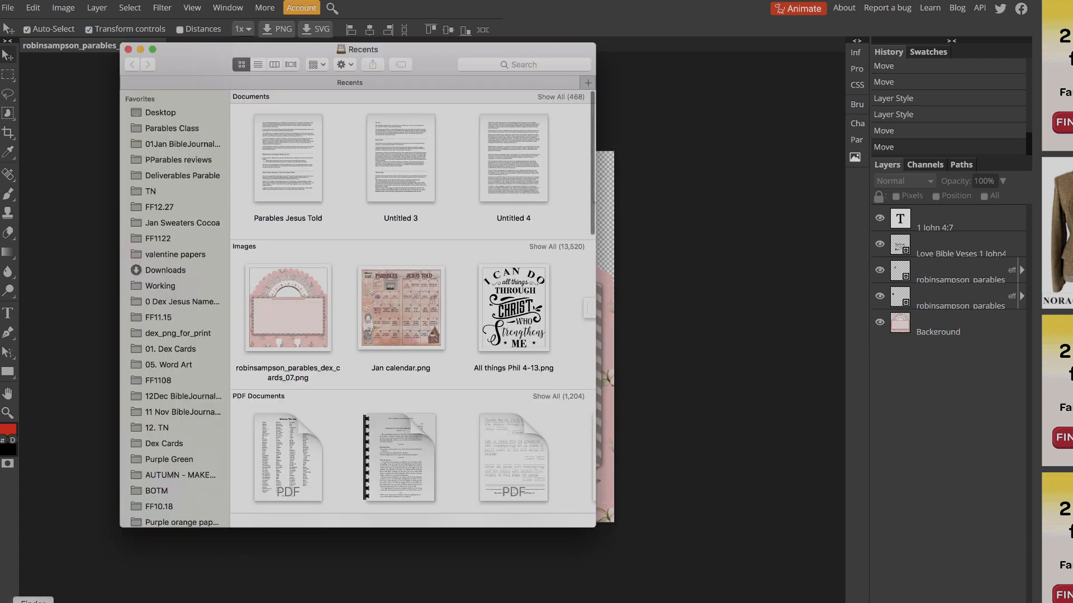
left_click(162, 112)
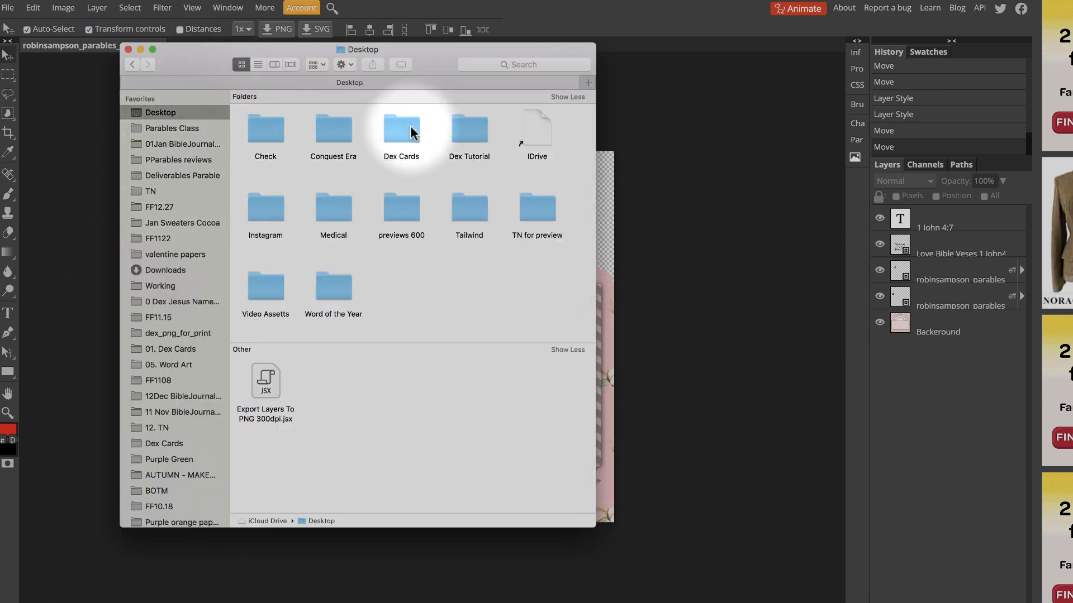
double_click(463, 124)
left_click_drag(455, 64, 822, 227)
left_click_drag(676, 293, 302, 338)
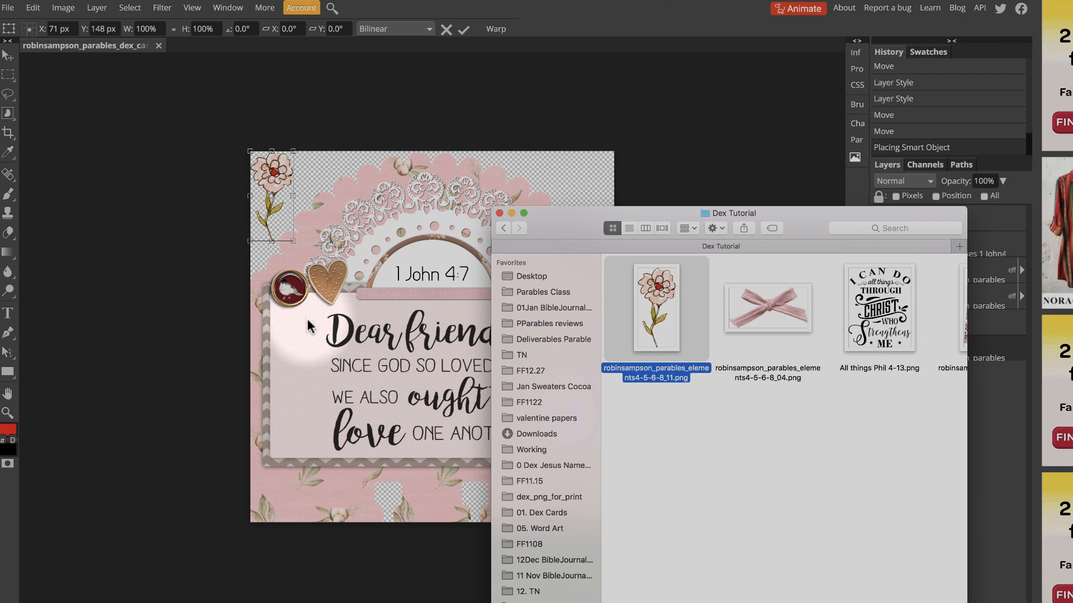
left_click(279, 180)
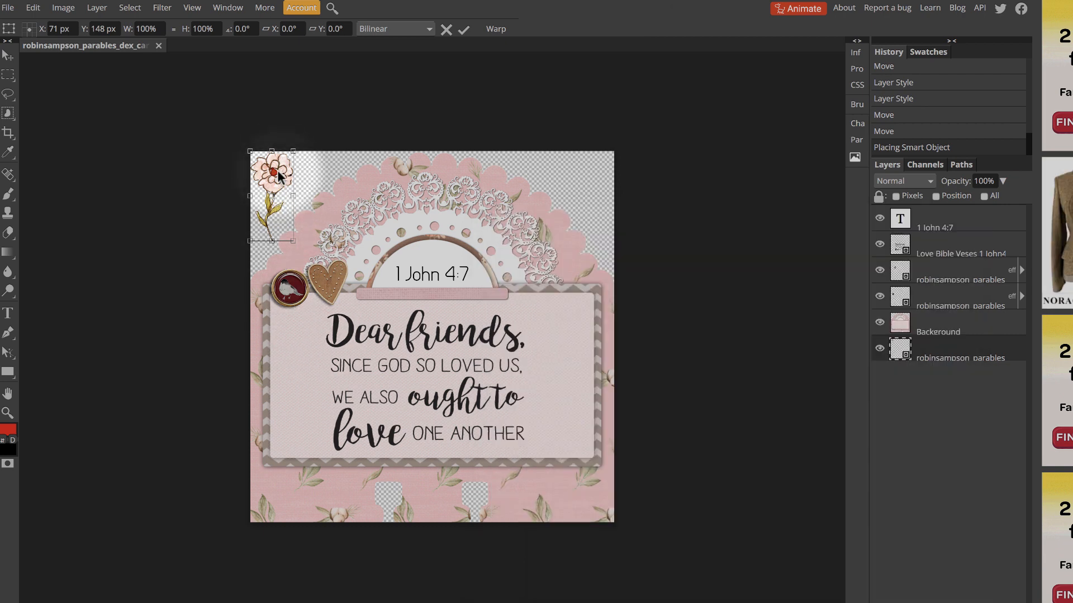
Position the flower left of the verse's lower lines and move its layer to the top of the layer stack
left_click_drag(279, 178, 302, 388)
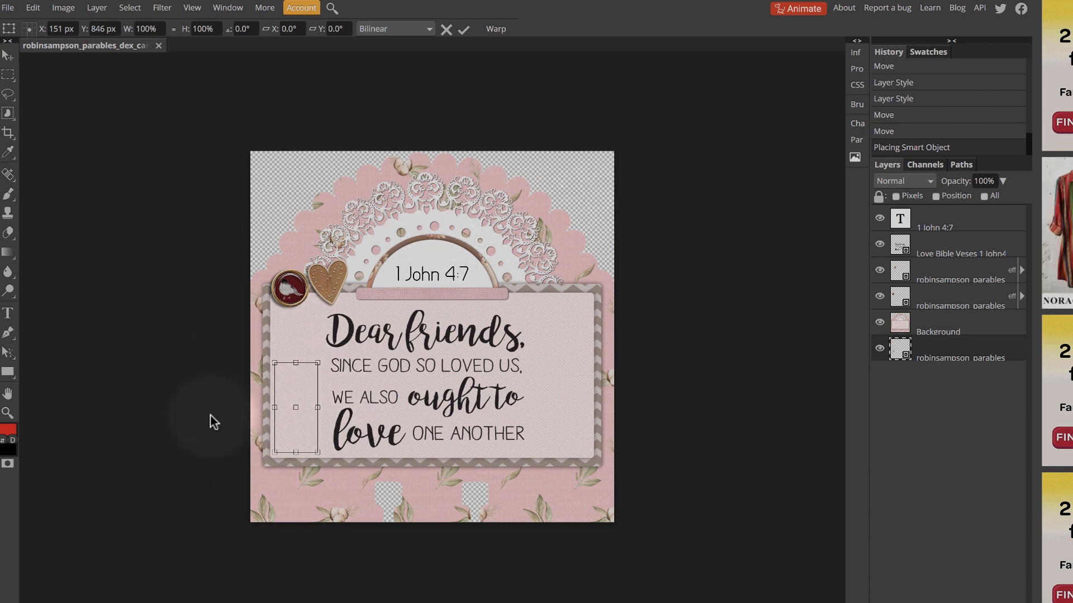
key("Return")
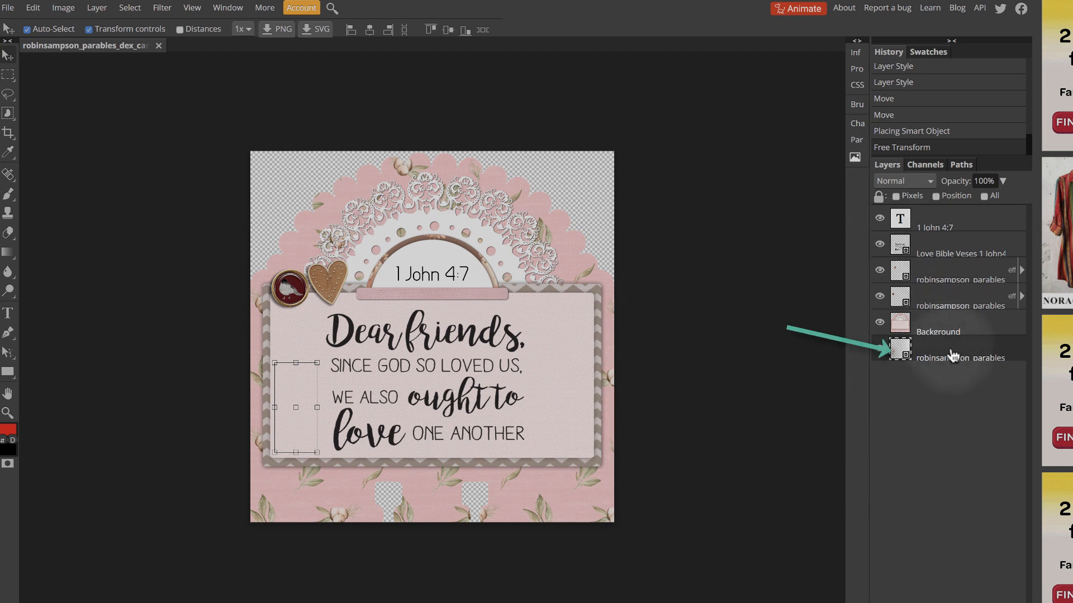
left_click_drag(951, 356, 948, 224)
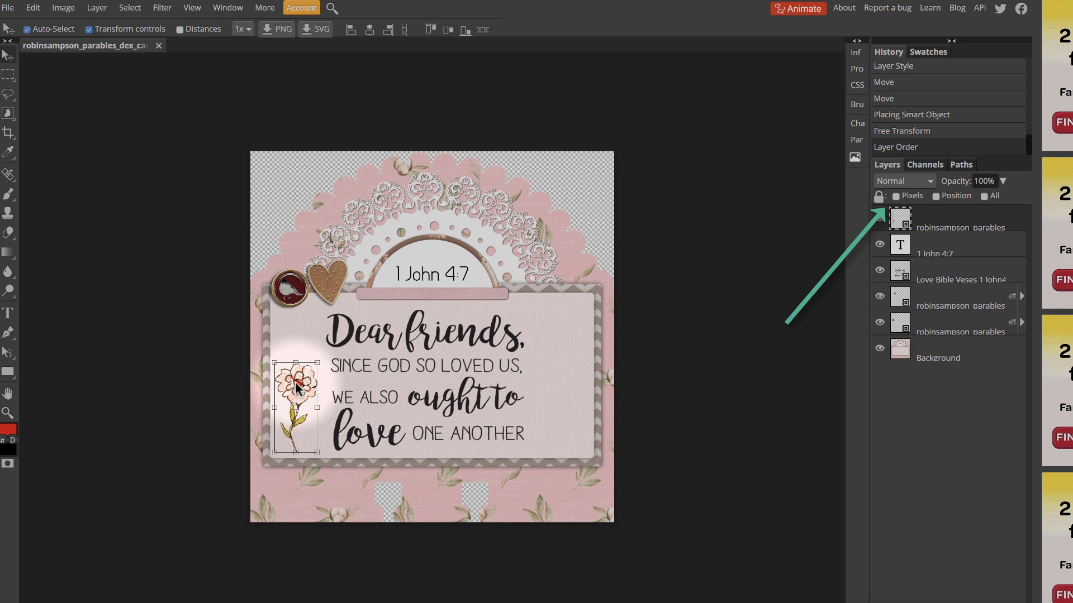
left_click_drag(295, 382, 295, 390)
Move the verse word art closer to the flower and scale it down to 104% width and 95% height
left_click(359, 336)
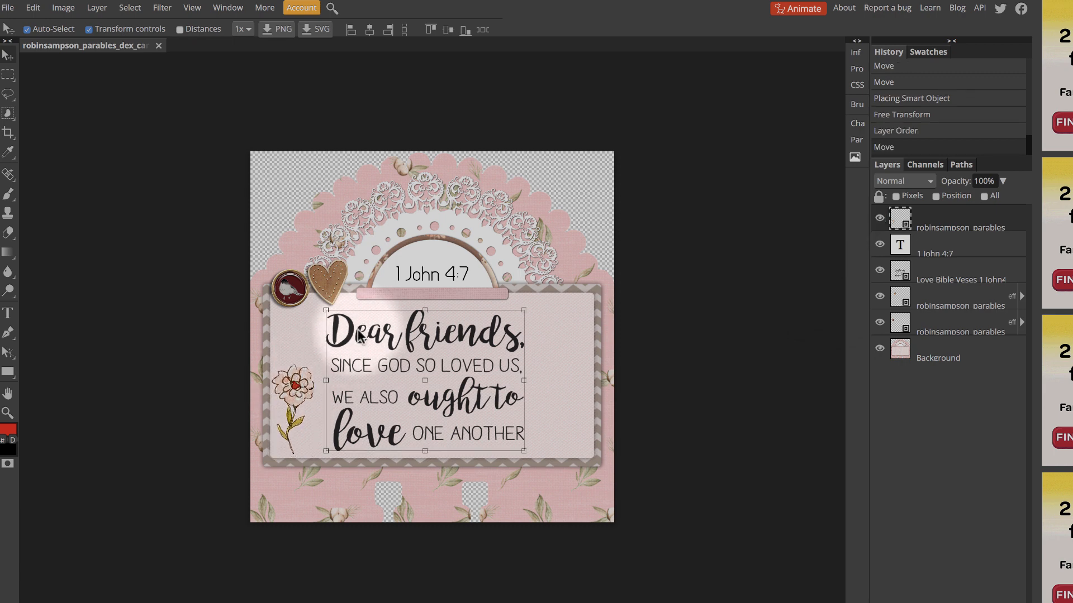
left_click_drag(360, 335, 348, 333)
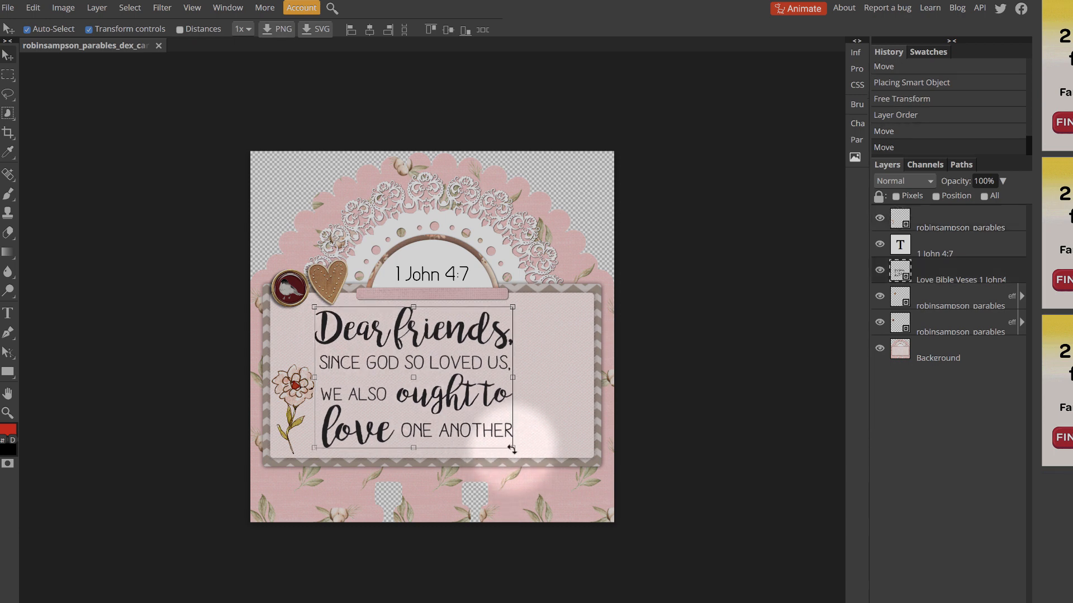
left_click_drag(512, 448, 476, 418)
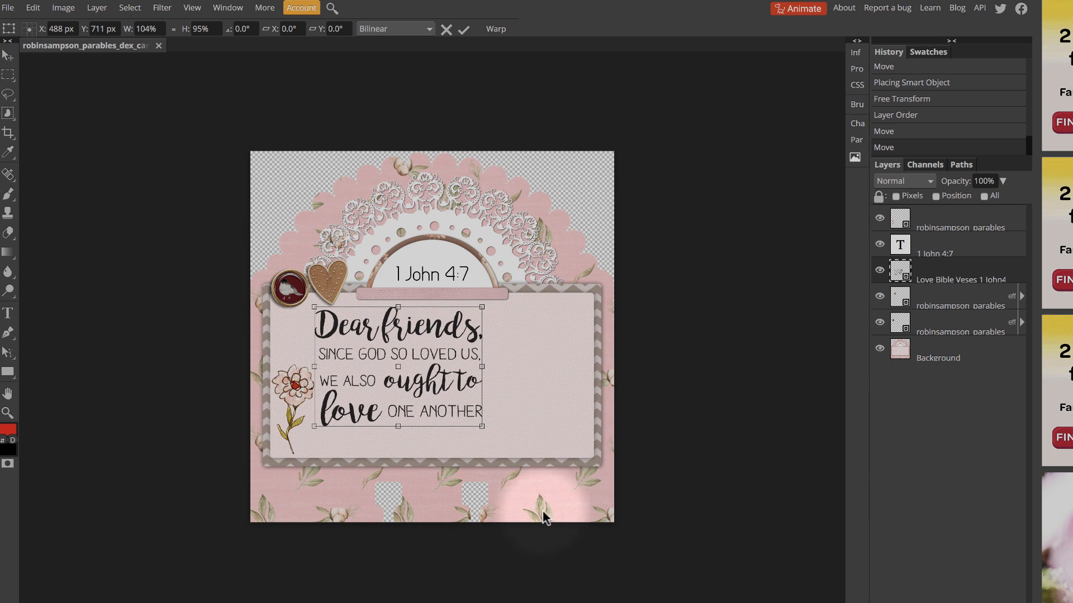
left_click_drag(441, 416, 440, 426)
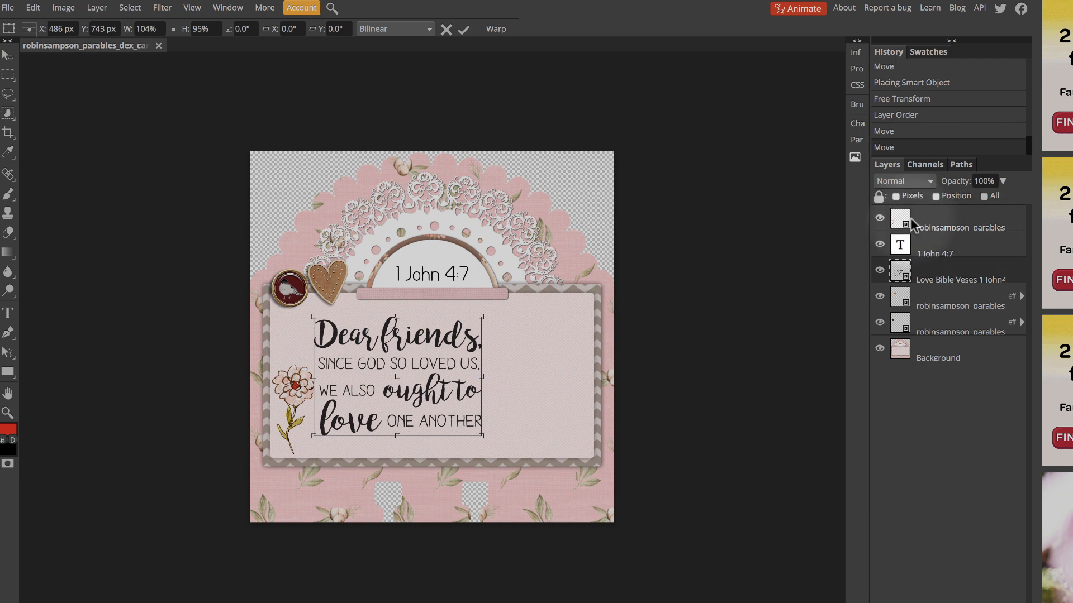
Switch to Finder and place the burgundy tag PNG from the Dex Tutorial folder onto the card
left_click(33, 602)
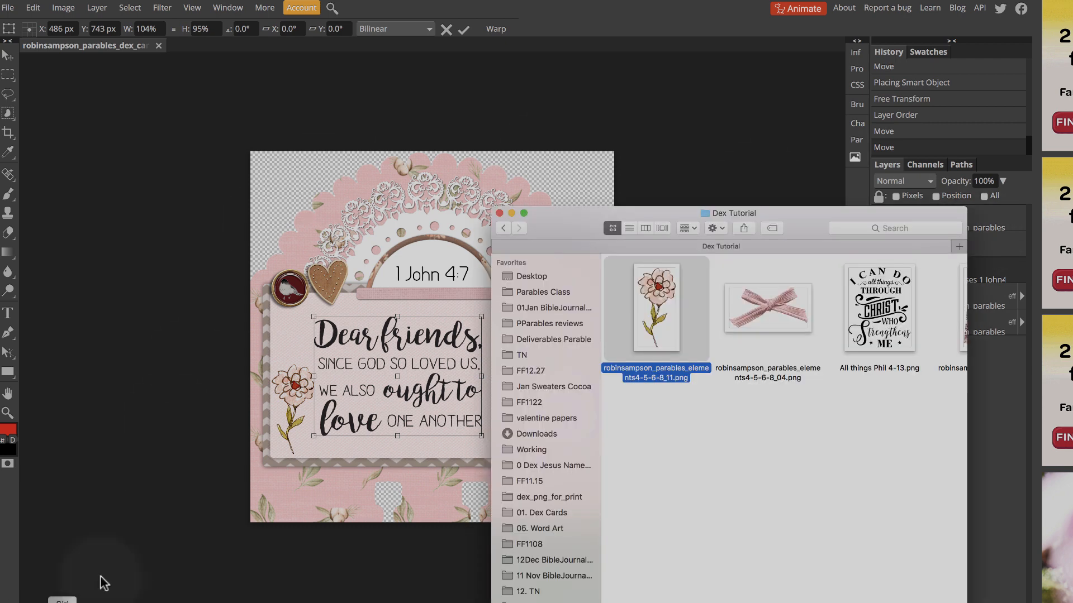
scroll(844, 422, "right", 3)
left_click_drag(899, 302, 363, 285)
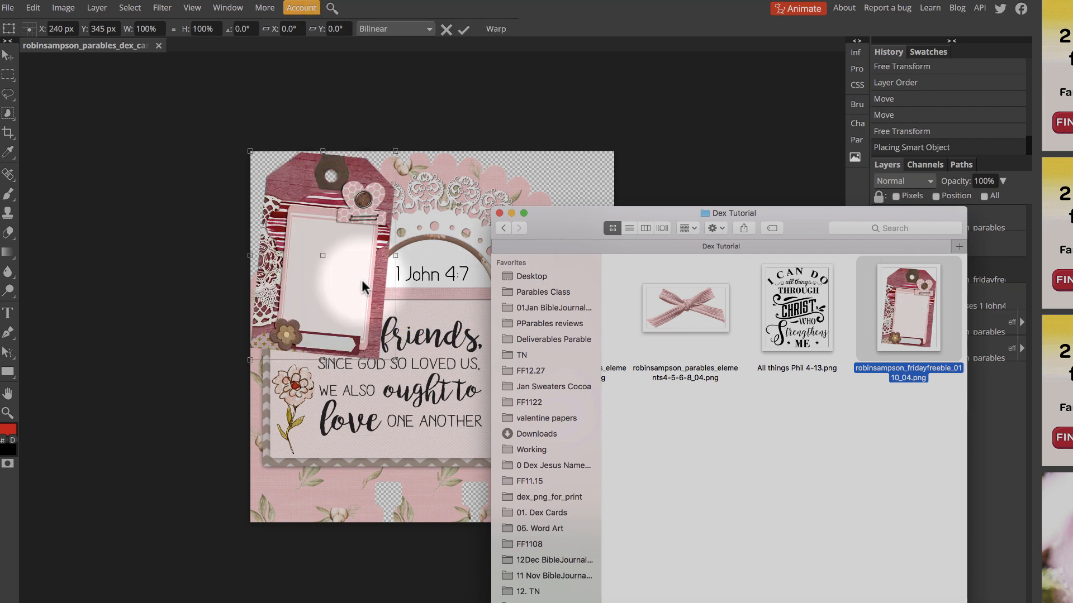
left_click(360, 280)
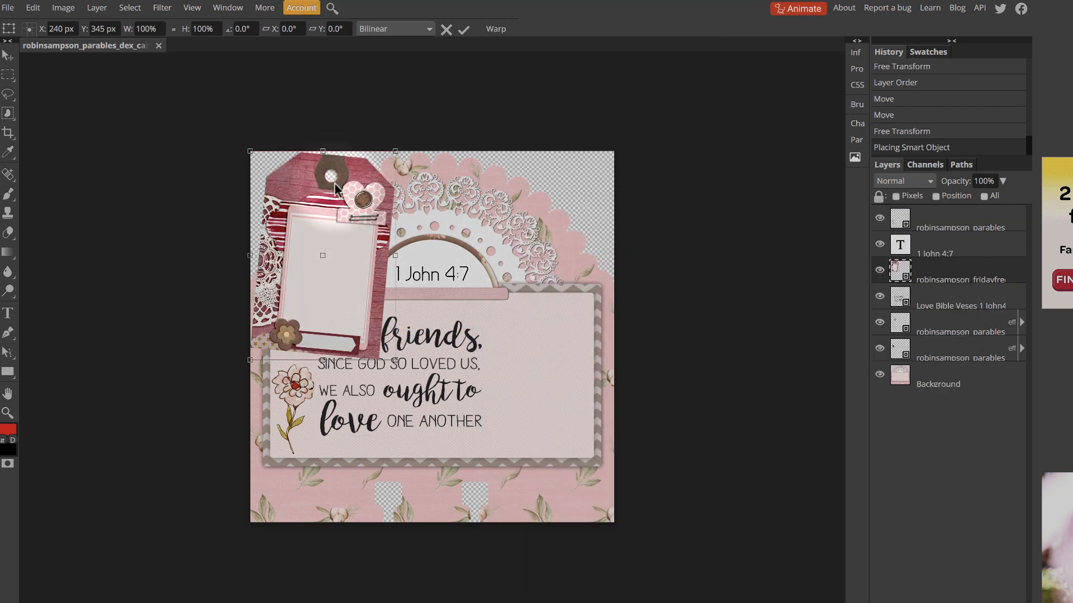
Move the tag over the right half of the verse panel and straighten it with a -4.6° rotation
left_click_drag(339, 180, 513, 317)
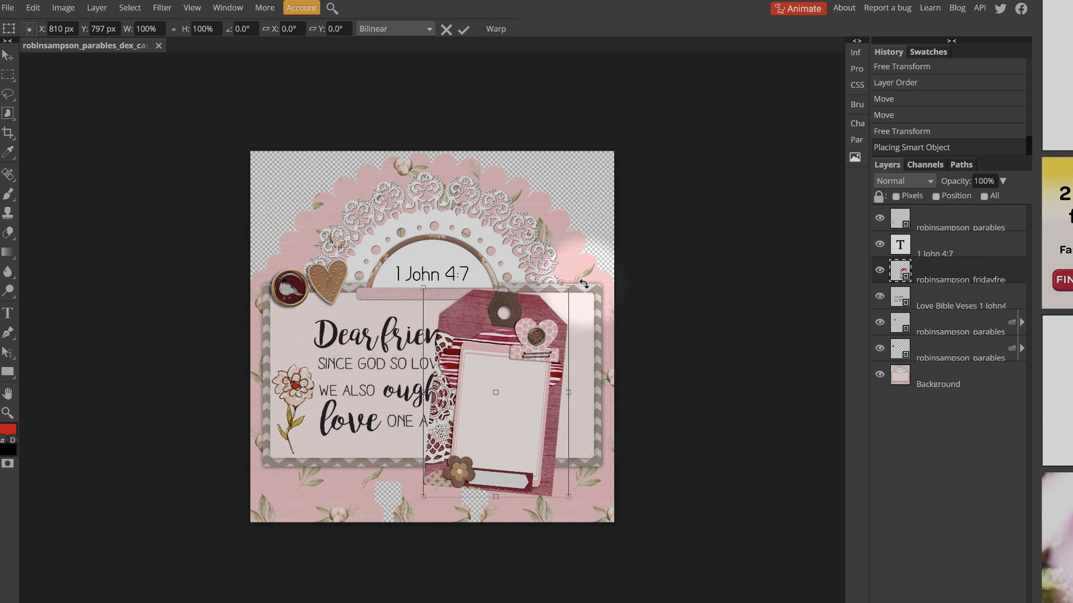
left_click_drag(584, 285, 572, 275)
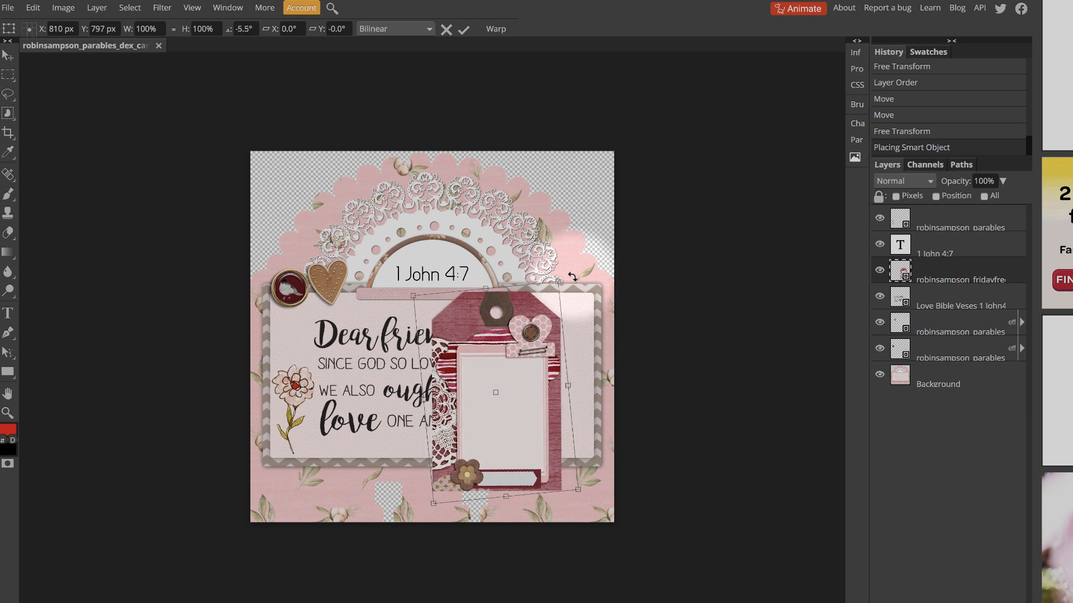
key("Return")
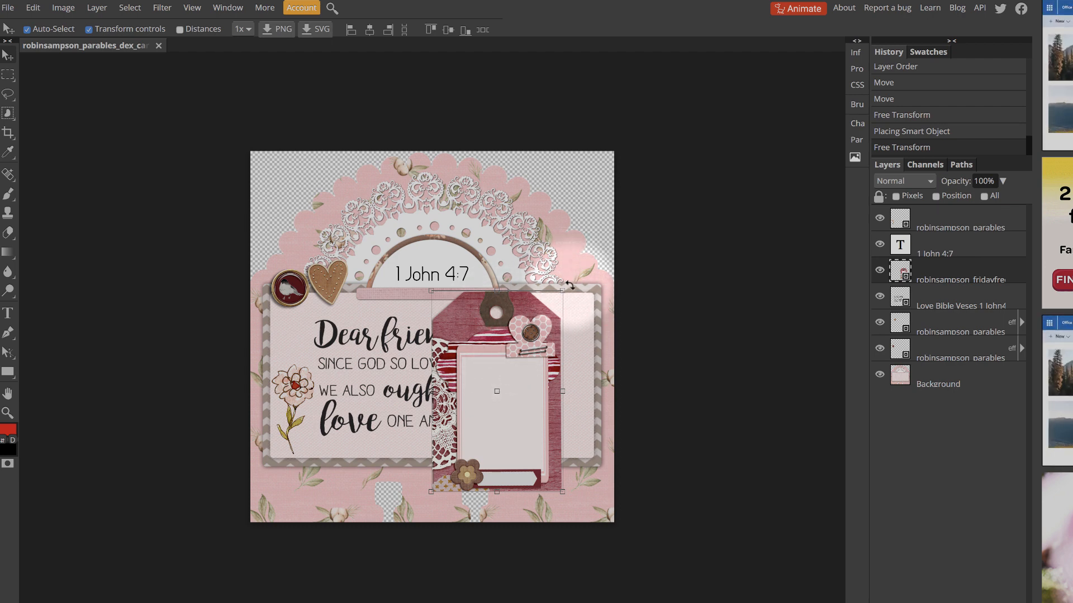
left_click_drag(569, 285, 520, 339)
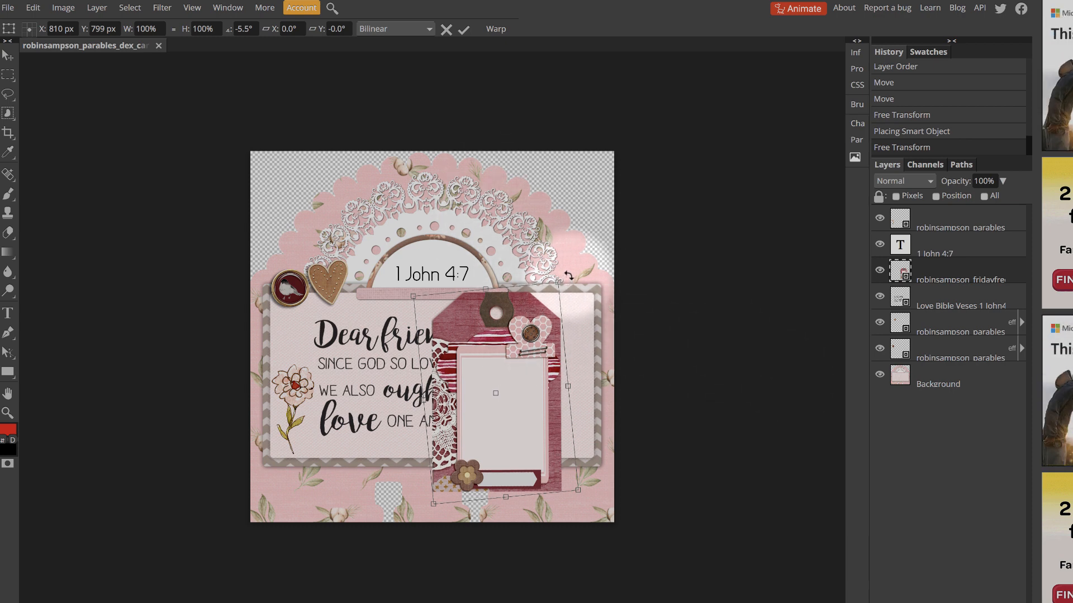
mouse_move(568, 275)
left_mouse_down()
mouse_move(538, 263)
mouse_move(567, 292)
mouse_move(572, 281)
left_mouse_up()
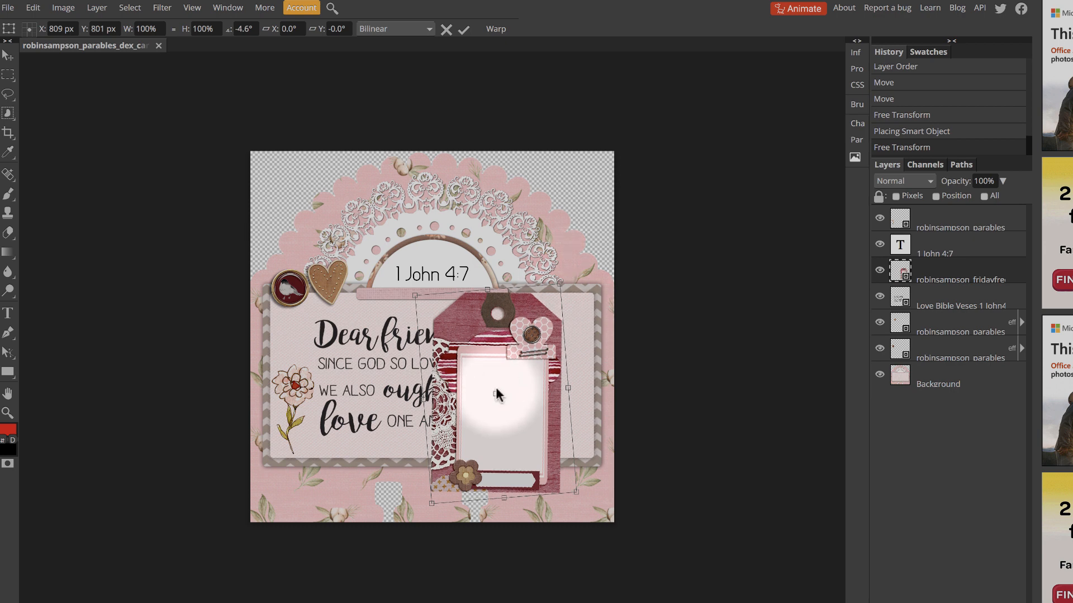
key("Return")
Scale the tag to 86% and position it at the right end of the verse panel, clear of the word art
left_click_drag(497, 392, 538, 366)
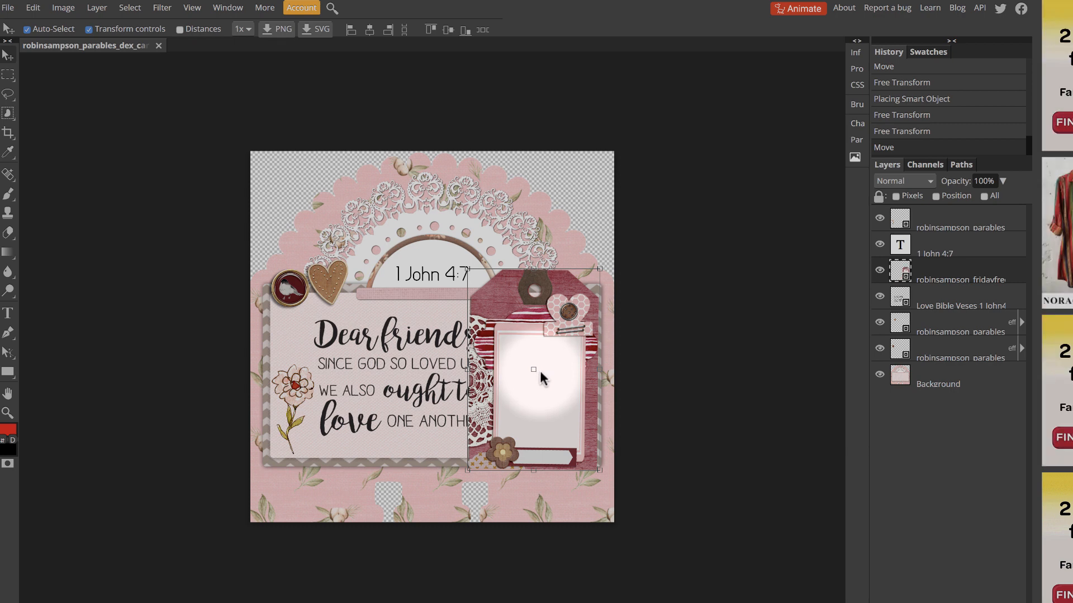
key("ctrl+t")
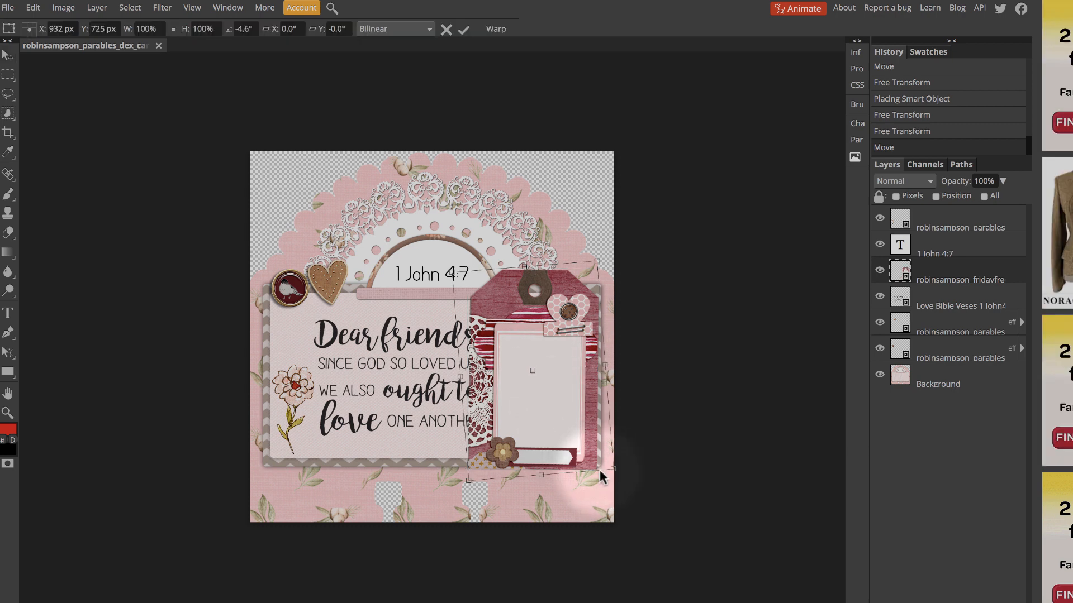
left_click_drag(612, 470, 574, 419)
mouse_move(536, 385)
left_mouse_down()
mouse_move(550, 390)
mouse_move(545, 375)
left_mouse_up()
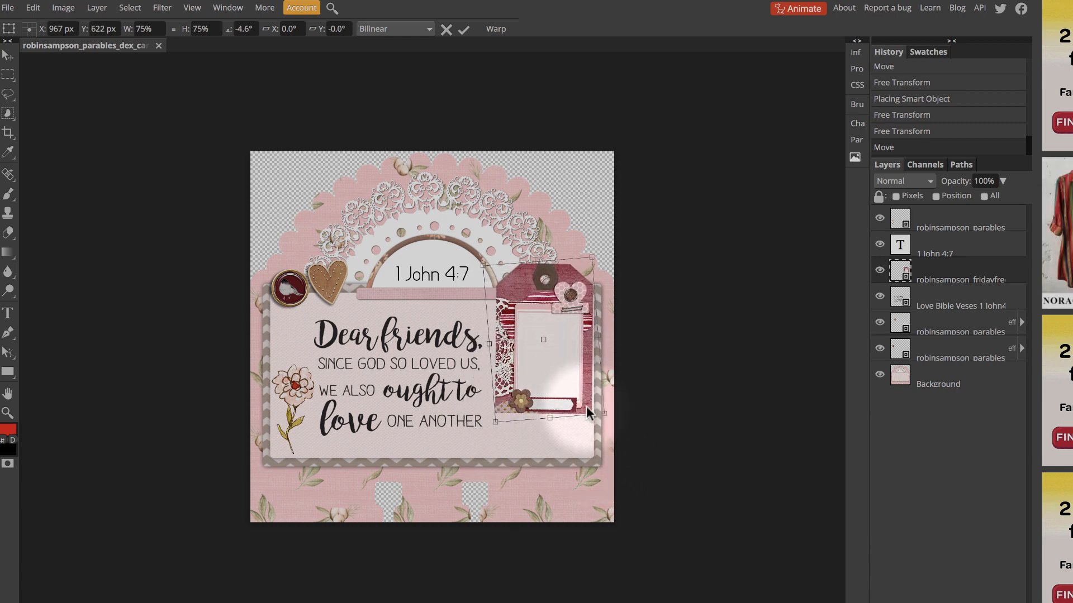
left_click_drag(604, 415, 624, 460)
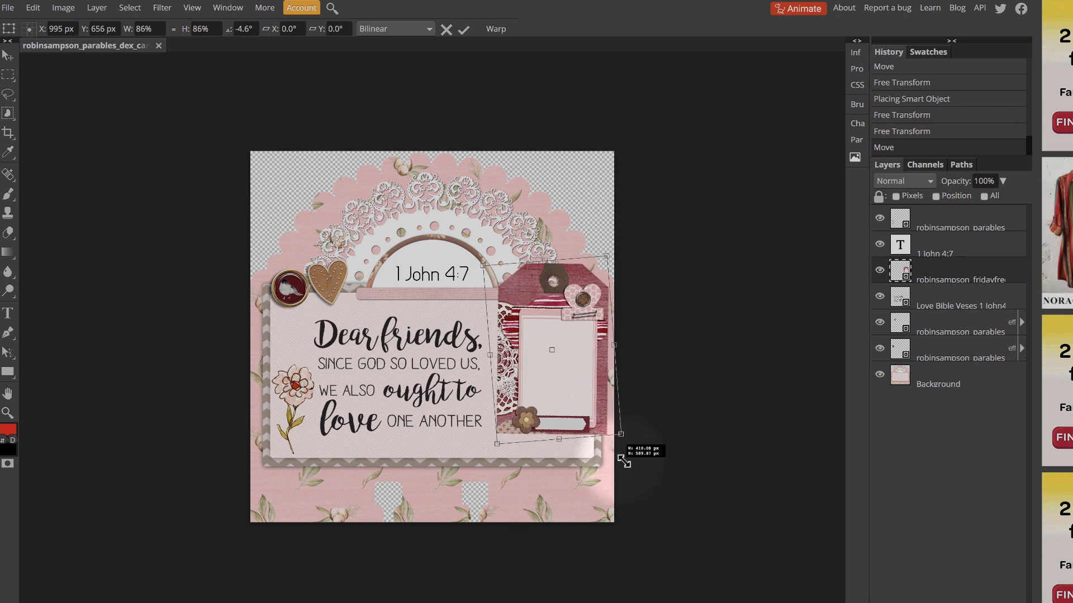
left_click_drag(573, 371, 559, 361)
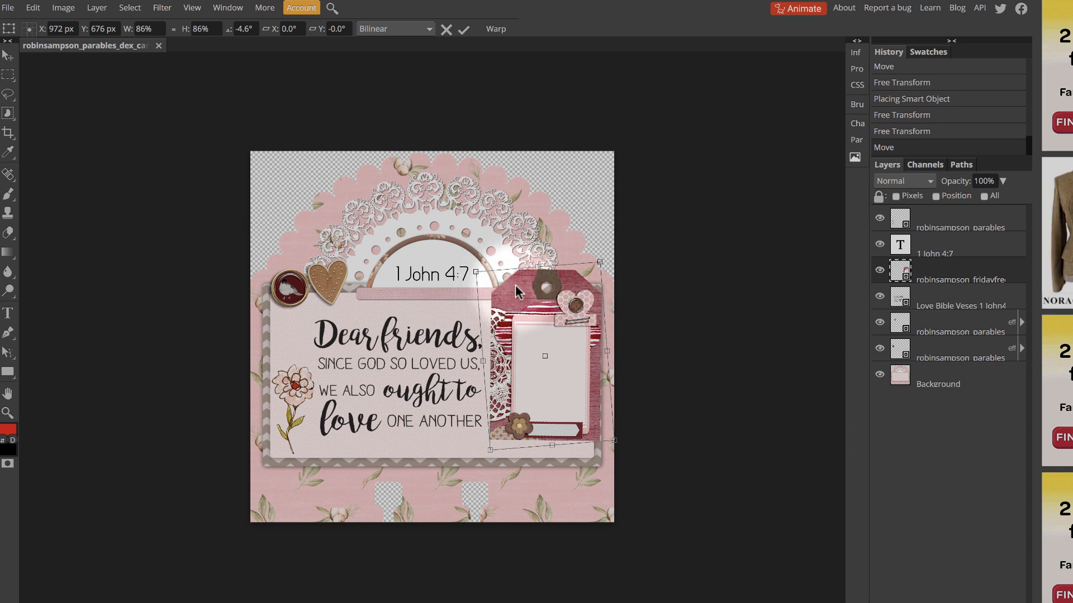
left_click_drag(514, 284, 515, 286)
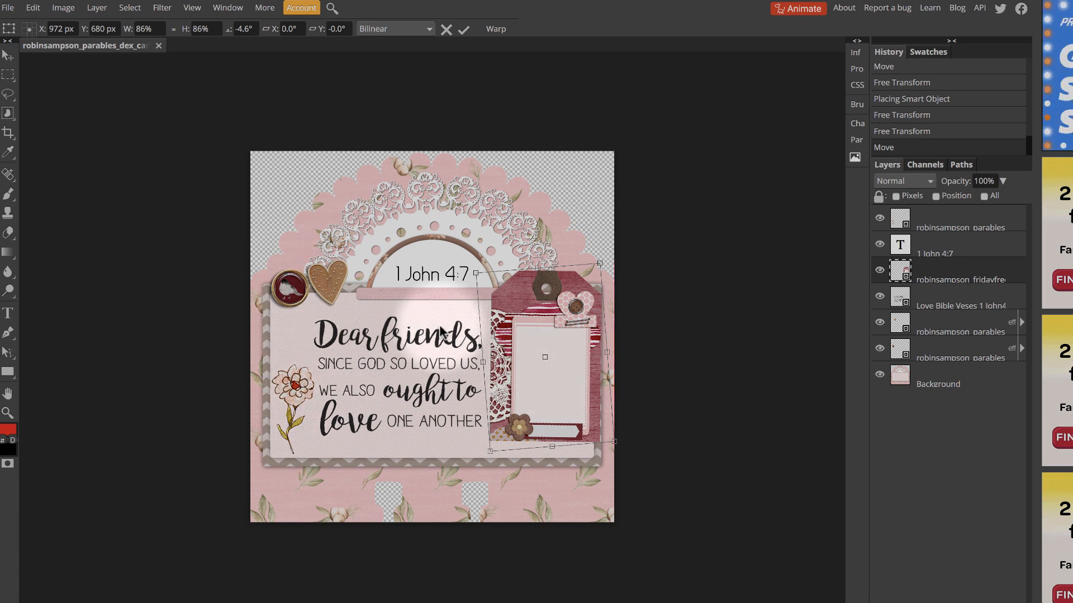
mouse_move(595, 371)
left_mouse_down()
mouse_move(268, 285)
mouse_move(612, 371)
mouse_move(591, 377)
left_mouse_up()
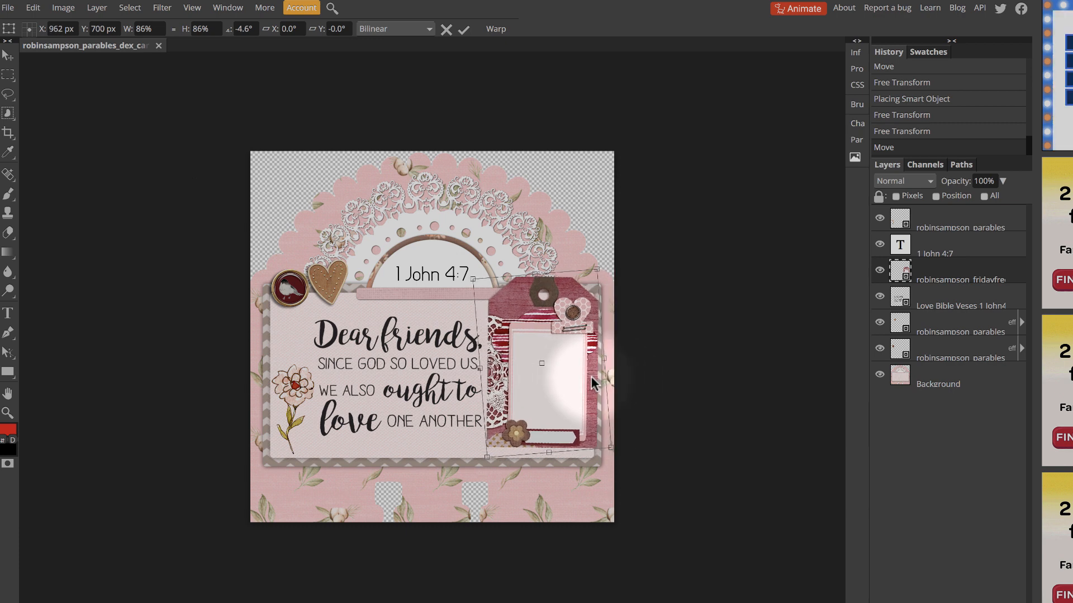
key("Return")
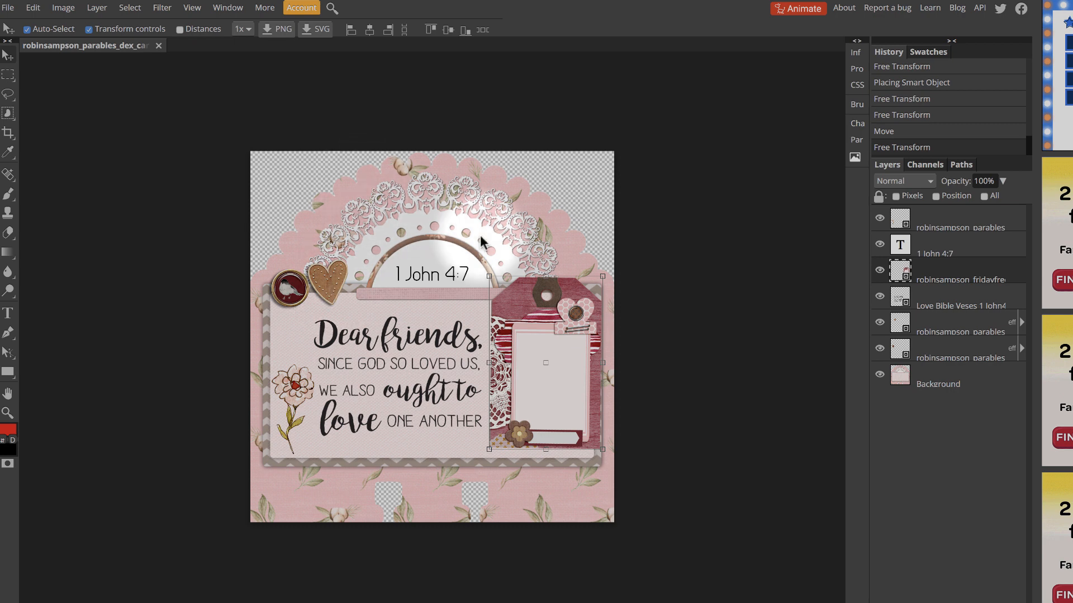
Place the word art file All things Phil 4-13.png directly above the Background layer
left_click(500, 272)
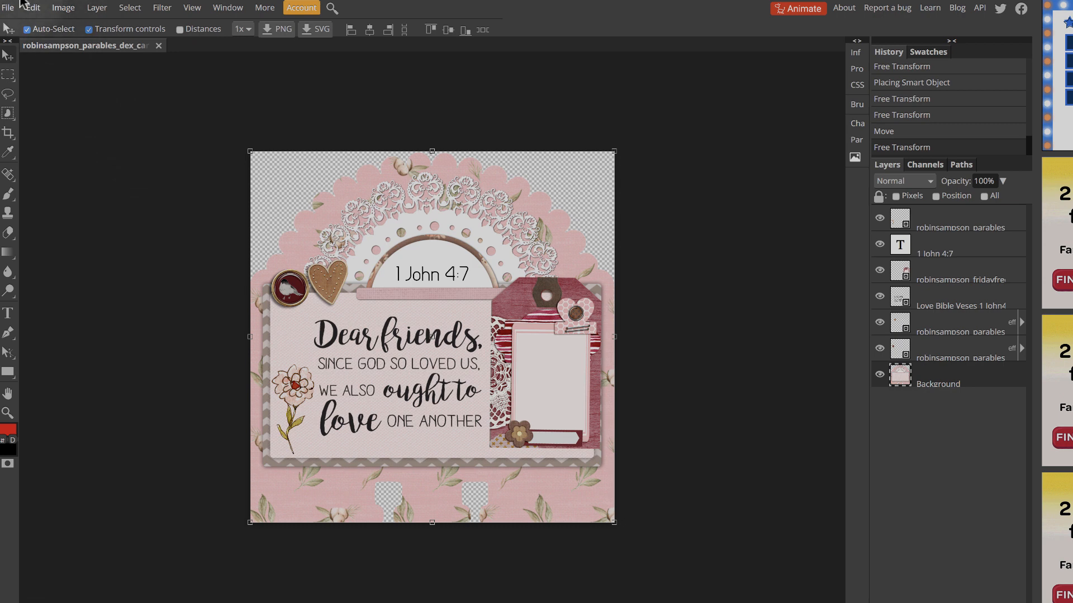
left_click(15, 6)
left_click(54, 65)
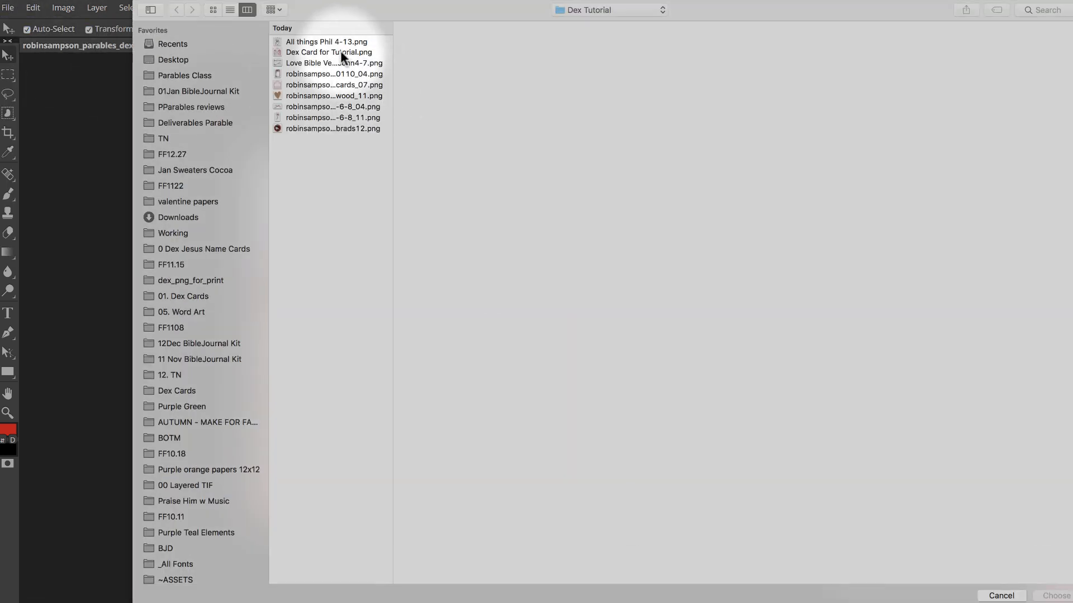
left_click(339, 41)
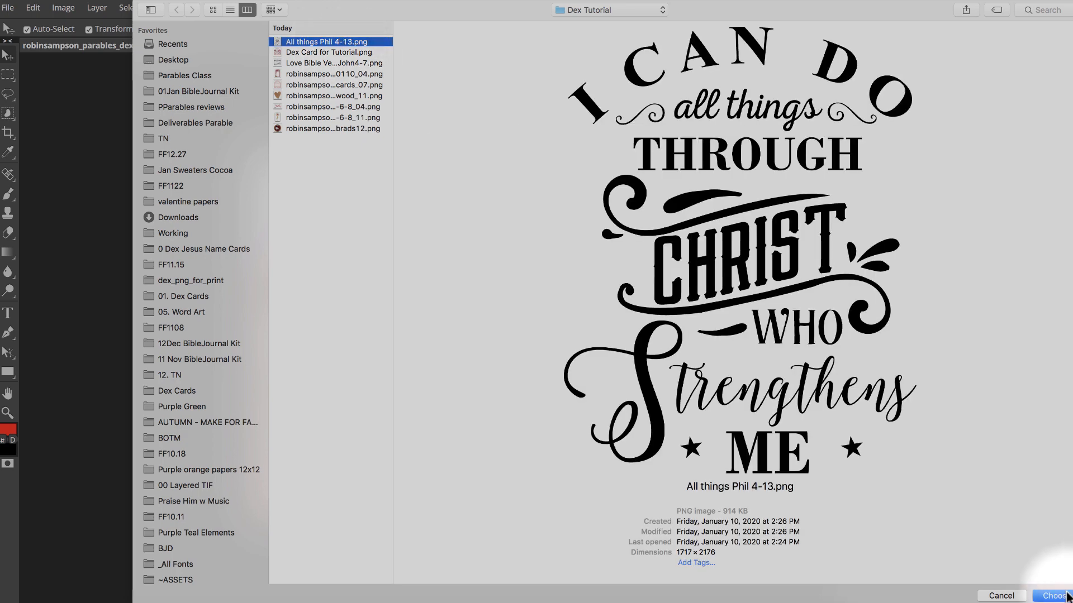
left_click(1057, 595)
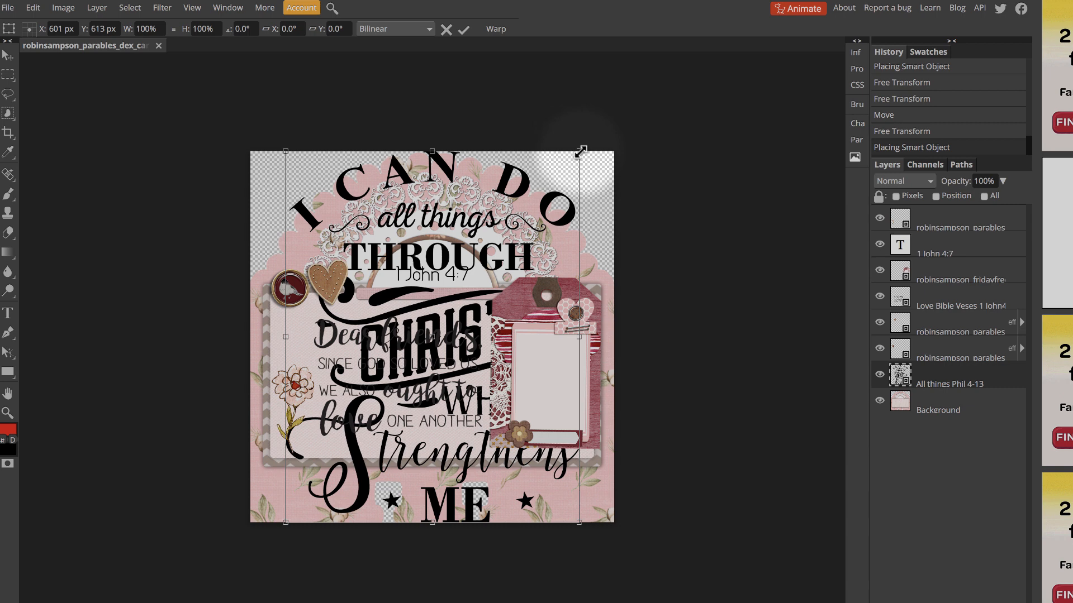
Scale the All things Phil 4-13 word art to 22% and position it over the tag's blank panel
left_click_drag(580, 151, 434, 432)
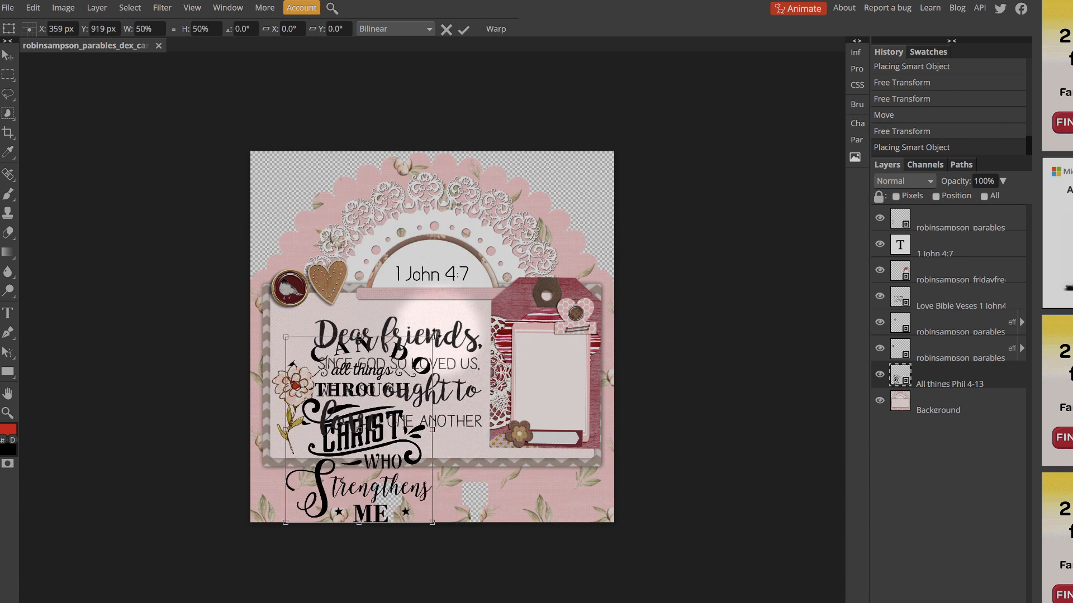
left_click_drag(431, 337, 567, 349)
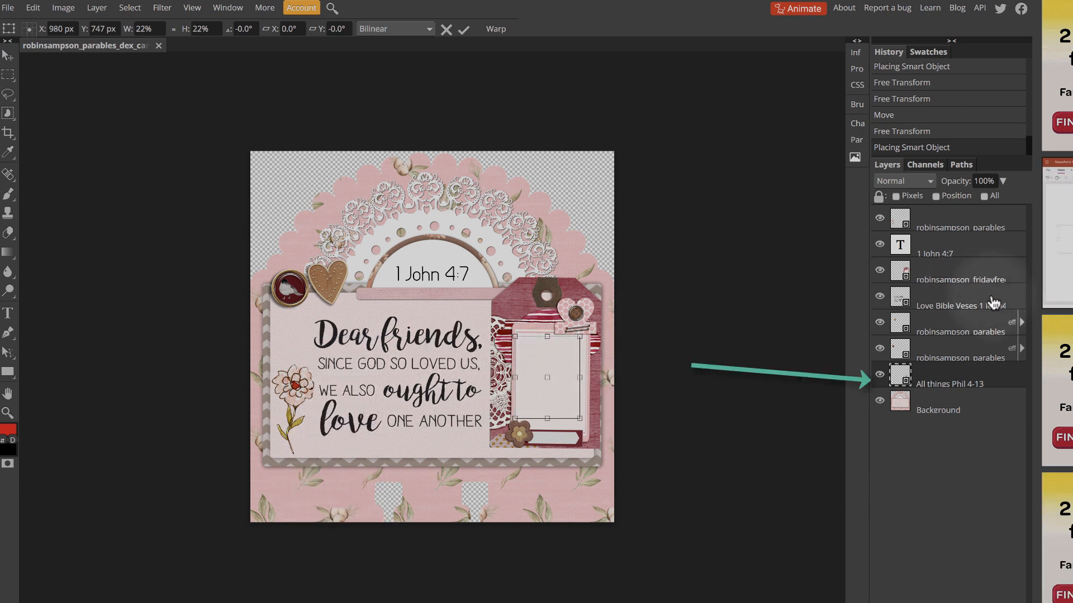
key("Return")
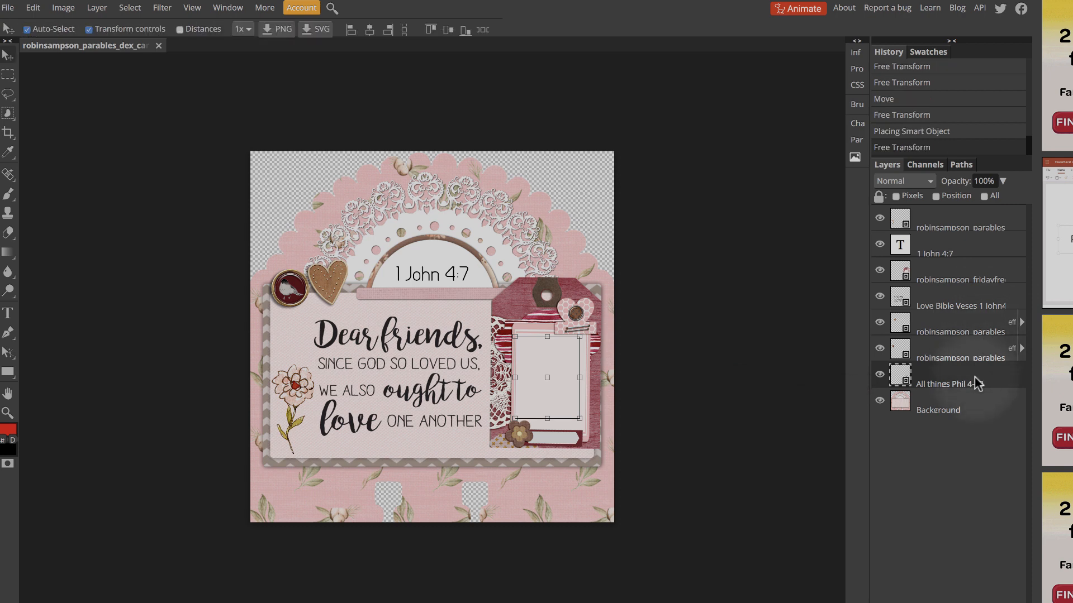
Move the word art layer above the 1 John 4:7 text layer and enlarge it slightly to fill the tag's panel
left_click_drag(976, 384, 979, 234)
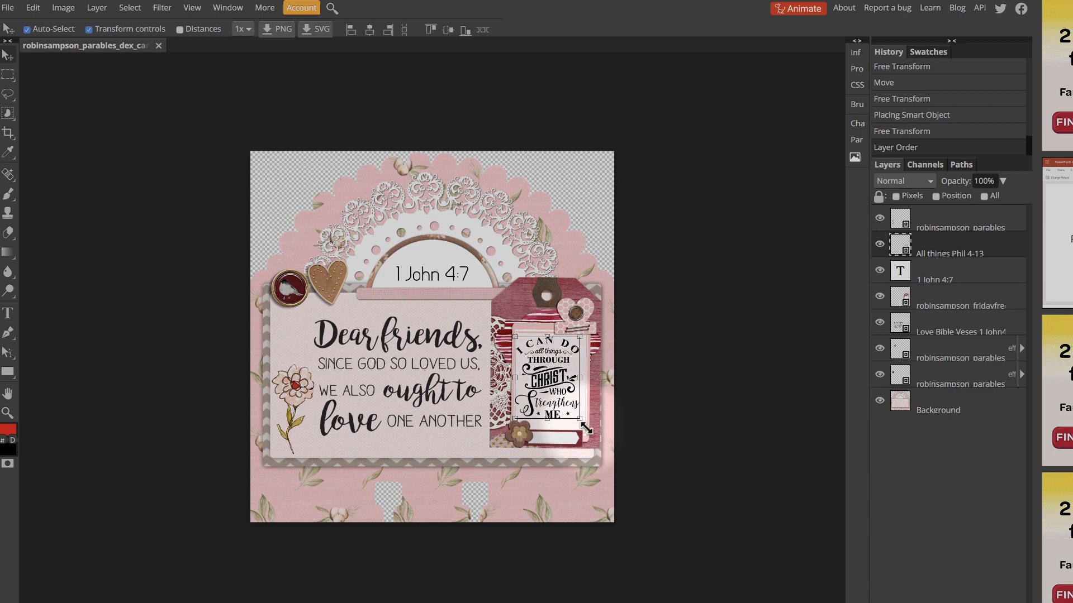
left_click_drag(578, 420, 579, 419)
left_click(972, 257)
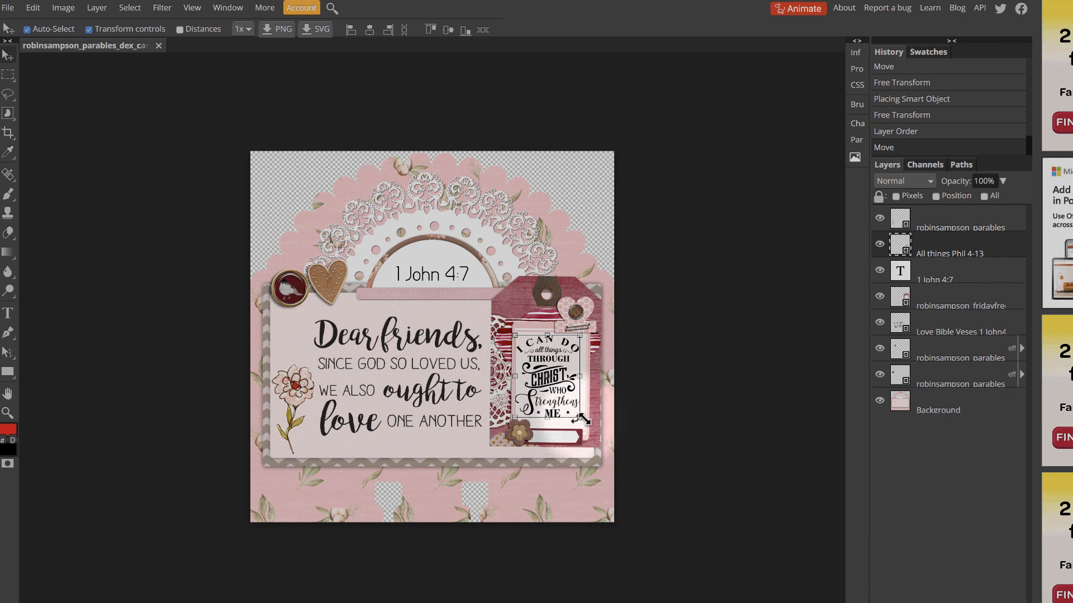
left_click_drag(585, 416, 583, 424)
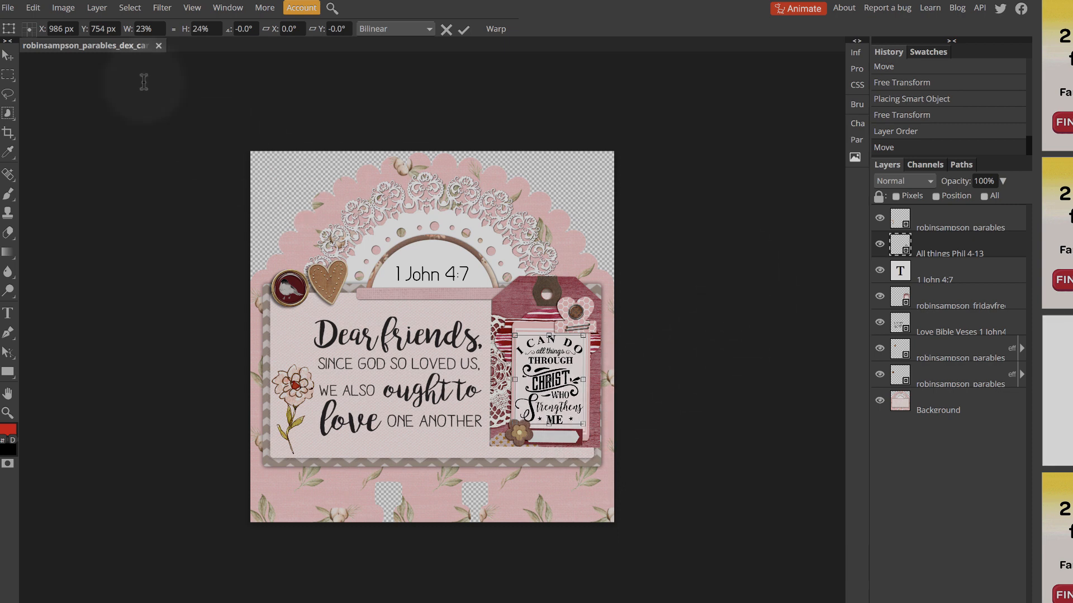
left_click(7, 55)
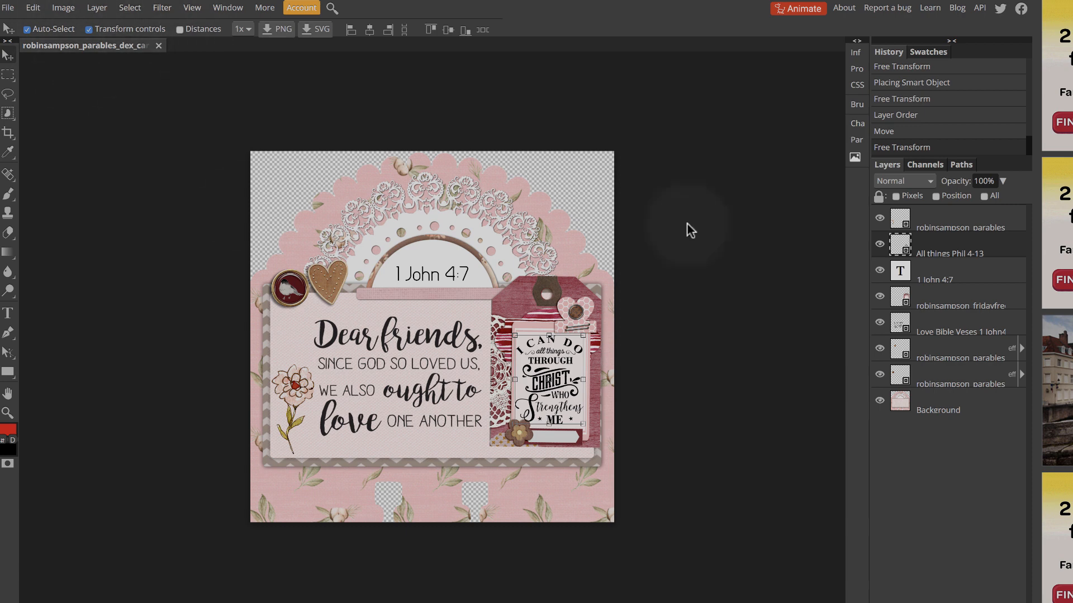
Add the text "Phil 4:13" at 30 px on the tag's small arrow label and scale it to 130%
left_click(554, 437)
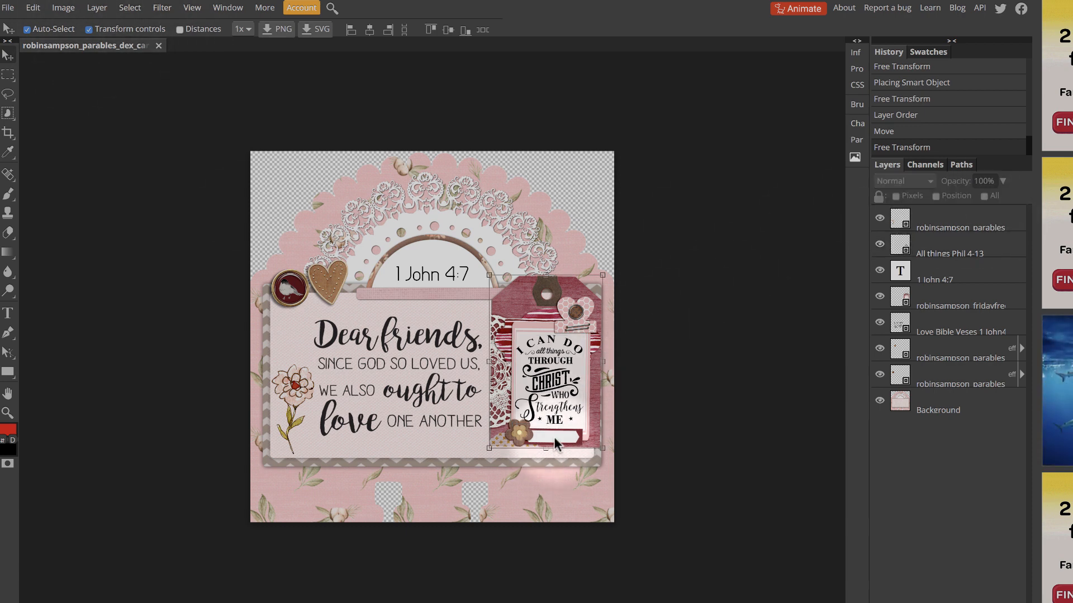
left_click(11, 314)
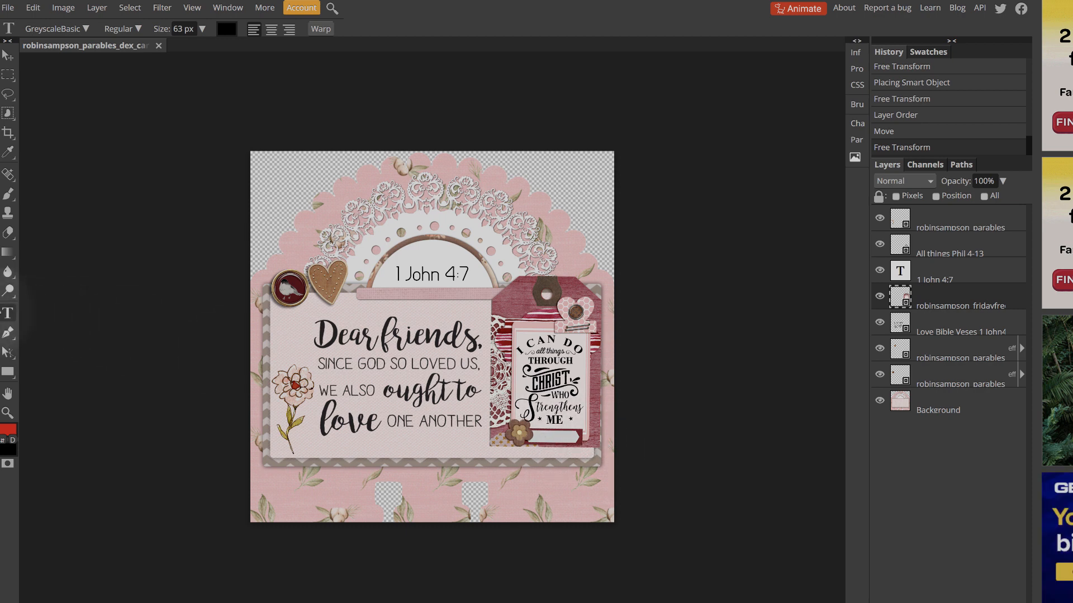
left_click(540, 438)
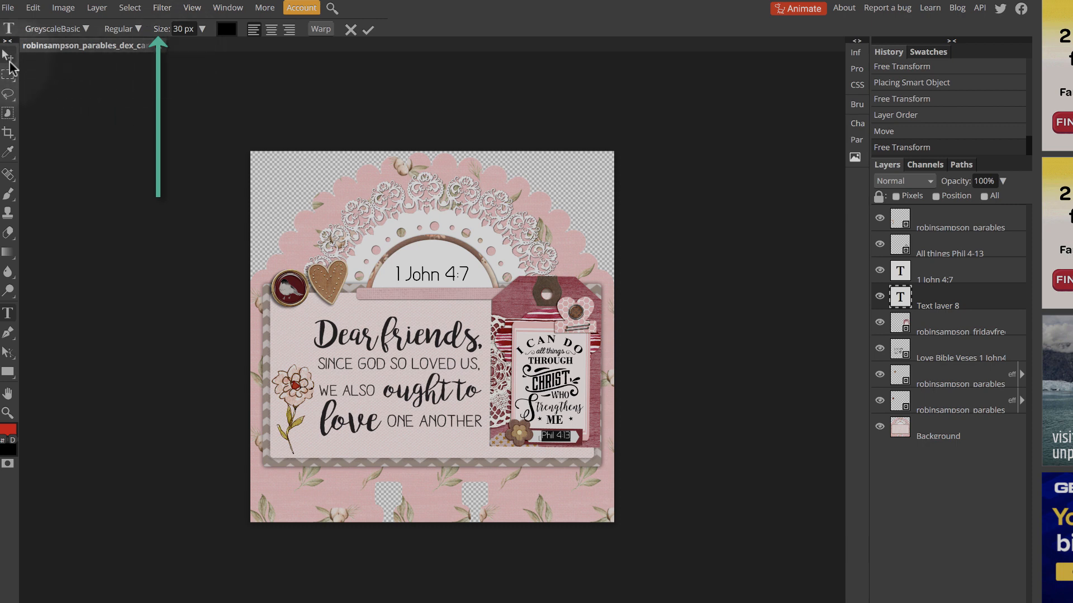
left_click(6, 56)
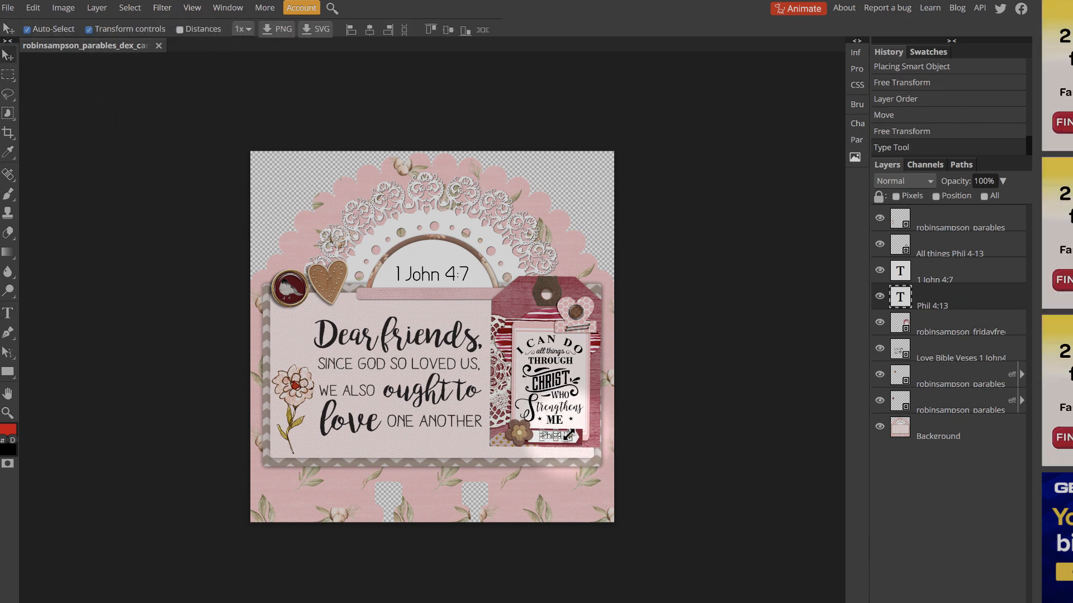
left_click_drag(570, 439, 577, 441)
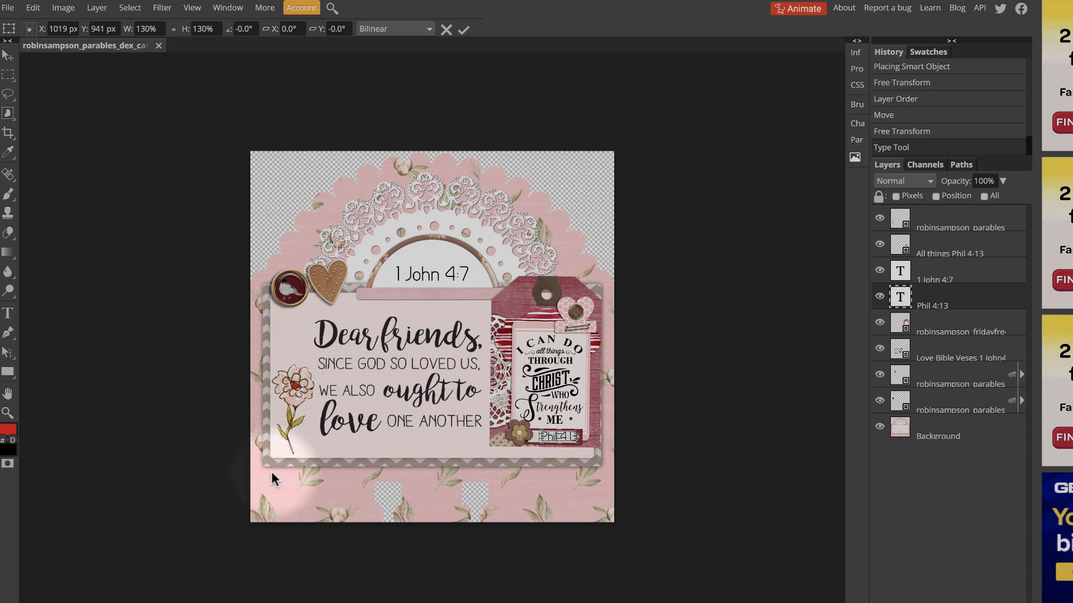
Apply a drop shadow to the tag layer with 57% opacity, 9 px distance and 4 px size
key("ctrl+plus")
left_click(989, 330)
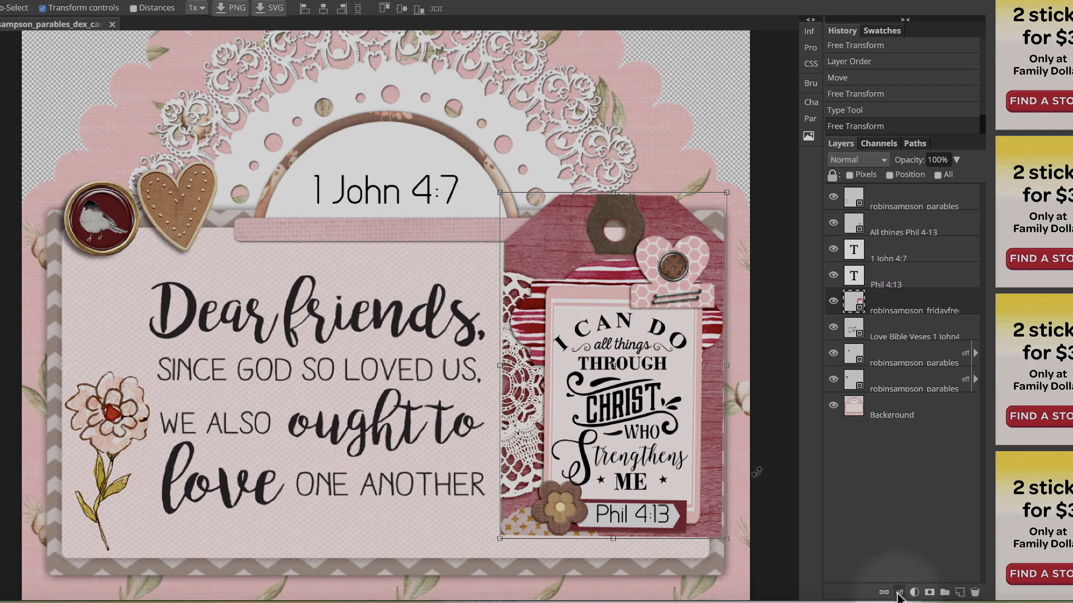
left_click(899, 592)
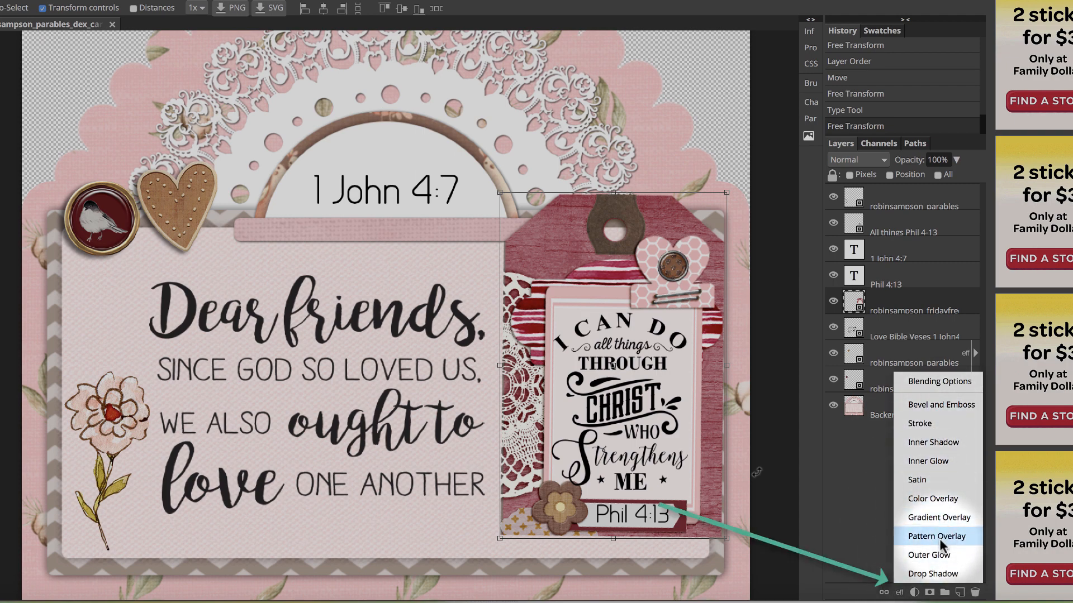
left_click(938, 574)
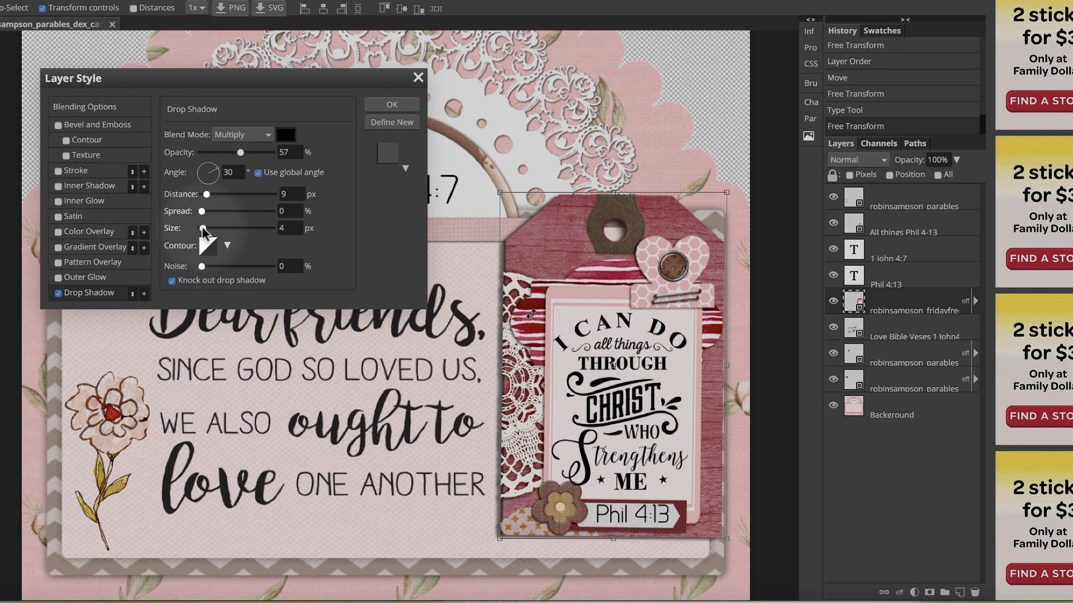
left_click(385, 104)
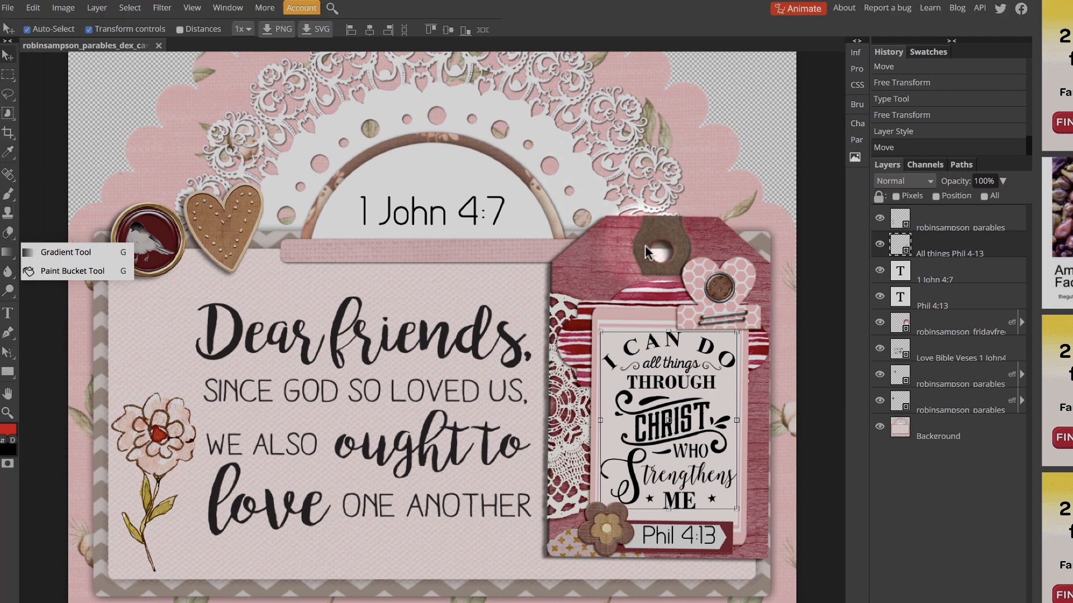
left_click(646, 252)
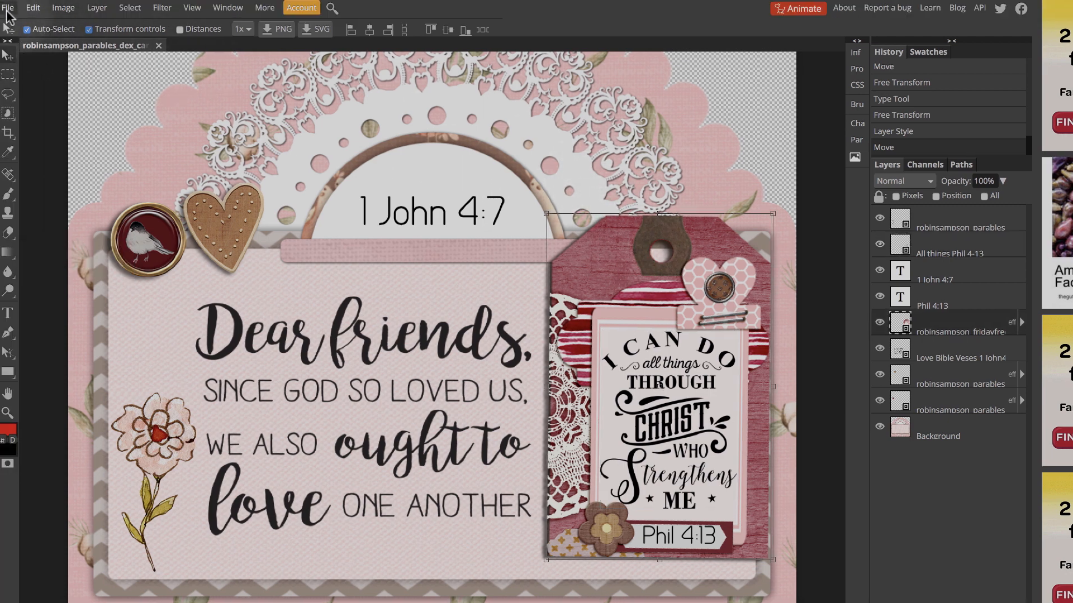
Place the pink bow PNG (elements4-5-6-8_04) from the Dex Tutorial folder and bring its layer to the front of the stack
left_click(8, 11)
left_click(25, 66)
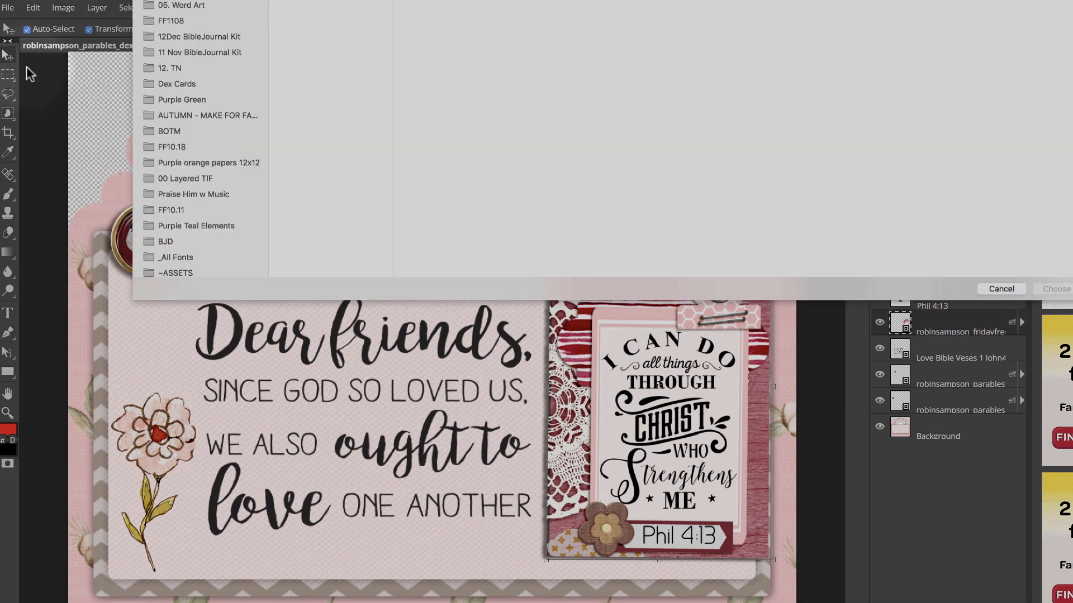
left_click(285, 106)
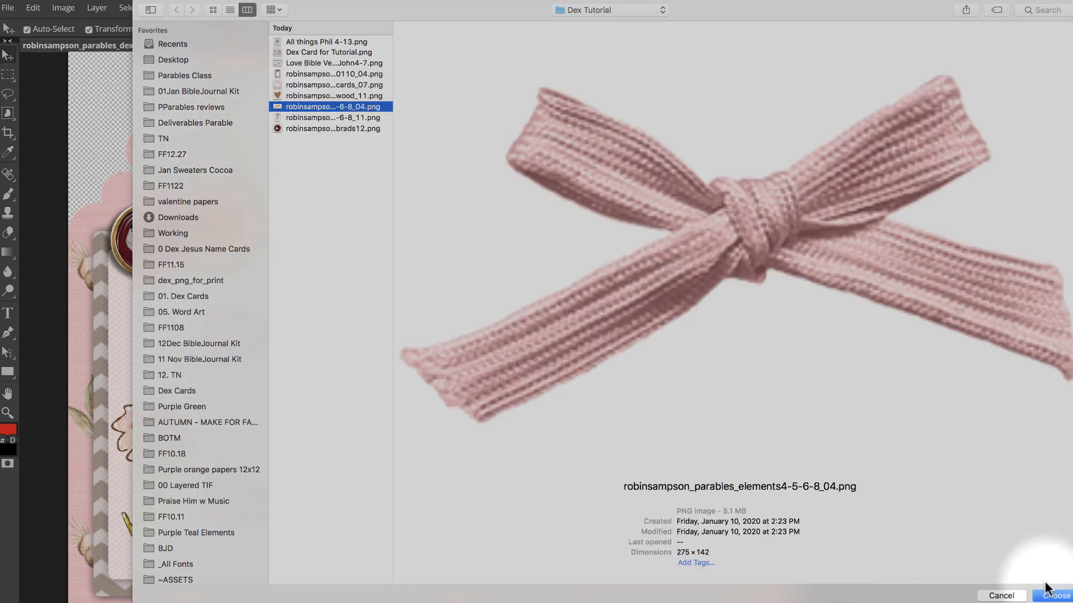
left_click(1048, 591)
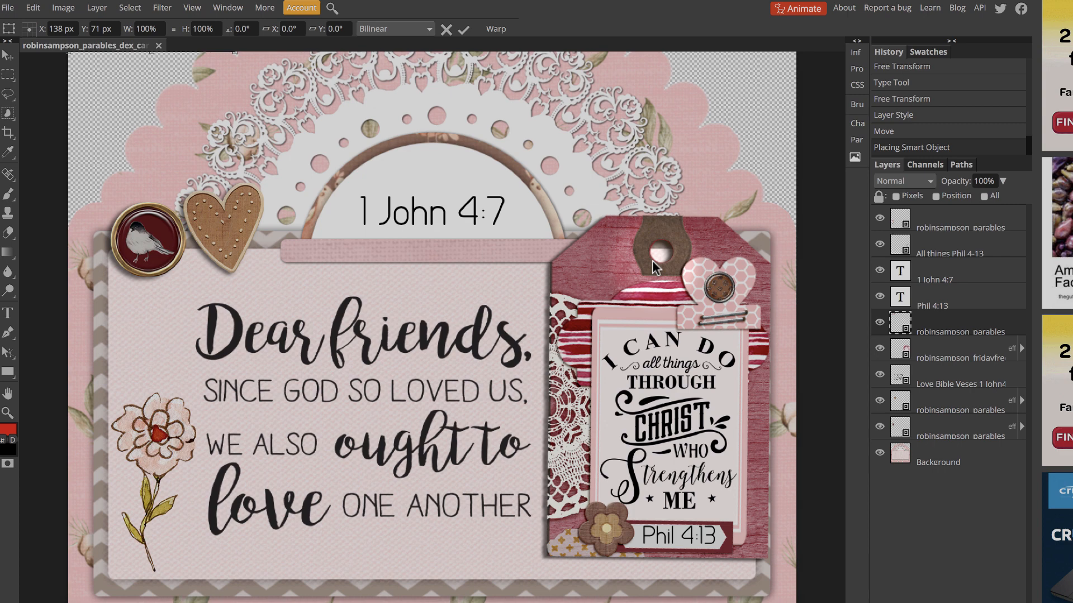
key("Return")
key("ctrl+bracketright")
key("ctrl+bracketright")
key("ctrl+bracketright")
key("ctrl+bracketright")
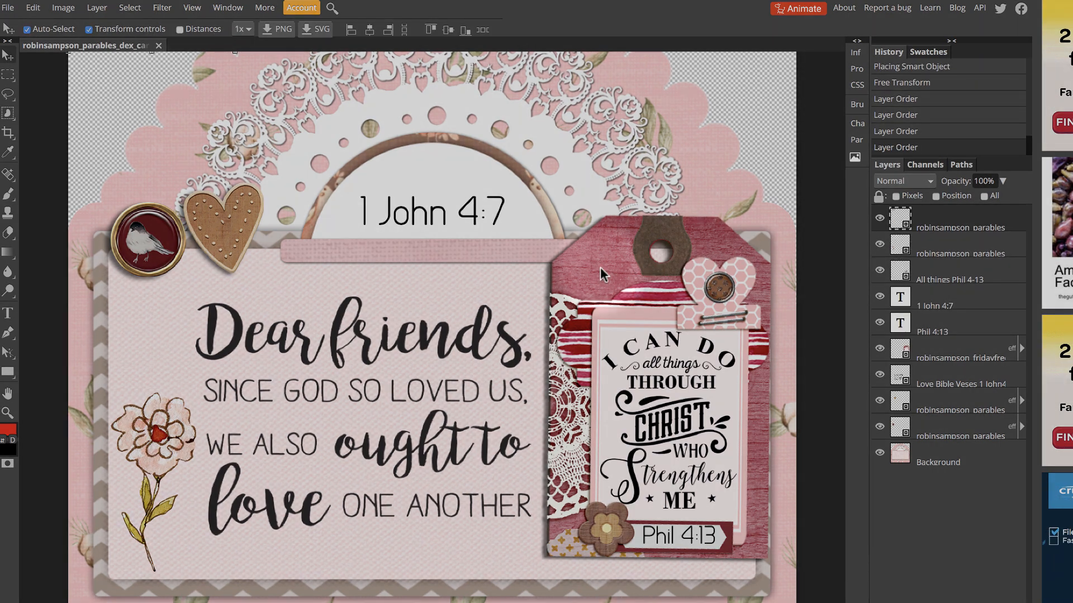
Move the bow onto the hole at the top of the tag and scale it down to fit there
scroll(542, 274, "up", 3)
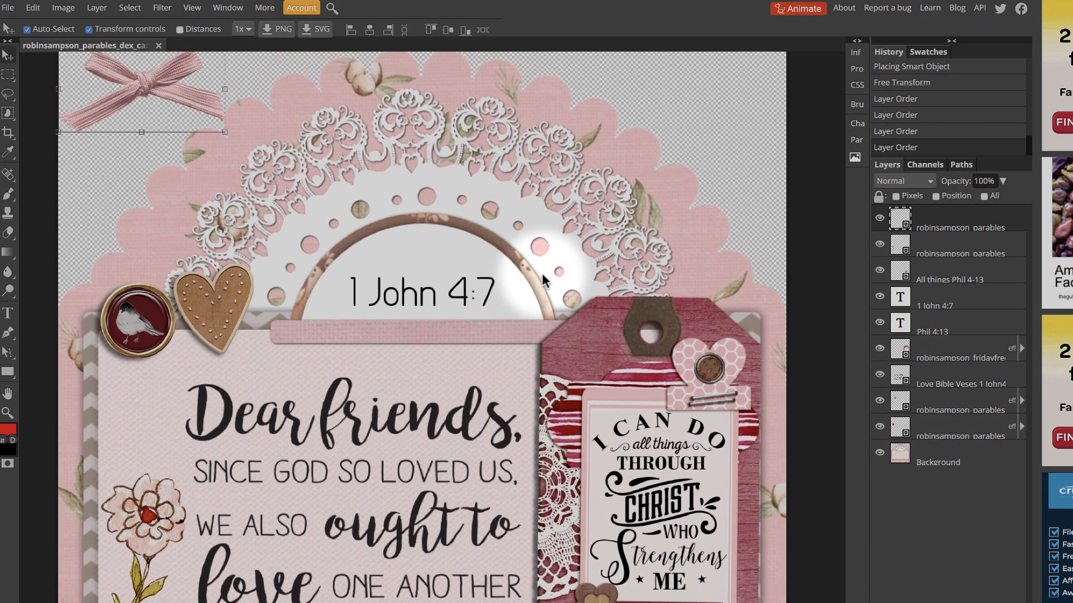
scroll(542, 274, "up", 1)
left_click_drag(157, 78, 437, 205)
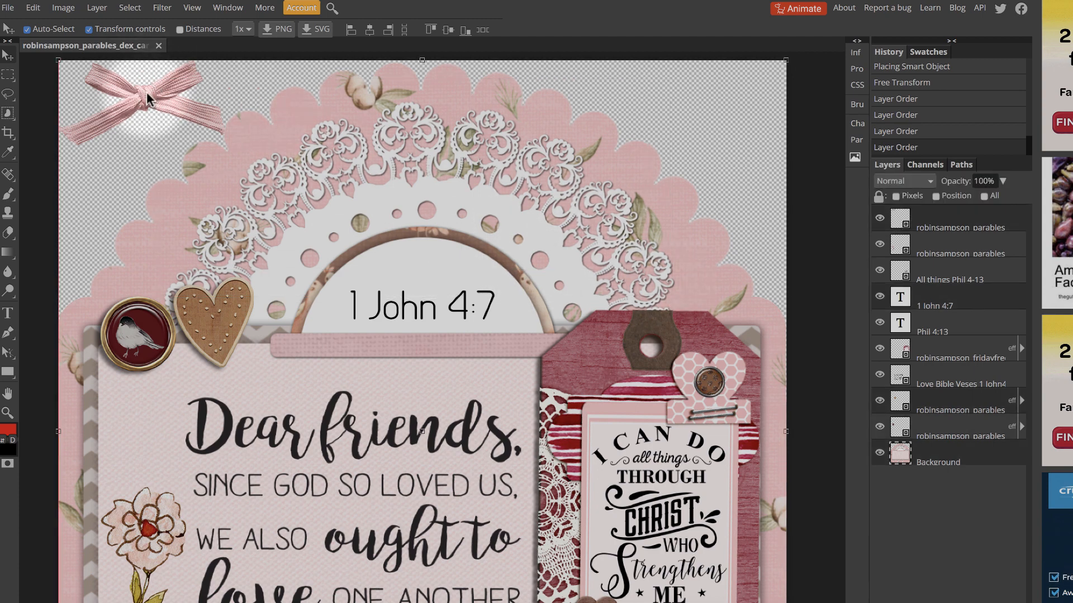
left_click(957, 217)
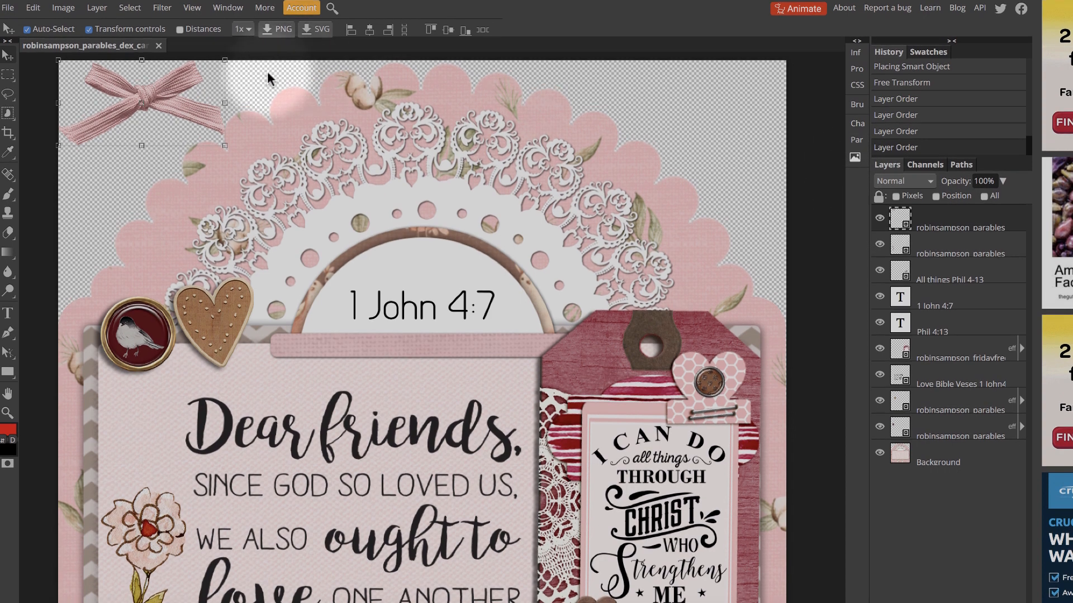
left_click_drag(177, 81, 688, 321)
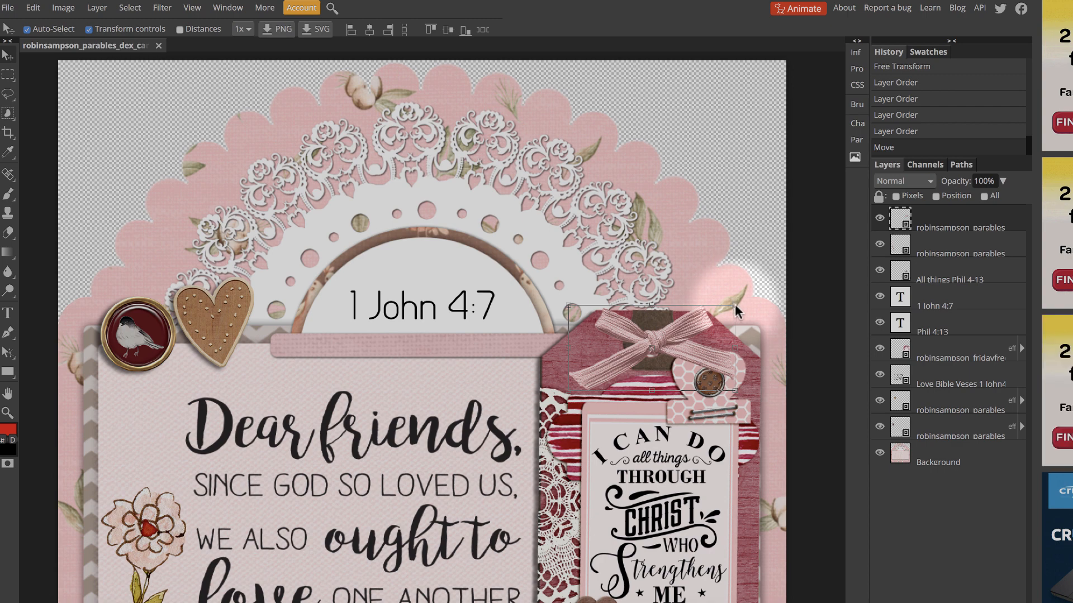
left_click_drag(734, 305, 679, 327)
key("Return")
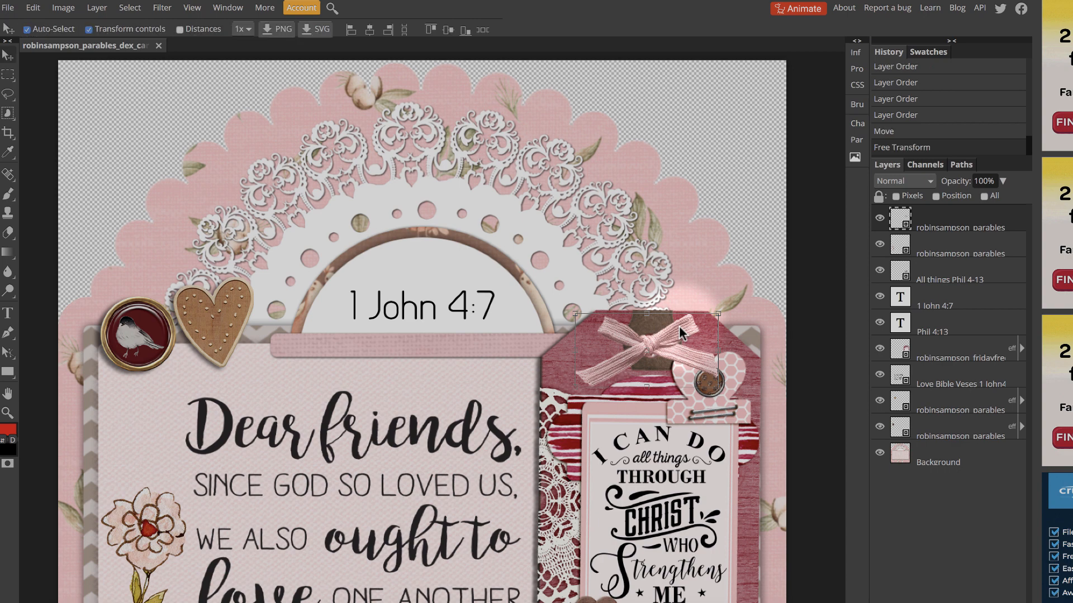
Add a drop shadow to the bow layer with its size set to 6 px
left_click(955, 601)
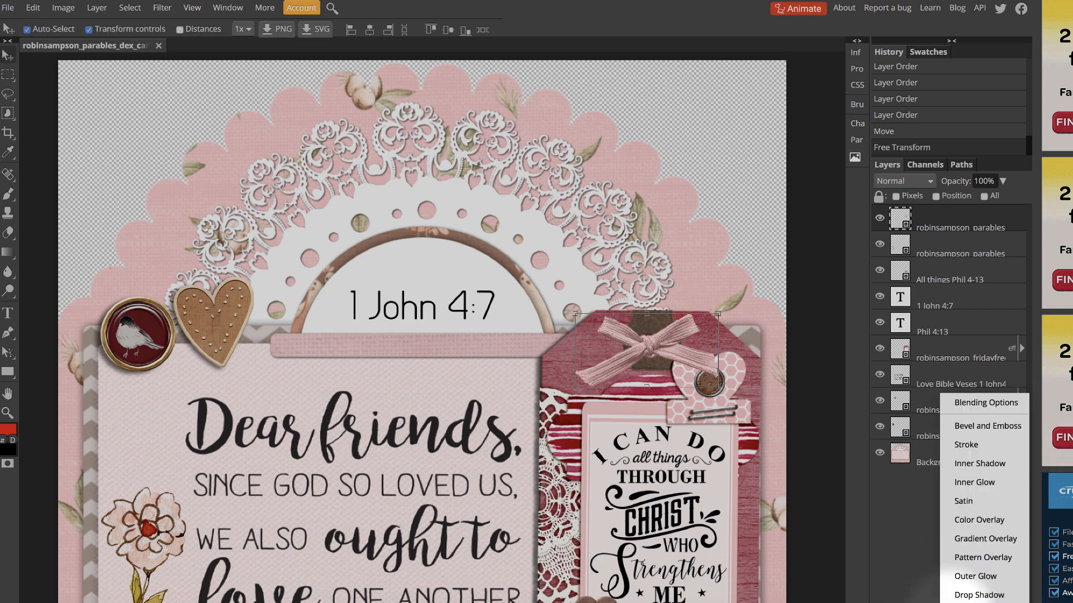
left_click(957, 597)
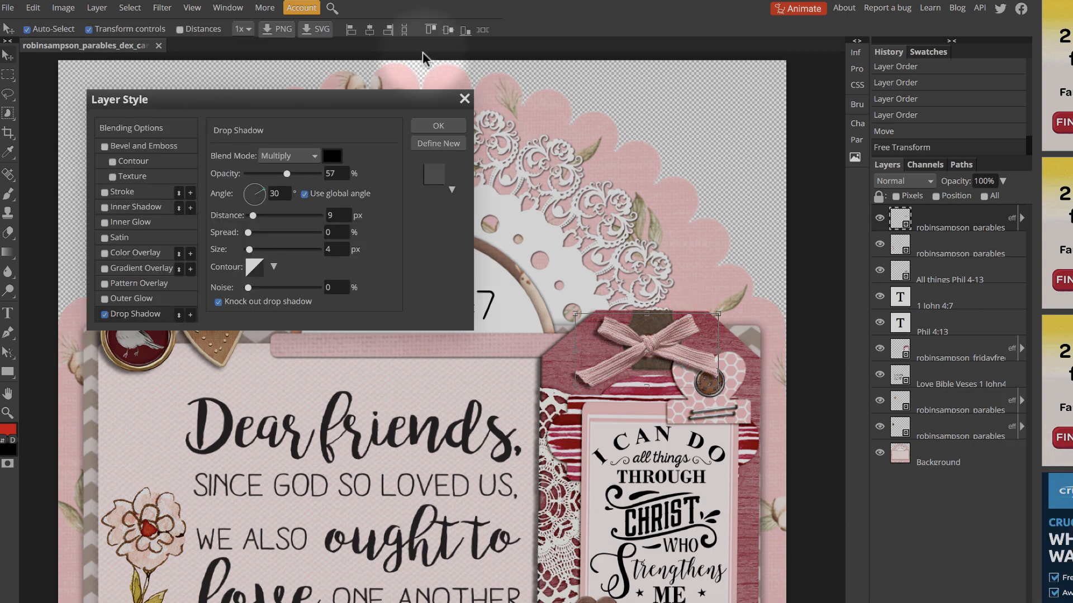
double_click(334, 249)
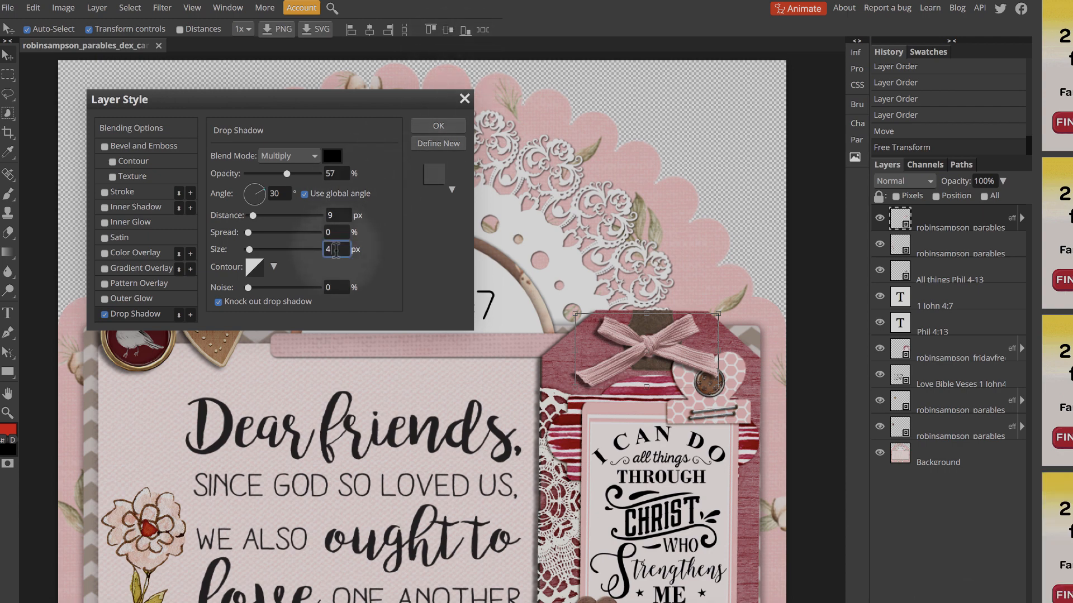
type("6")
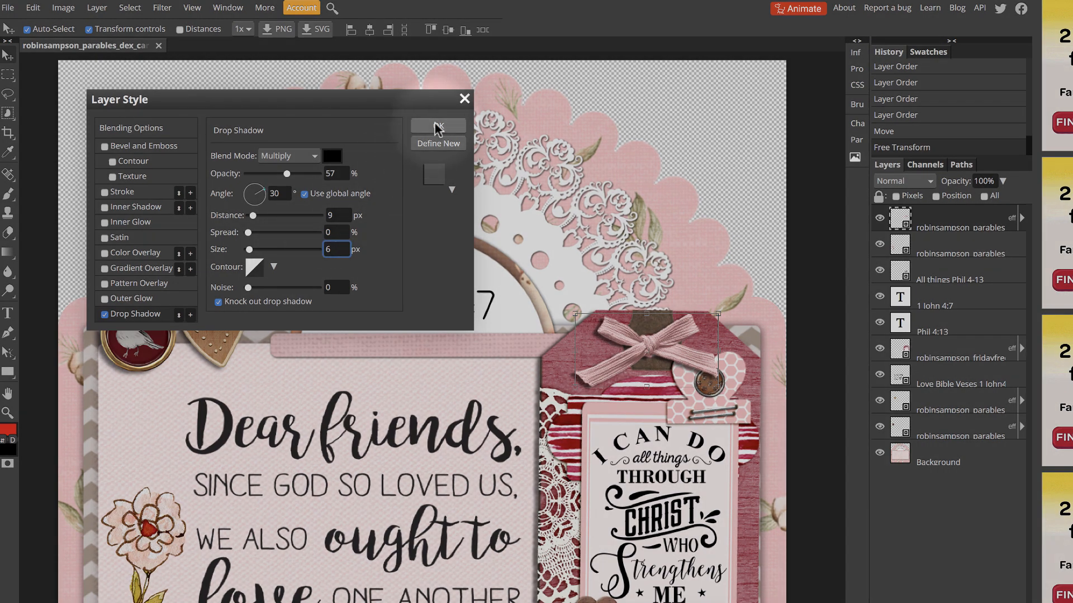
left_click(435, 126)
Group the bow, the All things Phil 4-13 word art, the Phil 4:13 text and the tag layers into one folder
scroll(630, 201, "down", 3)
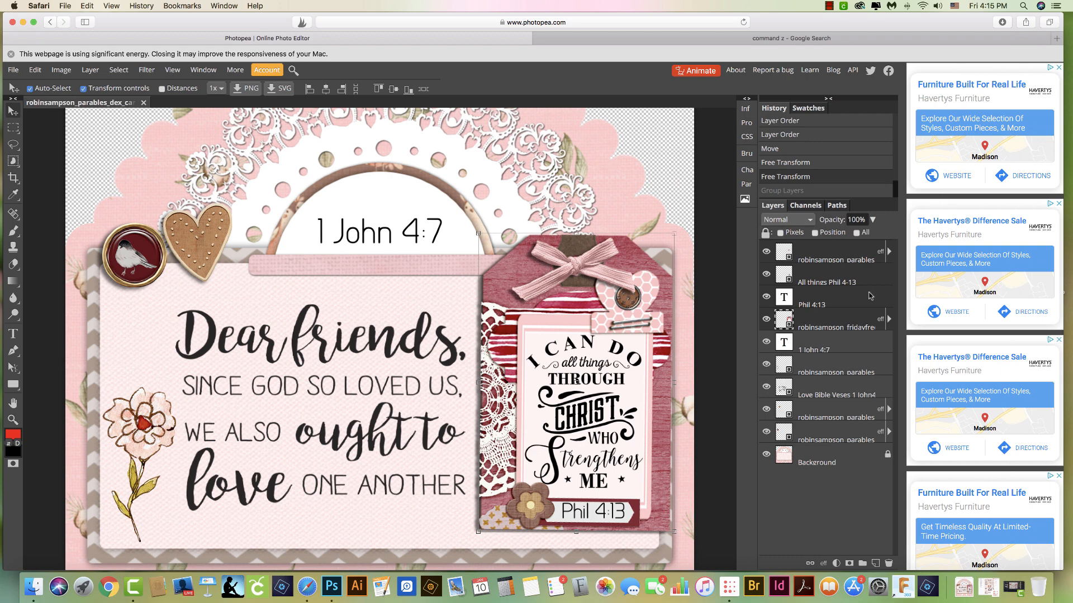
left_click(846, 258)
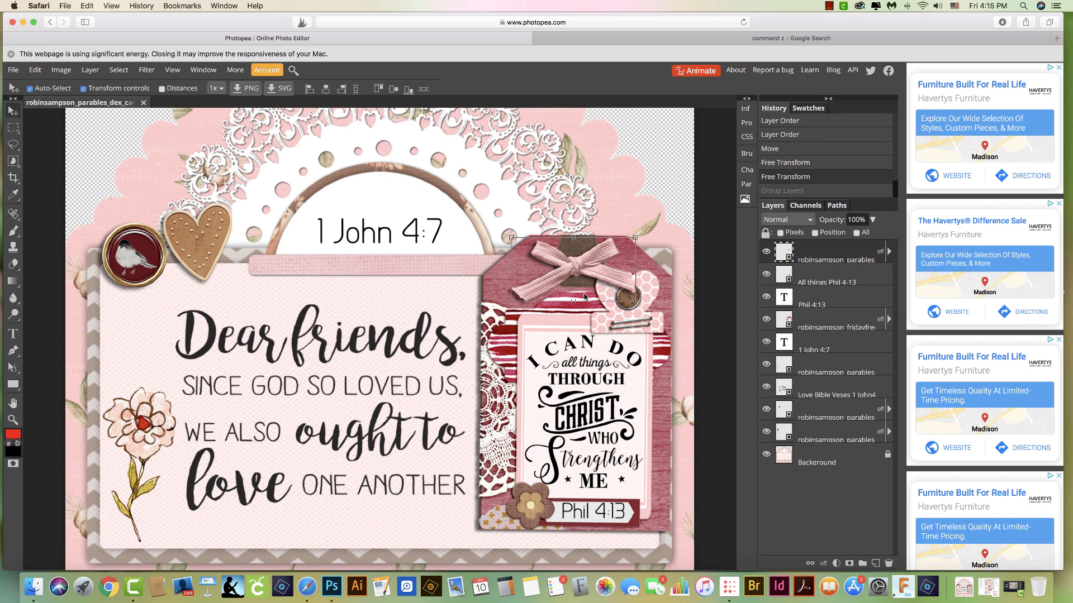
left_click(837, 302)
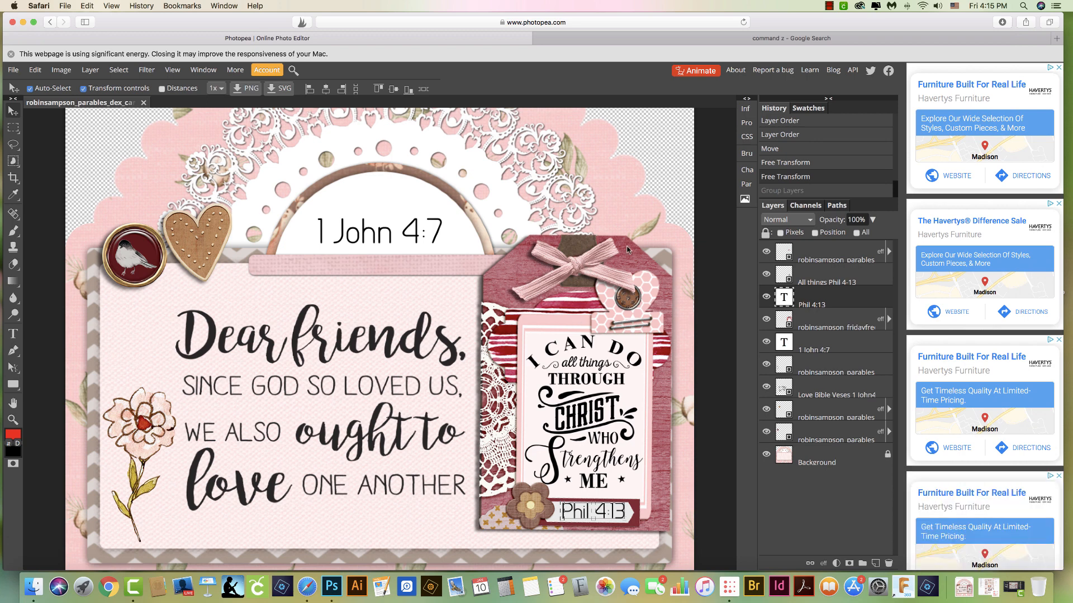
left_click(828, 257)
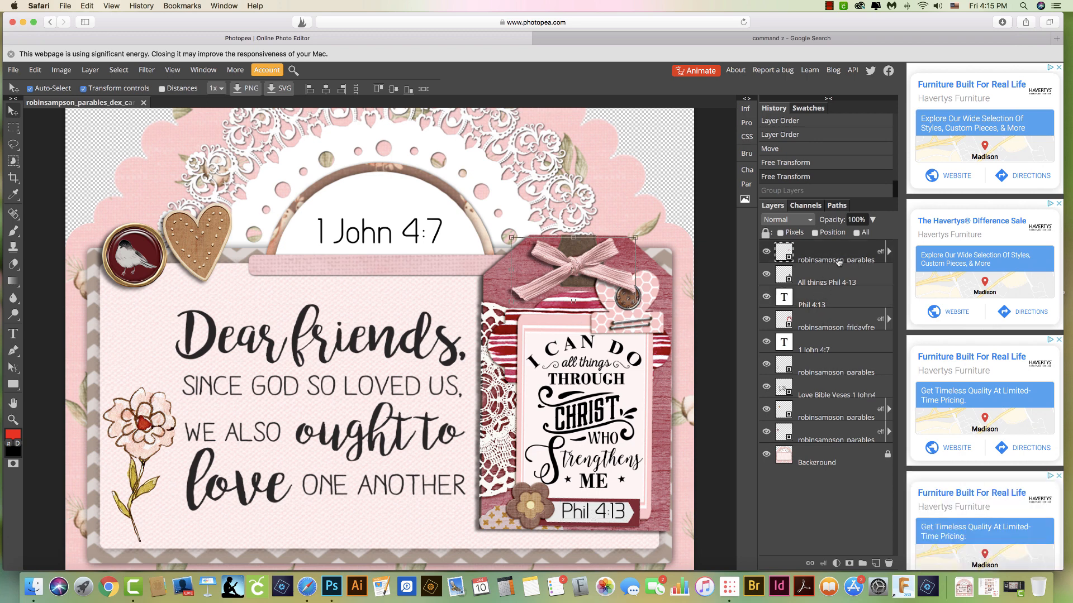
left_click(832, 279)
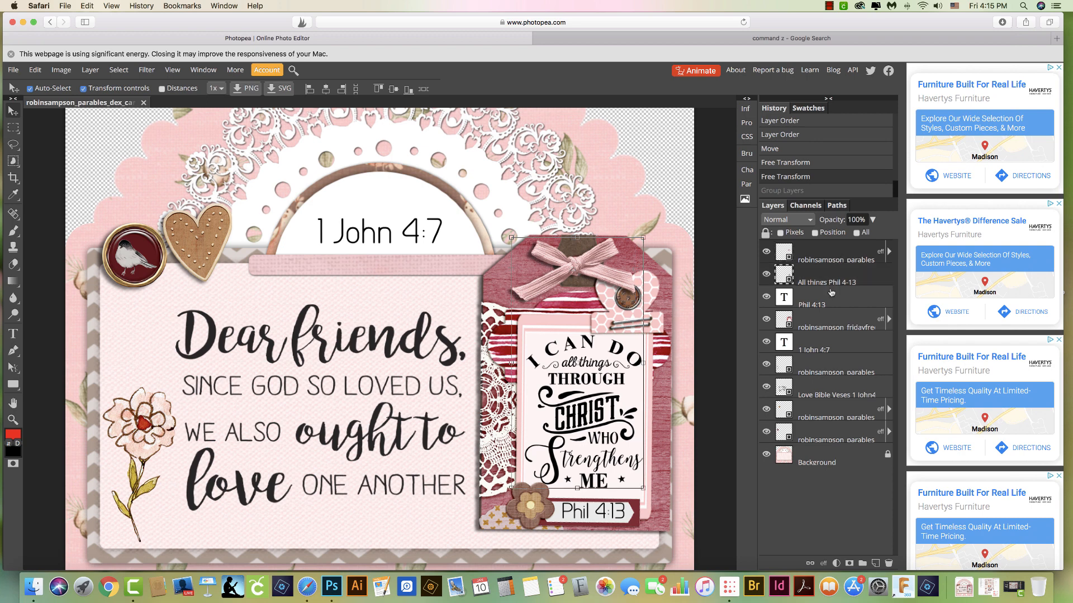
left_click(830, 324)
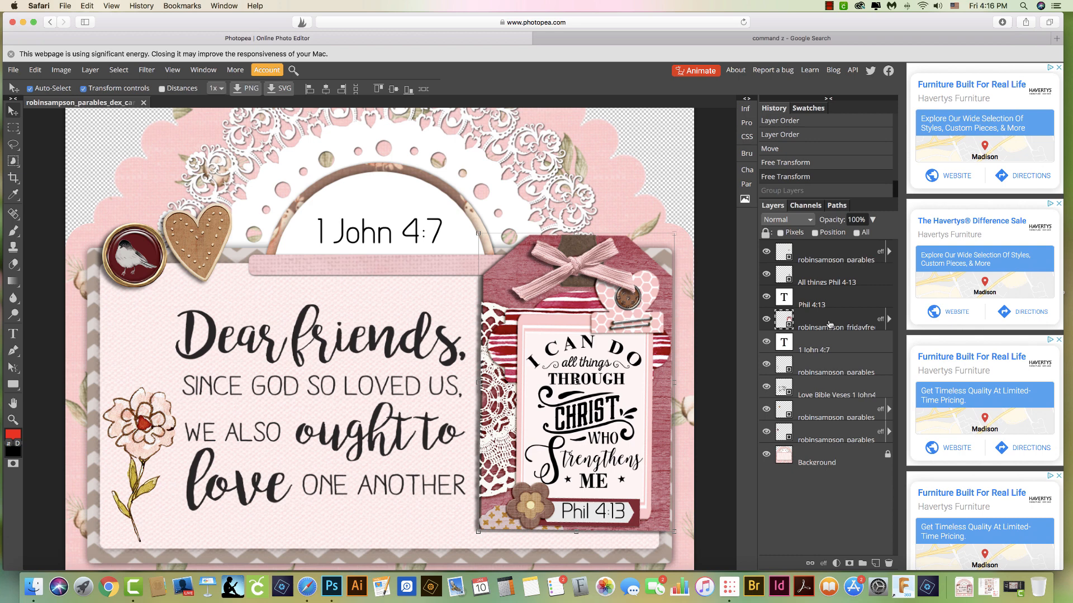
key("ctrl+g")
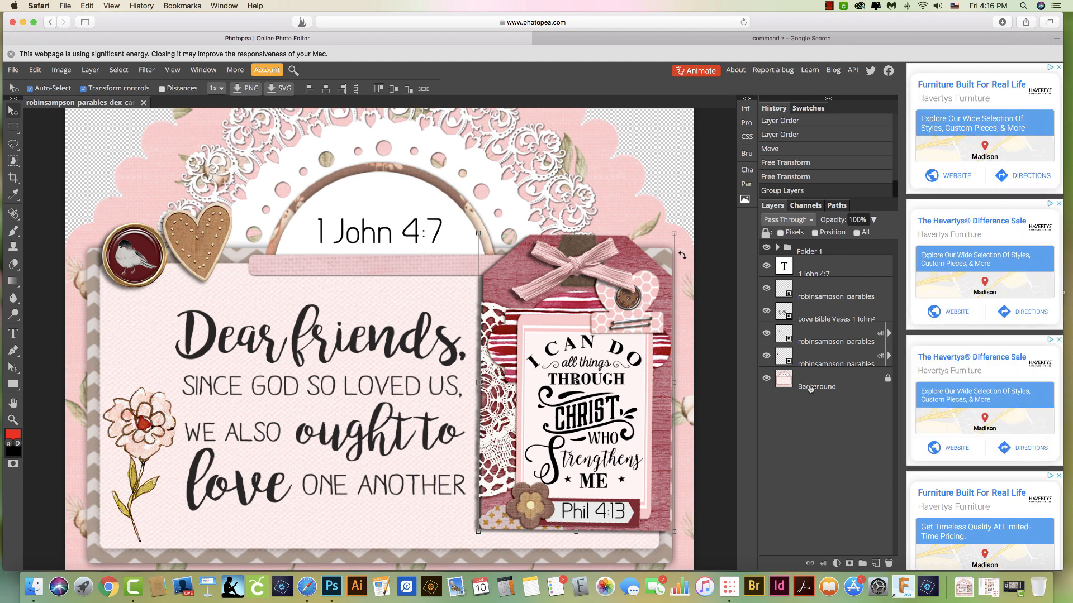
Rename the new layer folder as Tag
double_click(806, 252)
type("Tag")
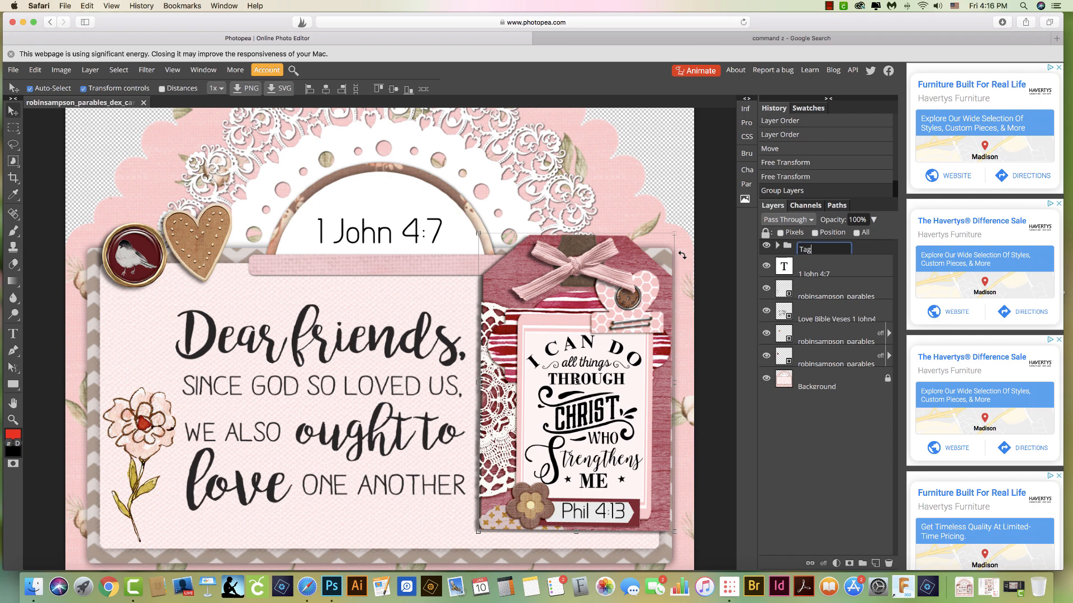
key("Return")
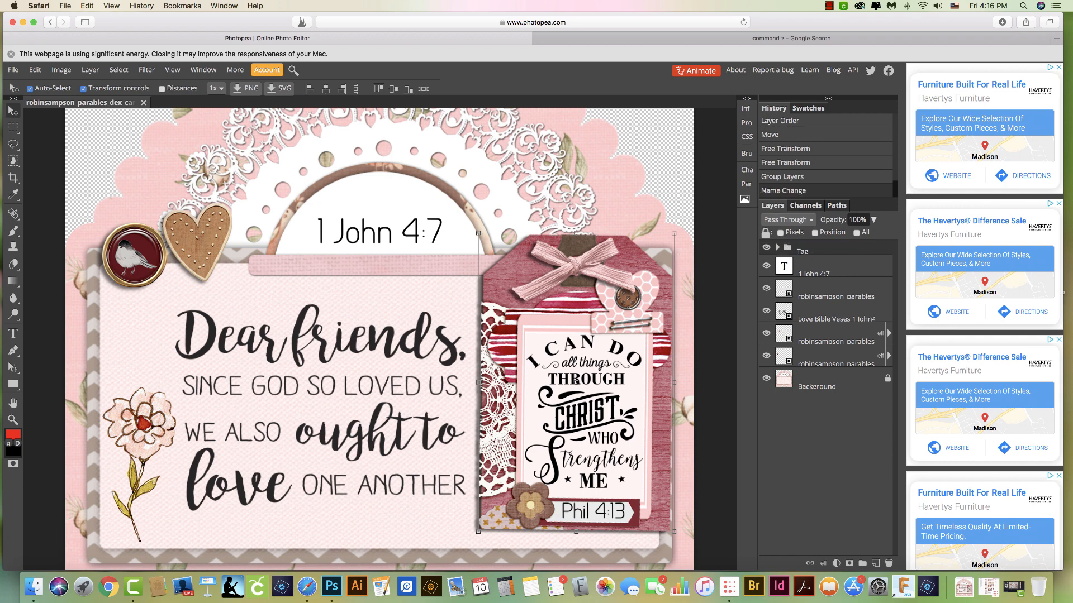
Rotate the whole Tag folder slightly clockwise on the card
left_click_drag(679, 225, 669, 271)
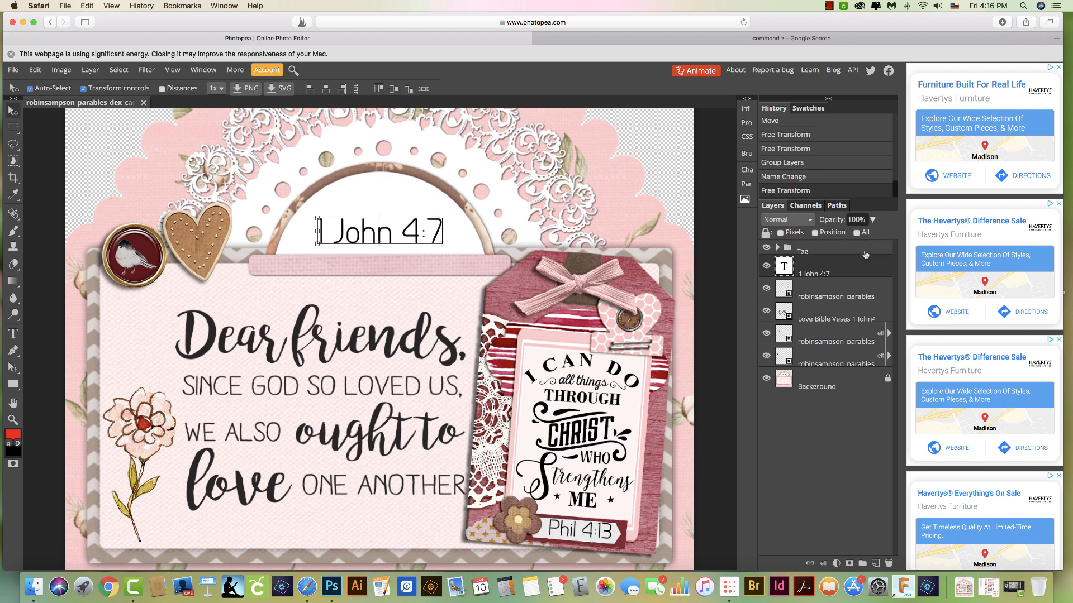
key("Return")
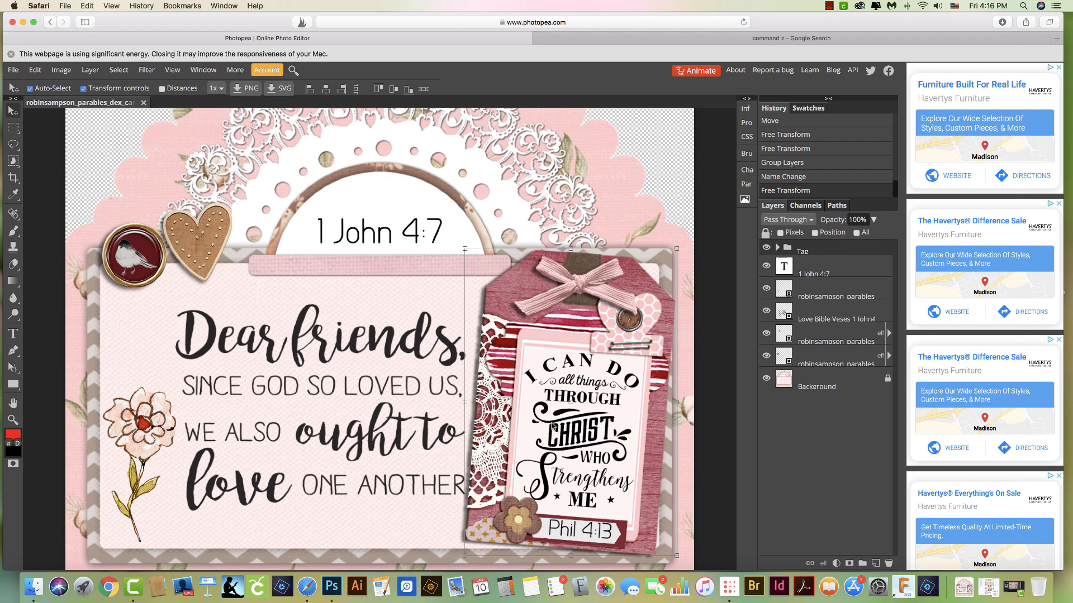
right_click(13, 235)
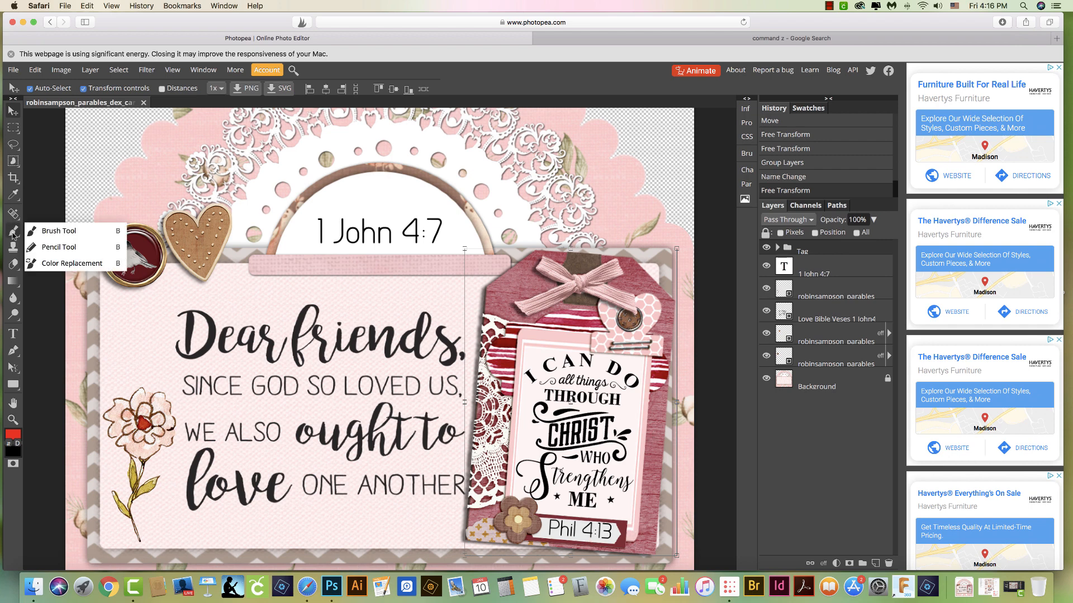
right_click(13, 161)
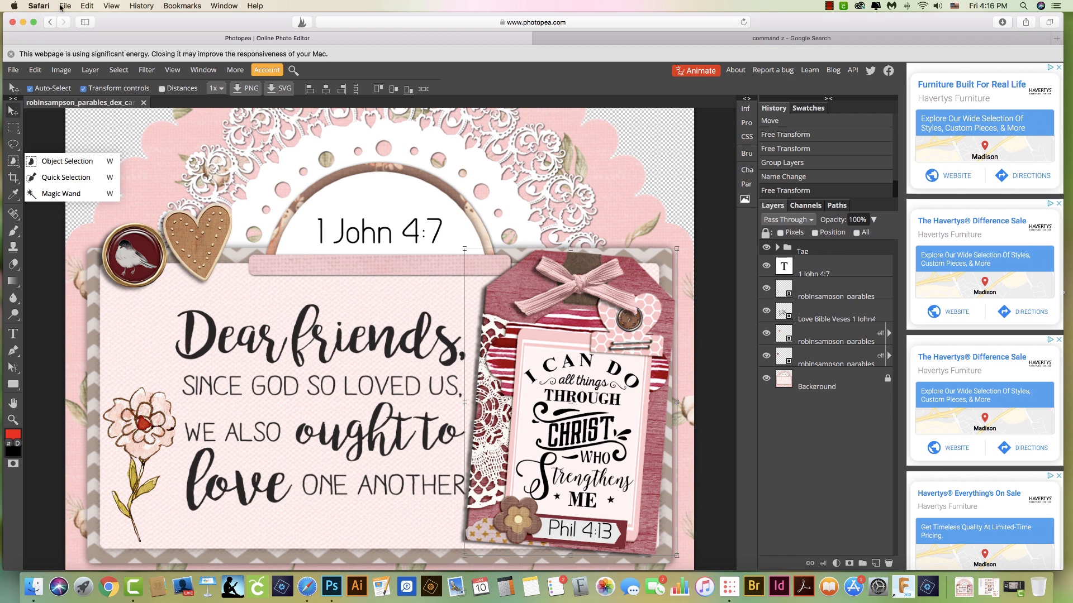
left_click(13, 69)
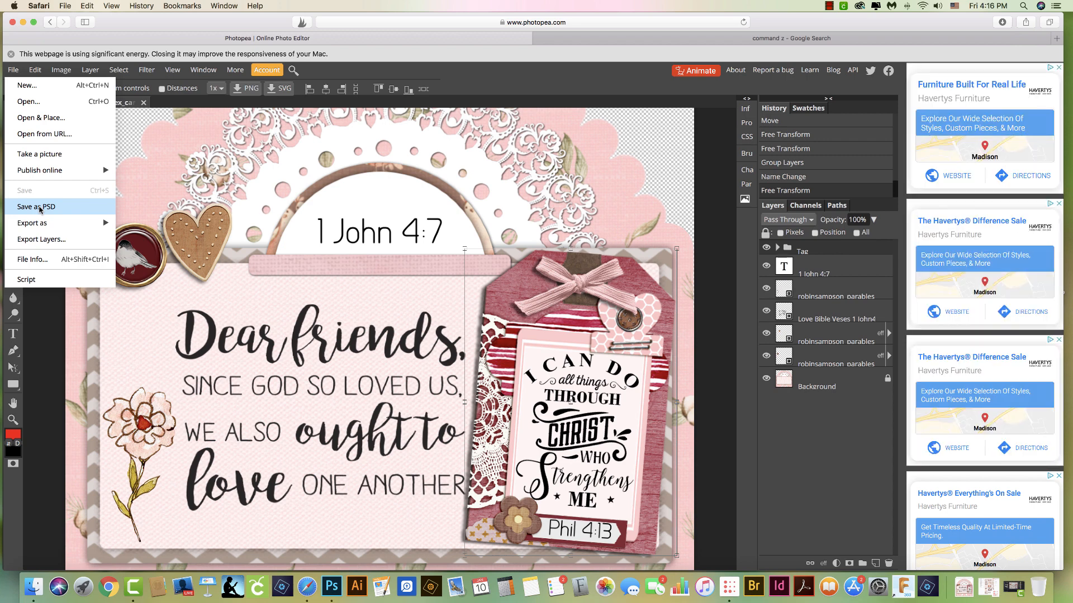
left_click(341, 208)
Try to shift the tag artwork sideways on the card, and undo the moves together with the earlier tag rotation
left_click_drag(567, 355, 380, 357)
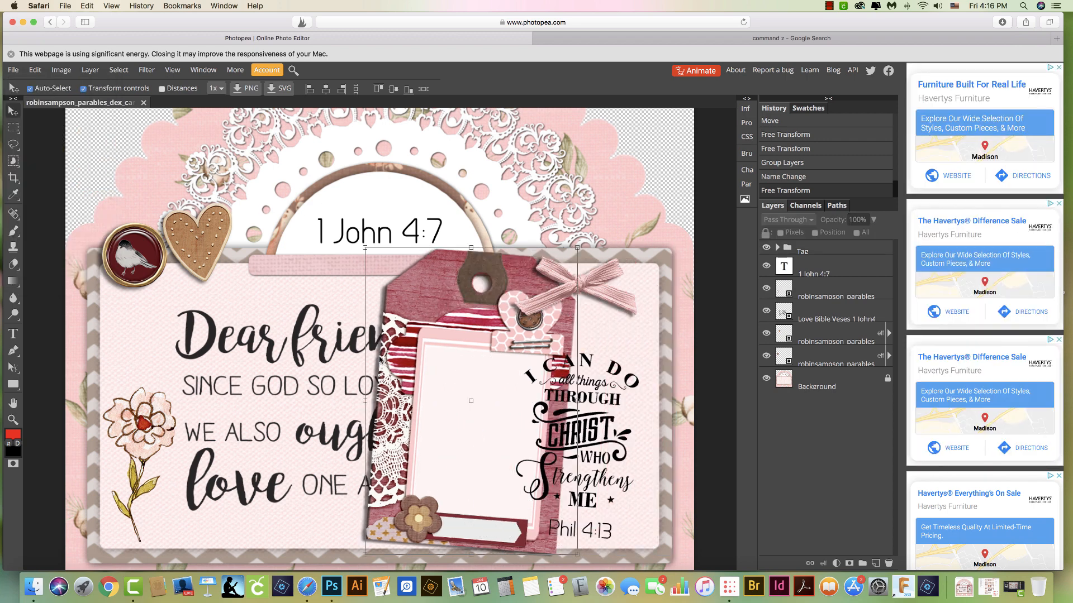
left_click_drag(469, 356, 562, 353)
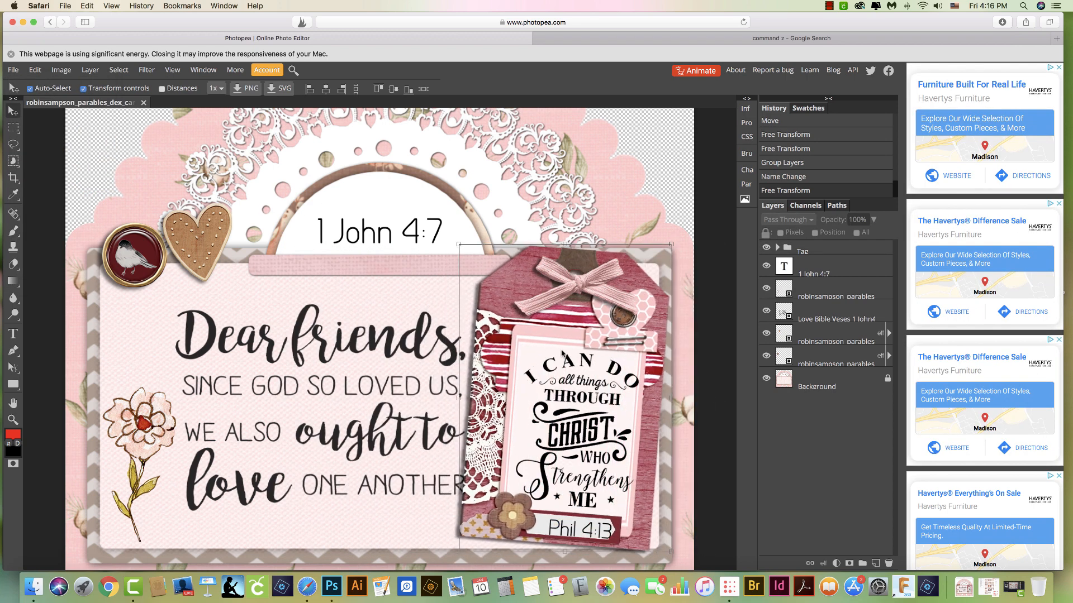
key("super+z")
key("super+z")
key("super+z")
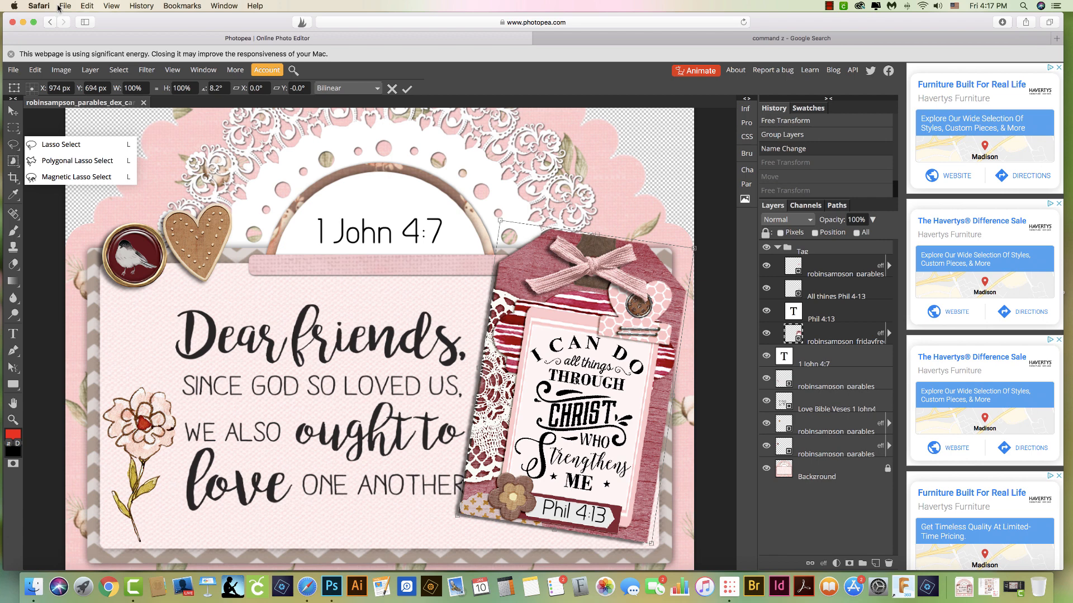
Rotate the tag and its contents 8.2° clockwise and save the document as a PSD
left_click(13, 70)
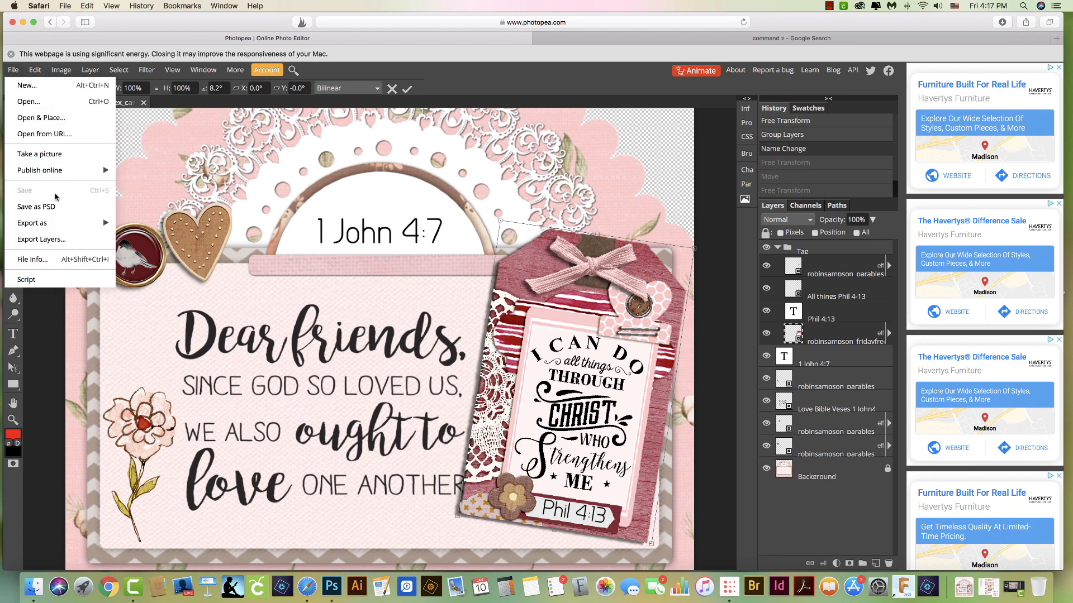
left_click(57, 208)
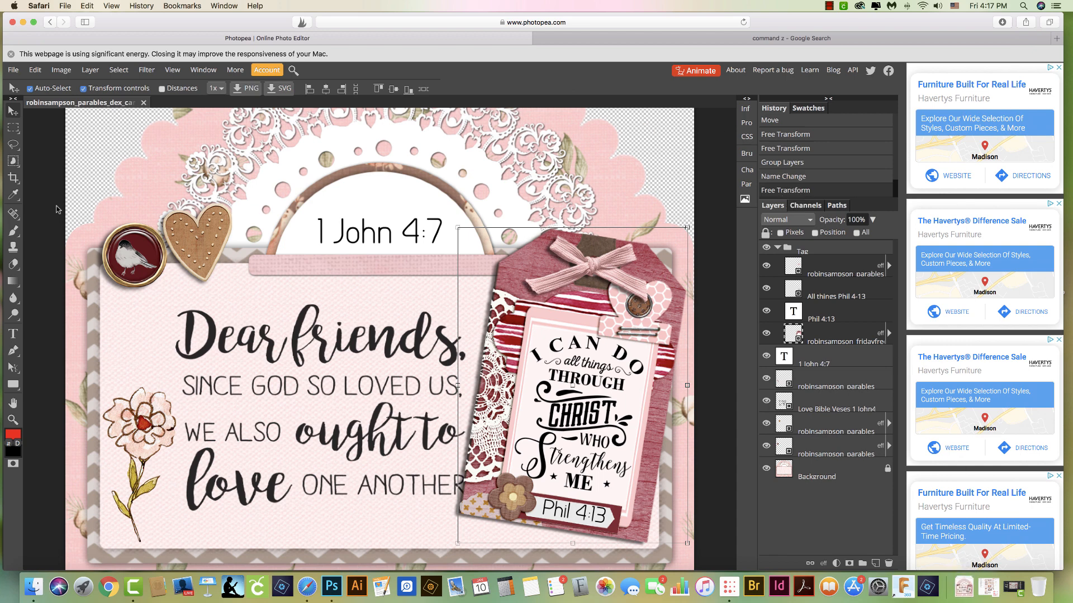
left_click(73, 7)
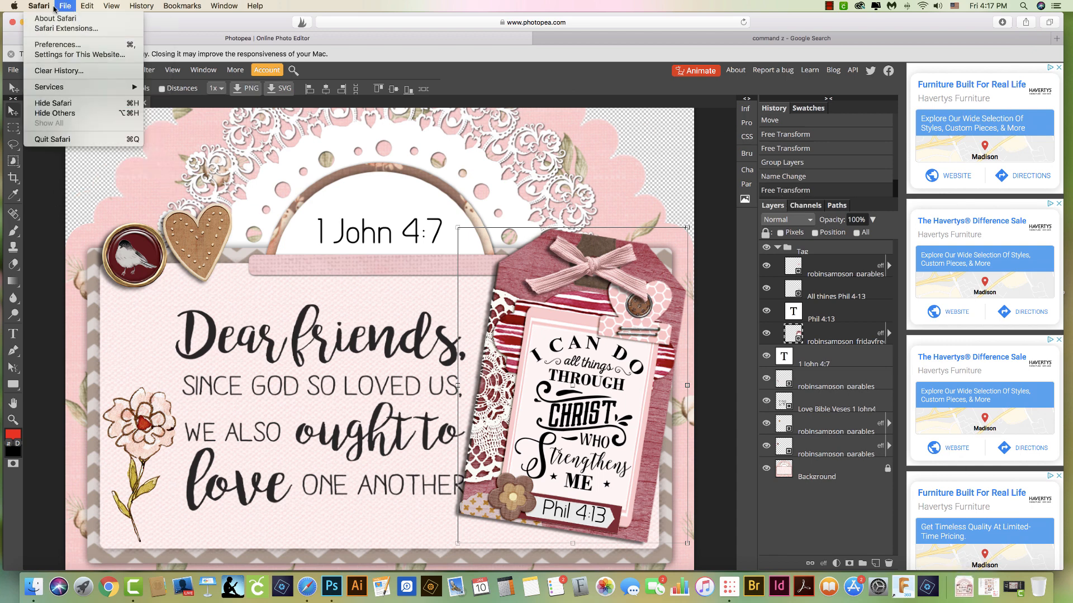
mouse_move(80, 121)
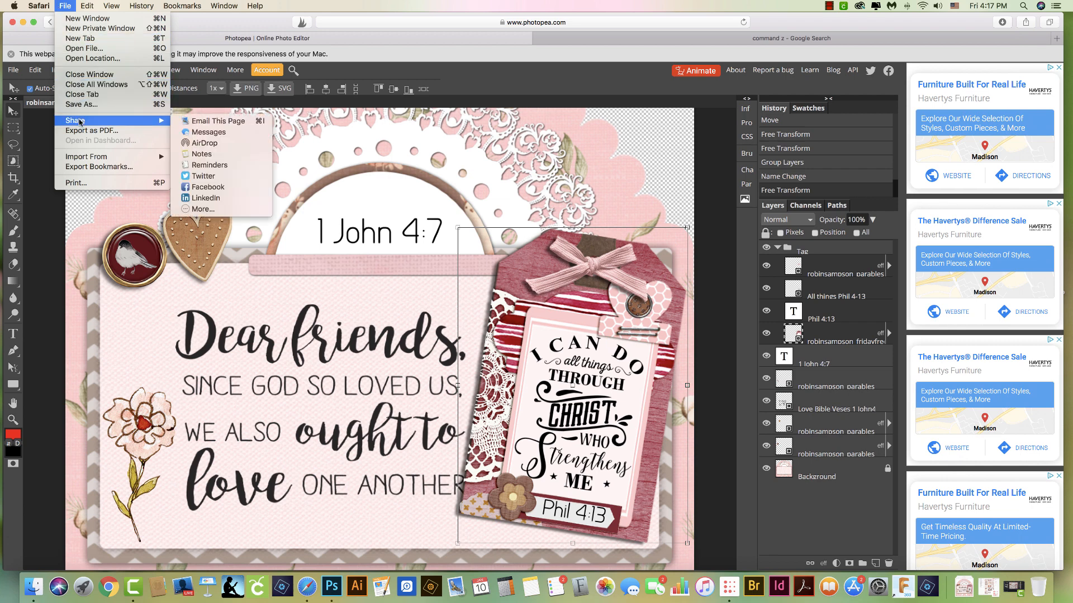
left_click(35, 91)
left_click(15, 71)
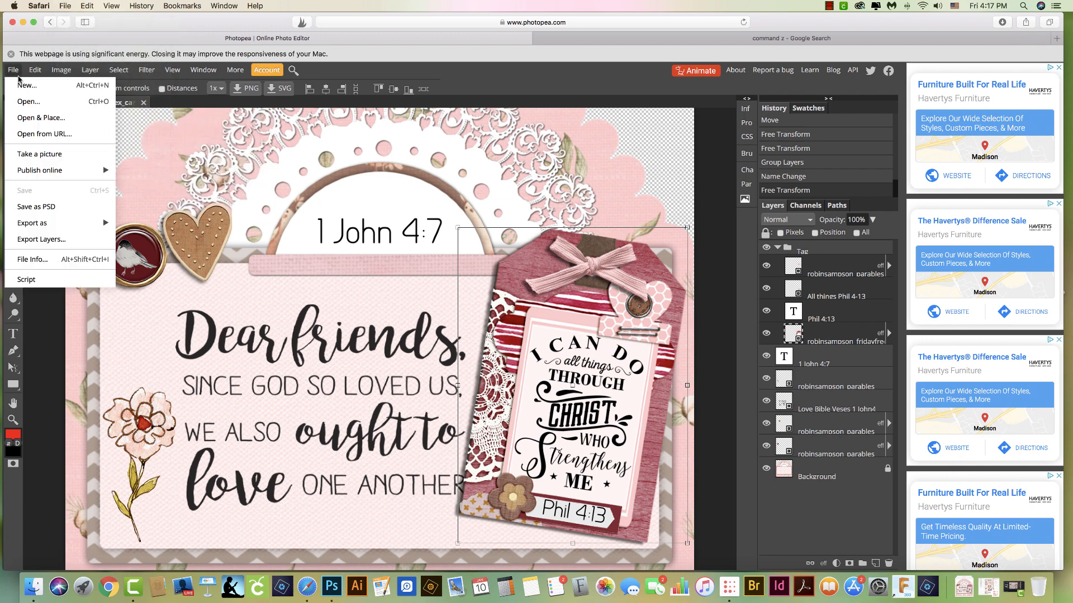
left_click(190, 143)
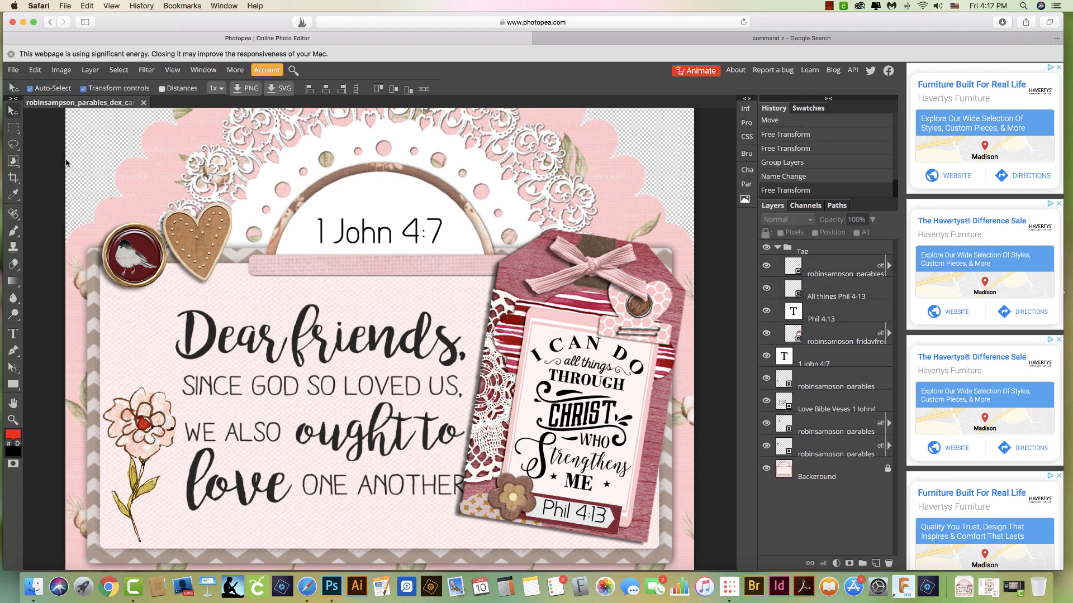
Export the finished card as a 1200 × 1225 px PNG at 100% quality and view the whole card
left_click(14, 70)
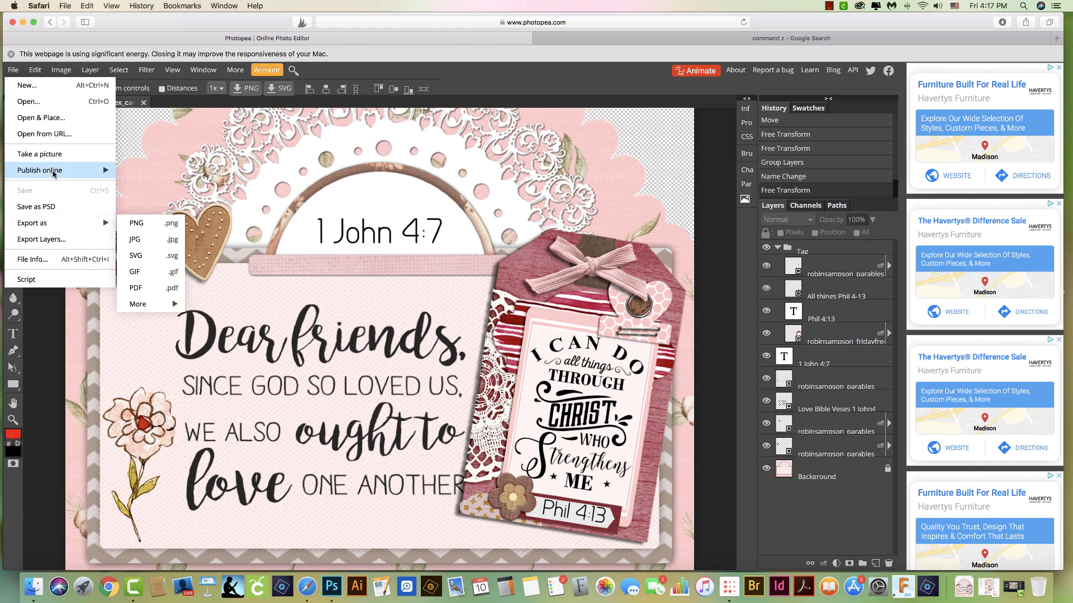
left_click(149, 224)
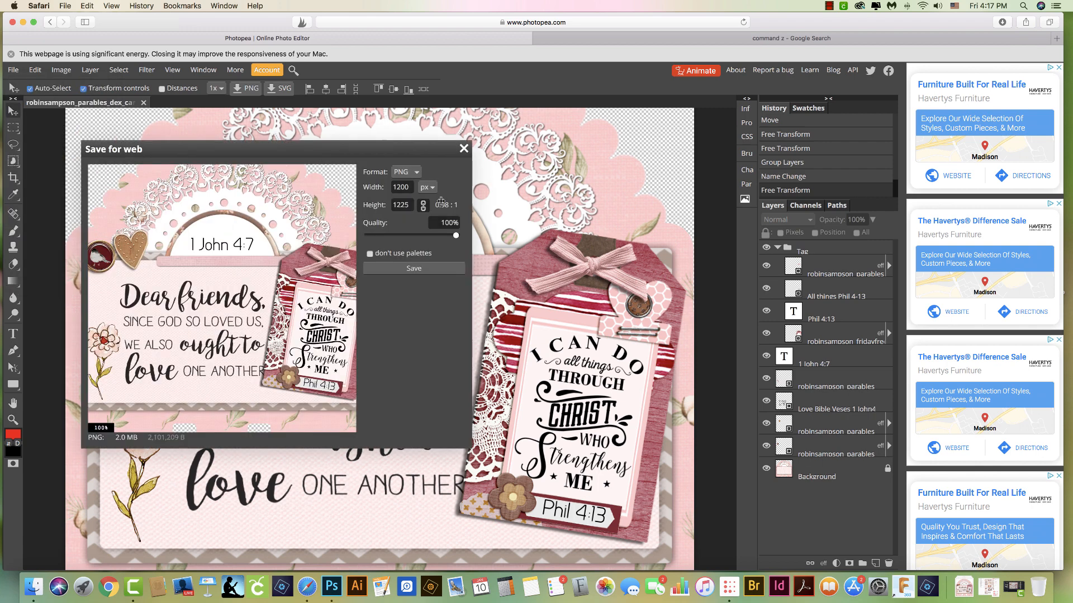
left_click(413, 269)
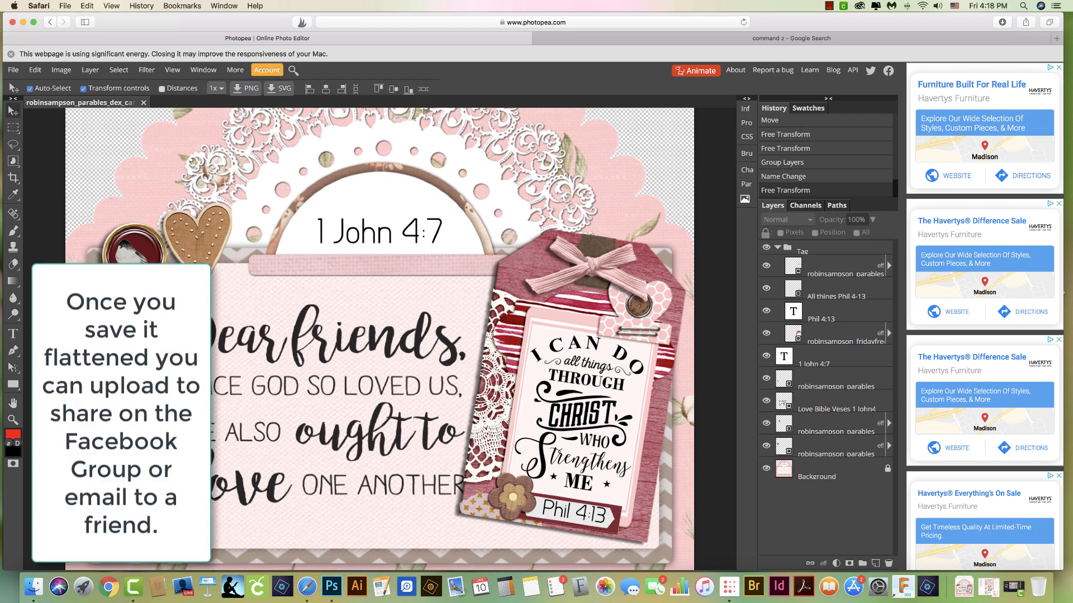
key("super+minus")
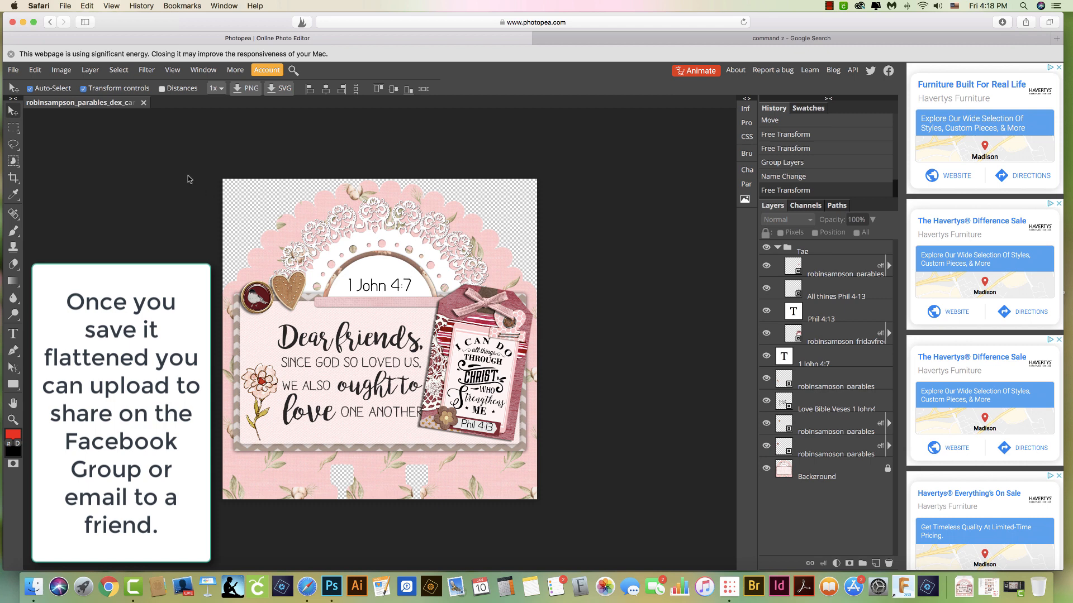